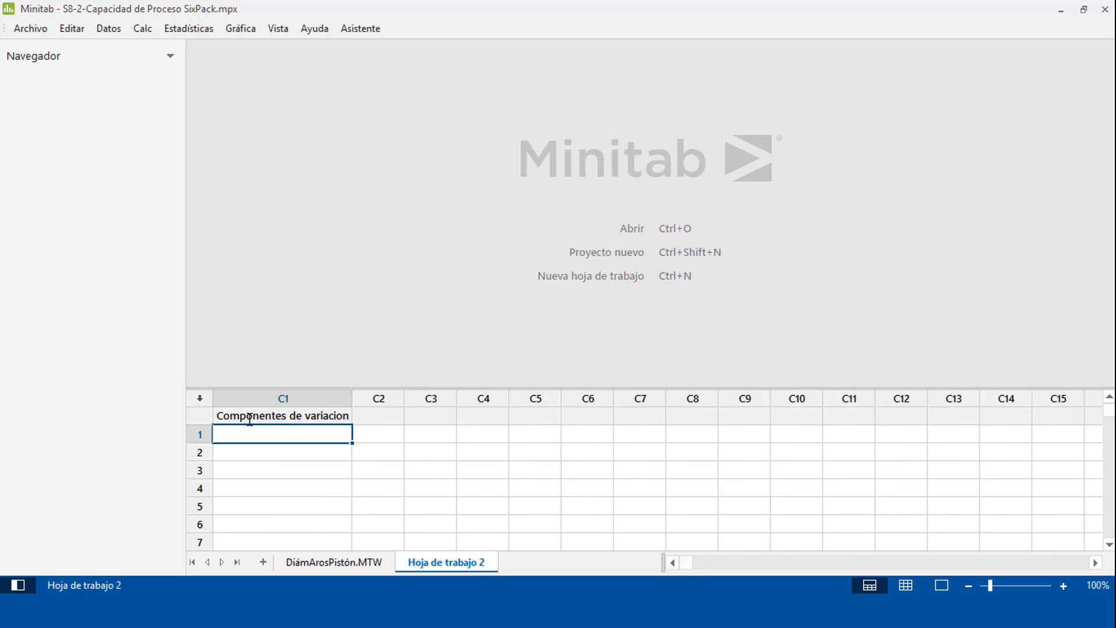
Step: Enter "Variacion total" and "(1) Var Medicion" in rows 1 and 2 of the "Componentes de variacion" column
text(Variacion total)
key(Return)
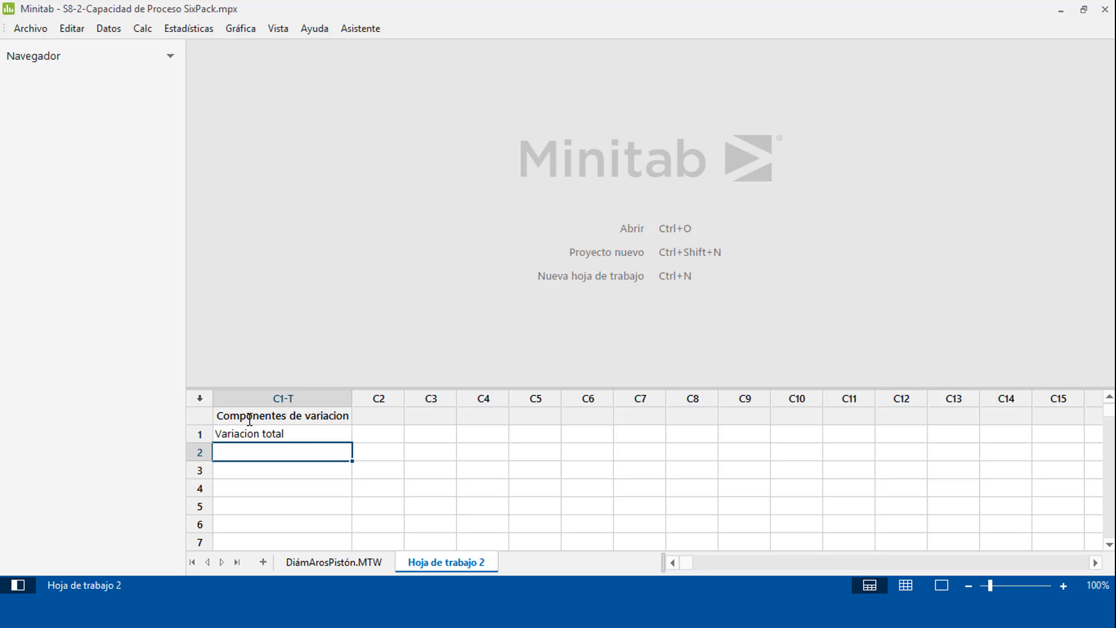
text((1) Var Medicion)
key(Return)
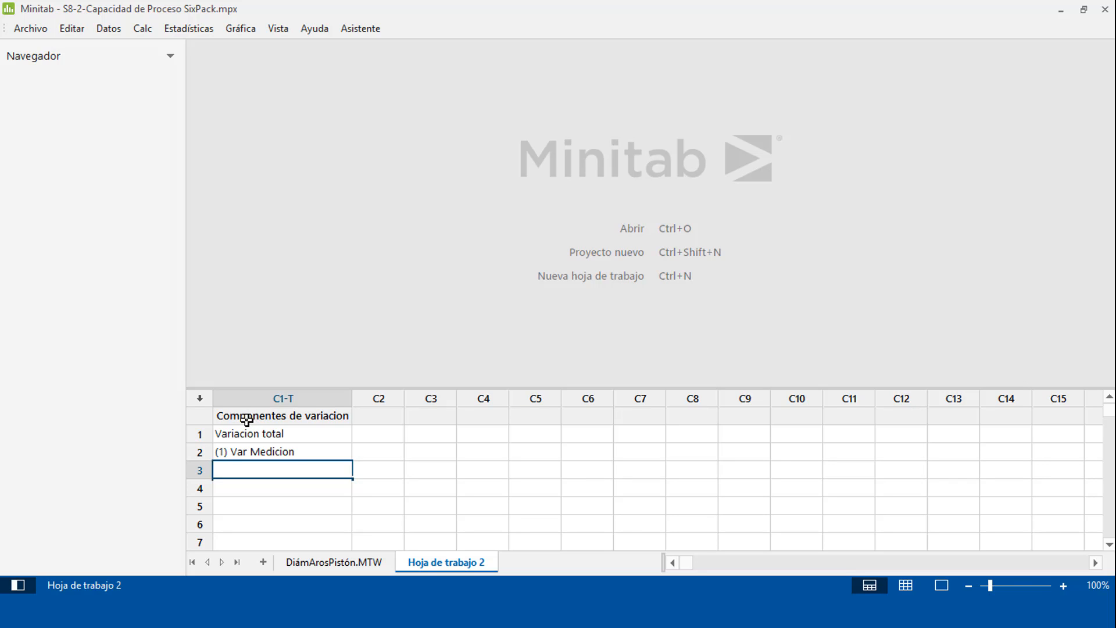
Step: Enter "(2)Var de producto" in row 5 of the "Componentes de variacion" column, leaving rows 3 and 4 empty
key(Down)
key(Down)
text((2))
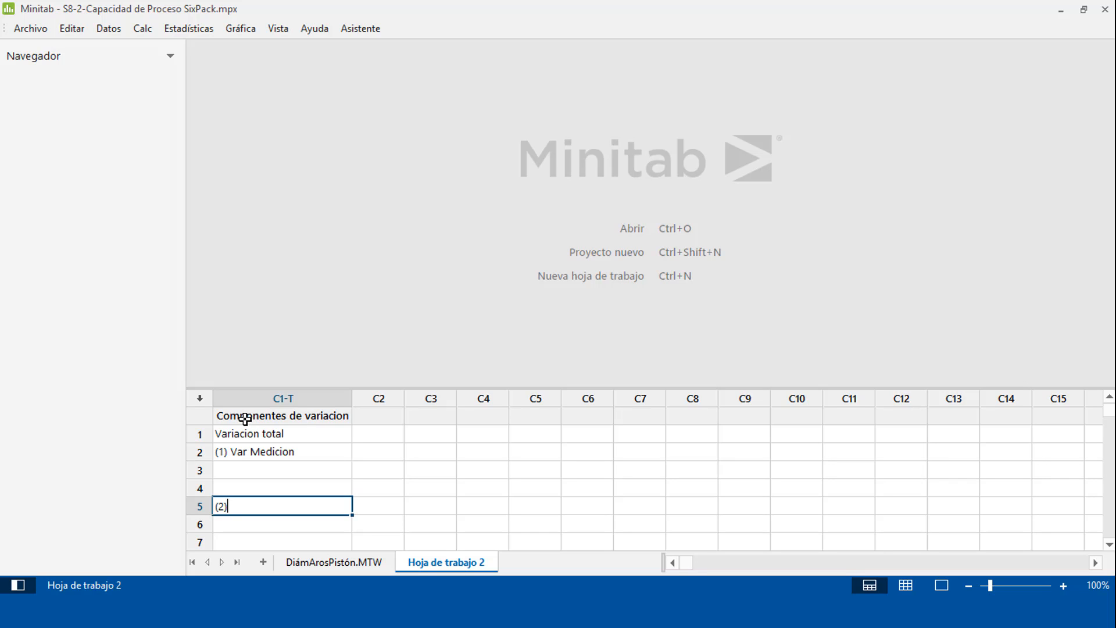
text(Var de producto)
key(Return)
key(Up)
key(Up)
key(Up)
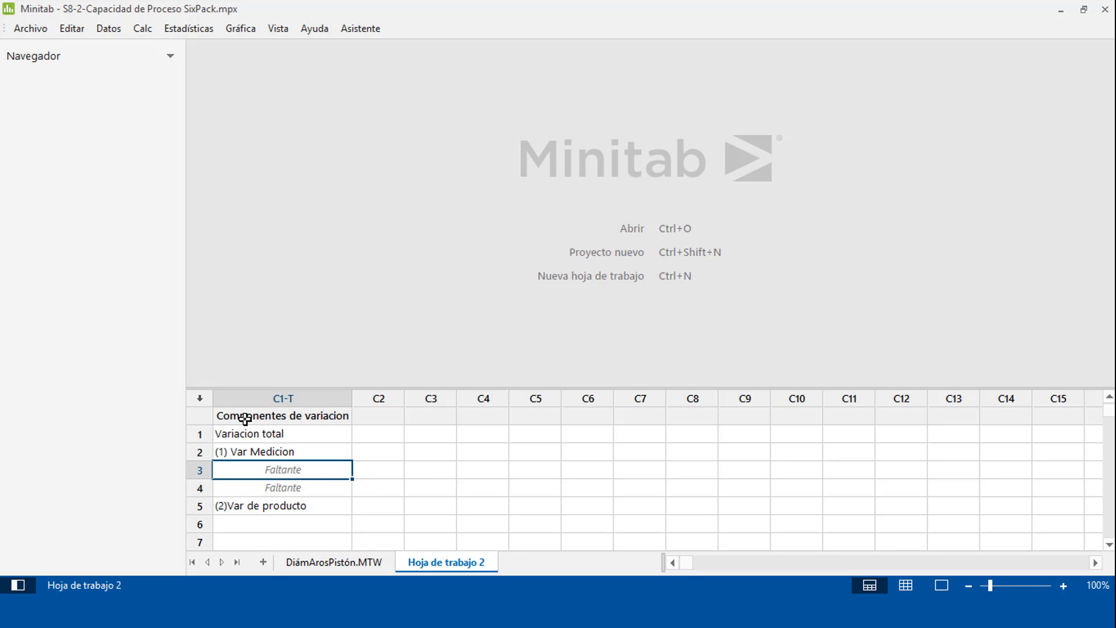
shift+click(245, 417)
double_click(245, 417)
key(BackSpace)
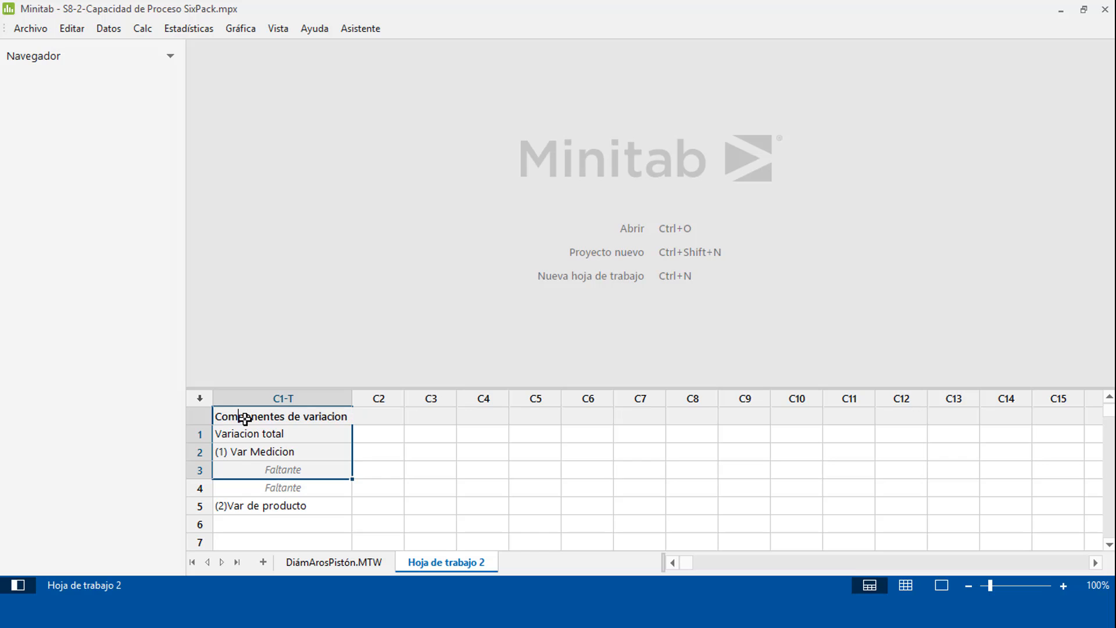
key(Down)
key(Down)
key(Down)
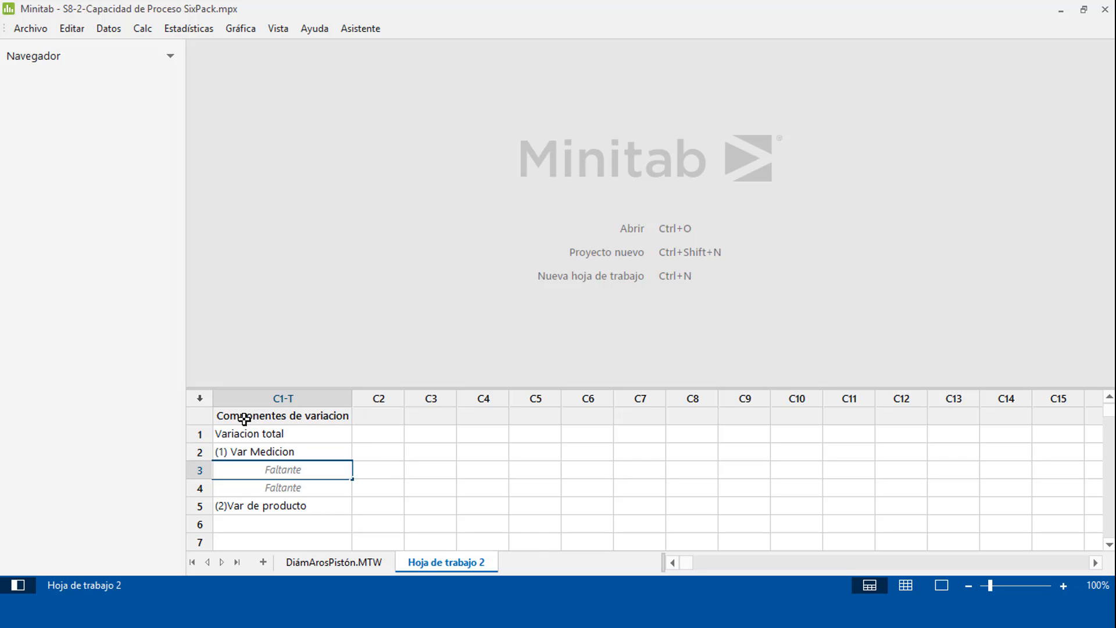
Step: Enter "(1.1)Repetitividad" and "(1.2)Reproducibilidad" in rows 3 and 4 of the "Componentes de variacion" column
click(243, 417)
key(Down)
key(Down)
key(Down)
text((1.1()
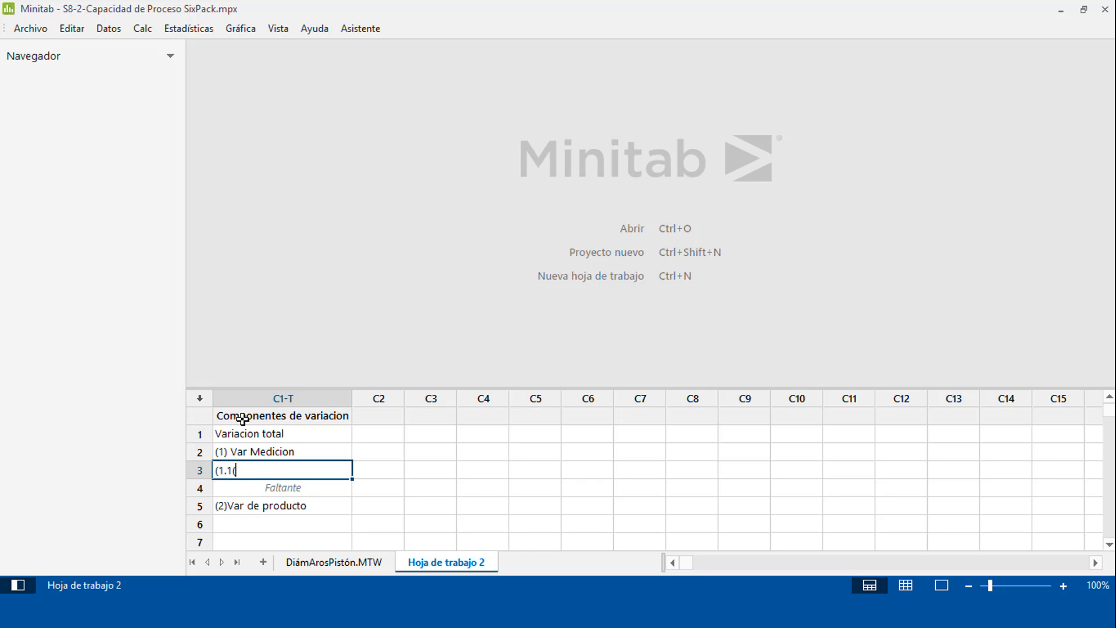
key(BackSpace)
text()Repetitividad)
key(Return)
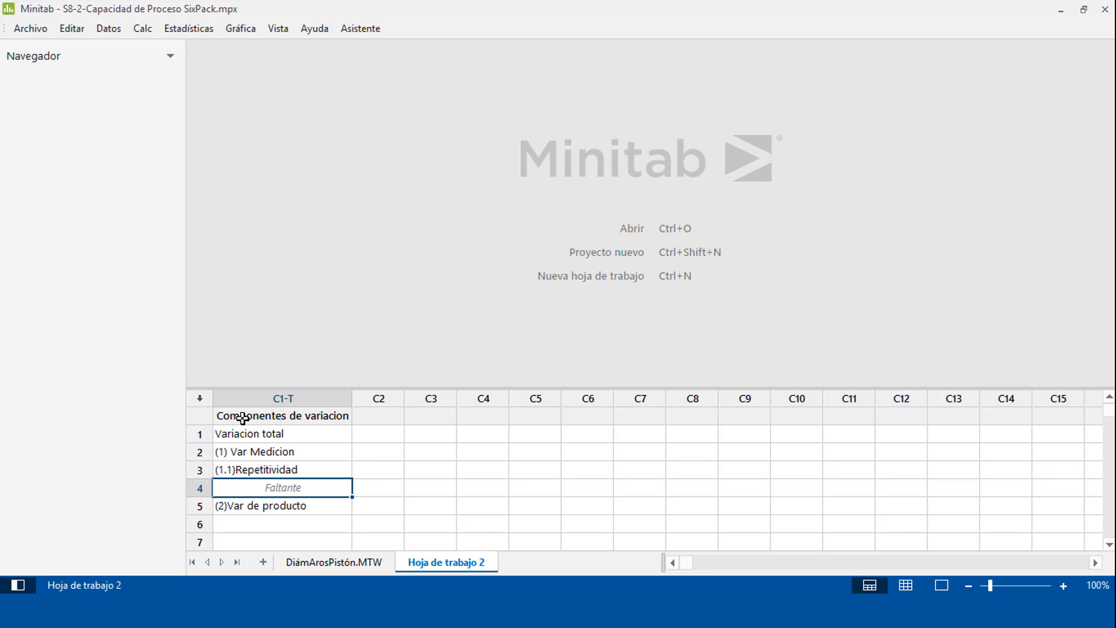
text((1.2)Reproducibili)
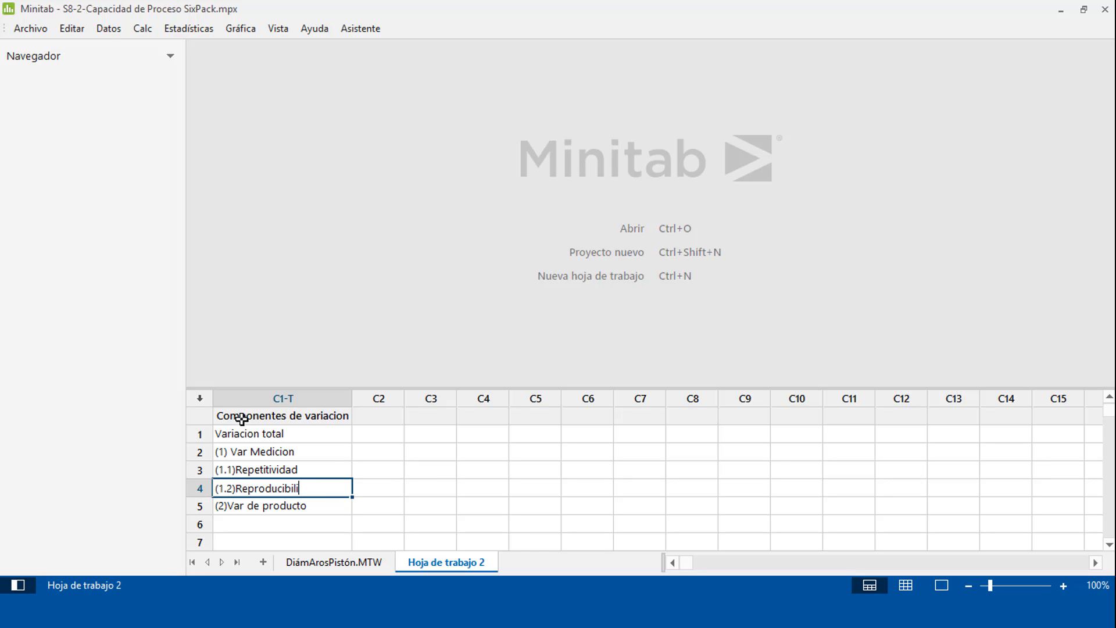
text(dad)
key(Return)
Step: Enter "(Variacion del proce LP" in row 6 of the "Componentes de variacion" column
key(Return)
text(()
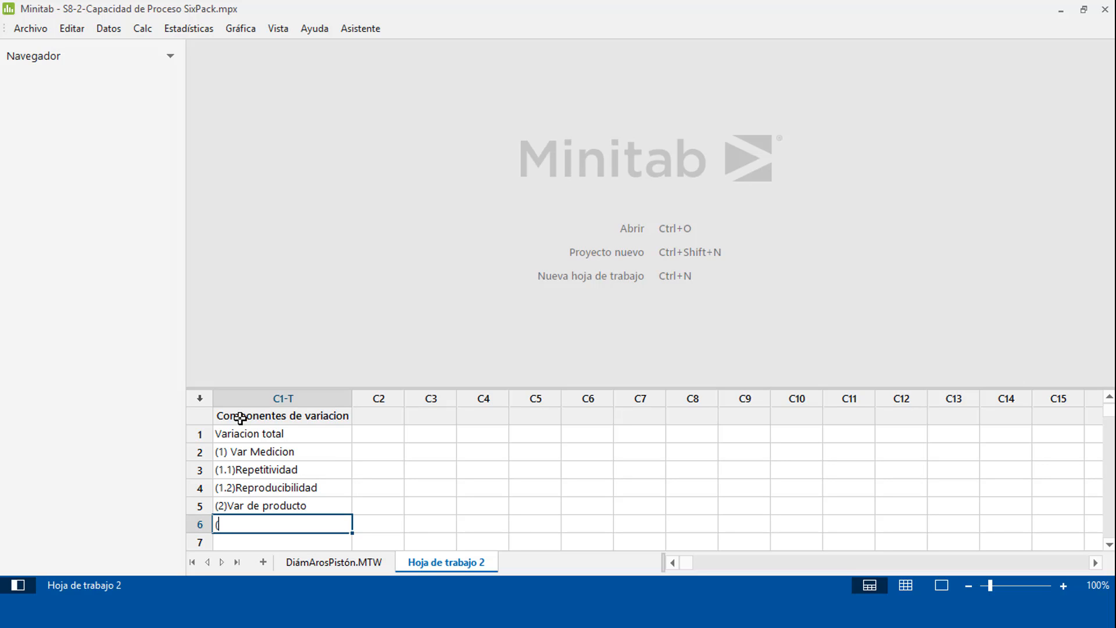
text(Variacion del)
key(BackSpace)
key(BackSpace)
key(BackSpace)
text(d)
key(BackSpace)
text(del proce L)
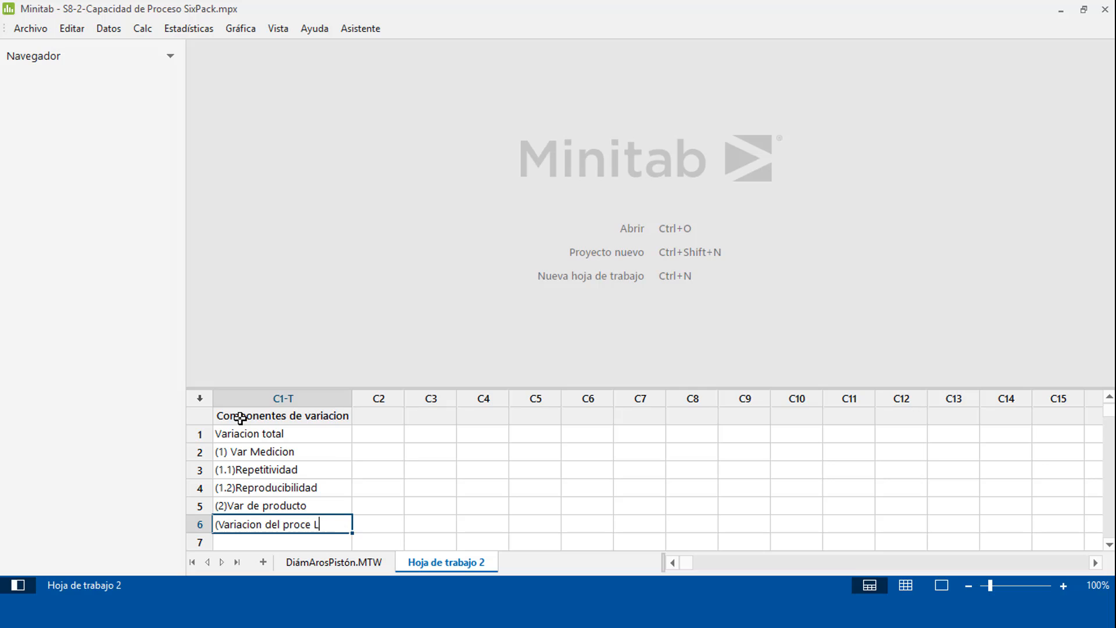
text(P)
key(Return)
Step: Enter "Variacion del proce CP" in row 7 of the "Componentes de variacion" column
text(V)
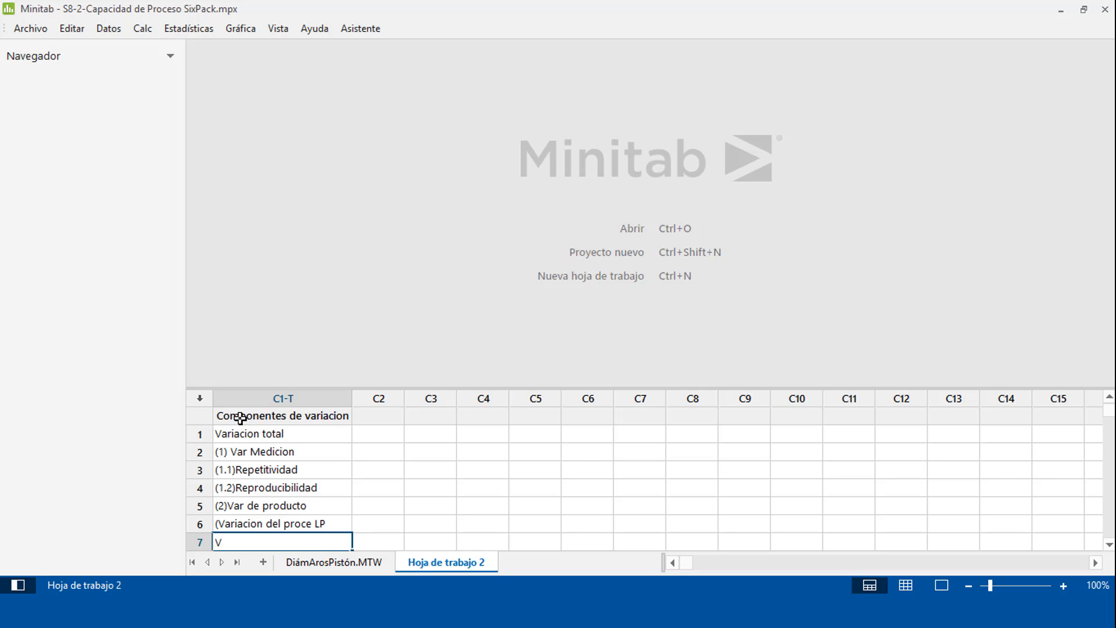
text(ariacion del proce CP)
key(Return)
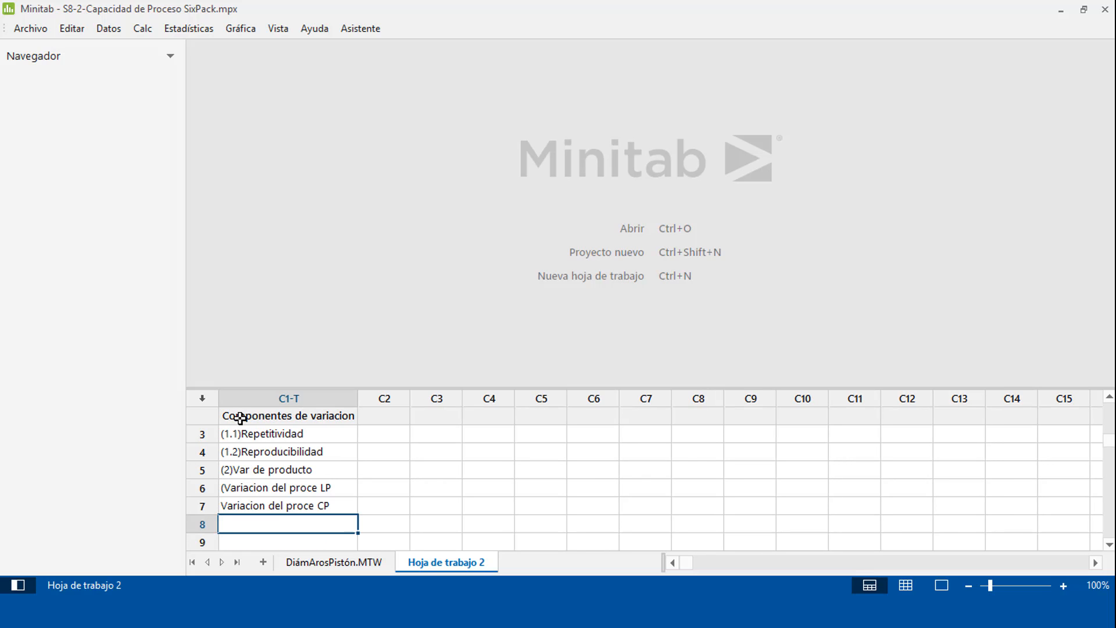
Step: Complete the numbering of the row 6 label so it reads "(2.1)Variacion del proce LP"
click(227, 486)
click(227, 486)
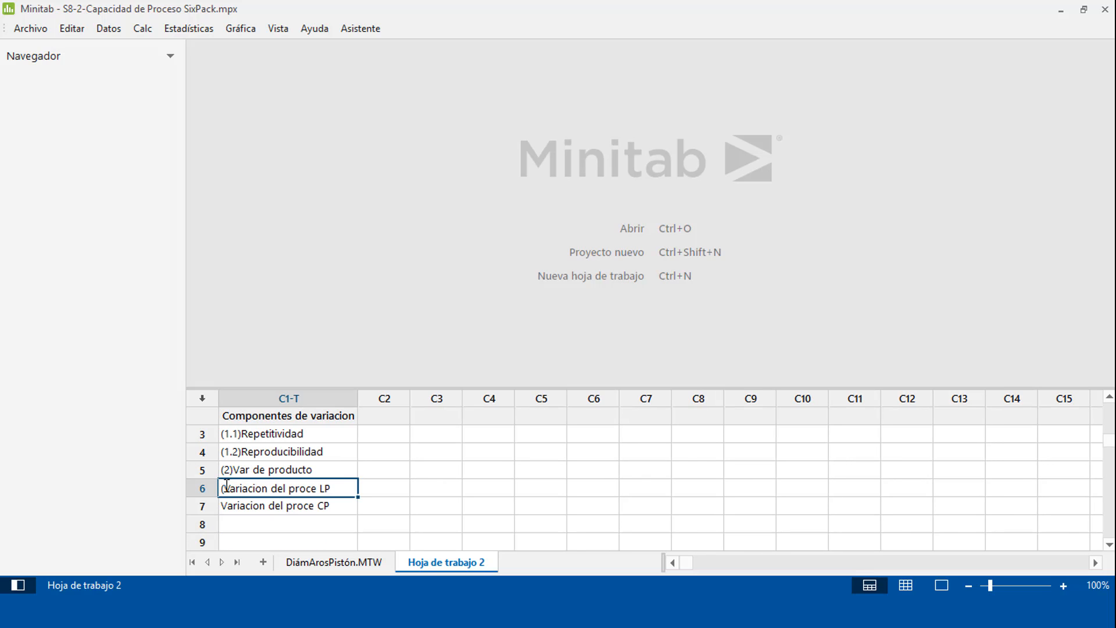
text(2.1))
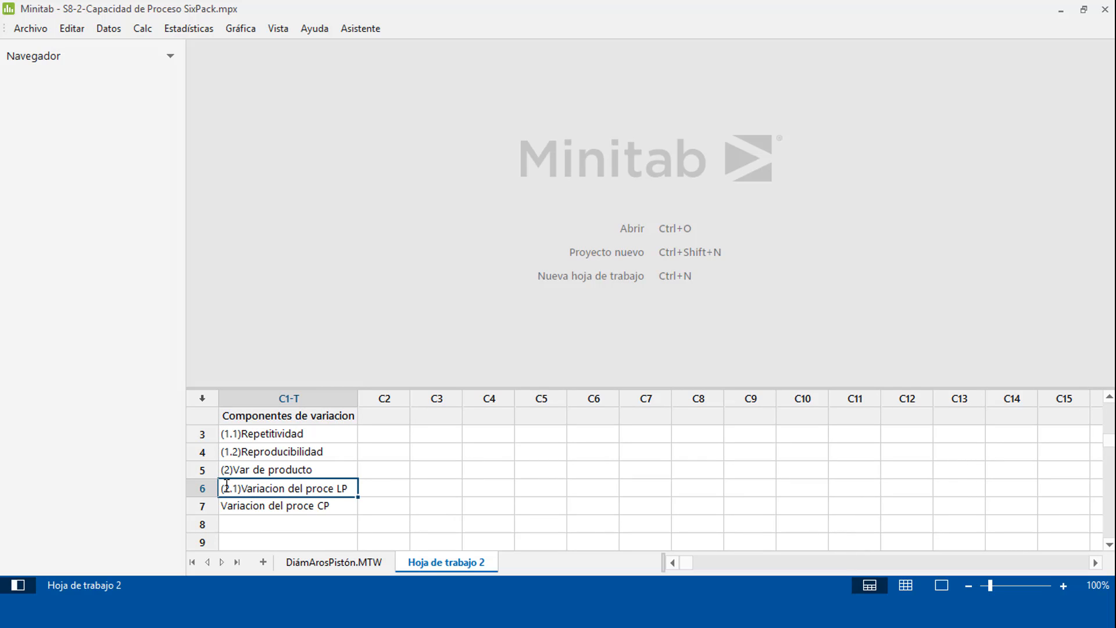
key(Return)
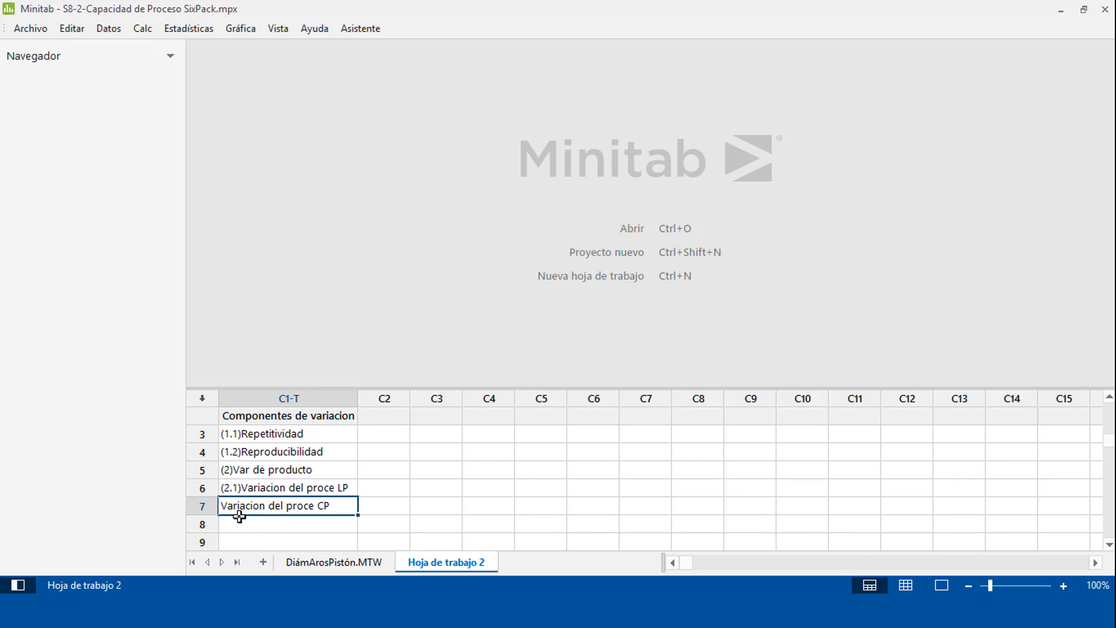
Step: Add the prefix "(2.2)" to the row 7 label so it reads "(2.2)Variacion del proce CP"
click(224, 505)
click(223, 505)
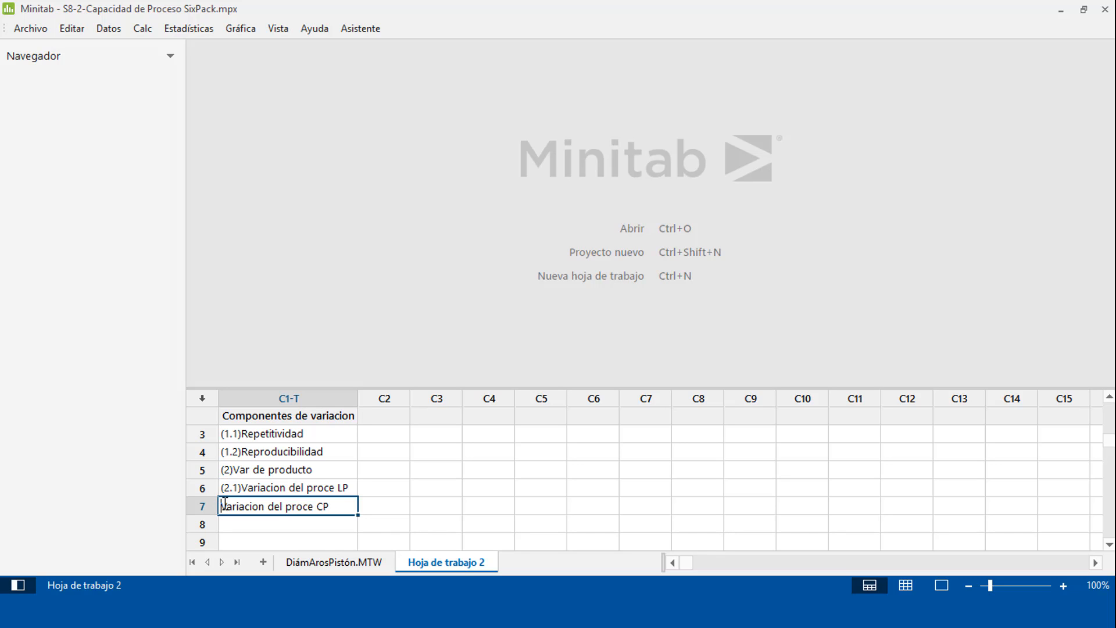
text((2,2)
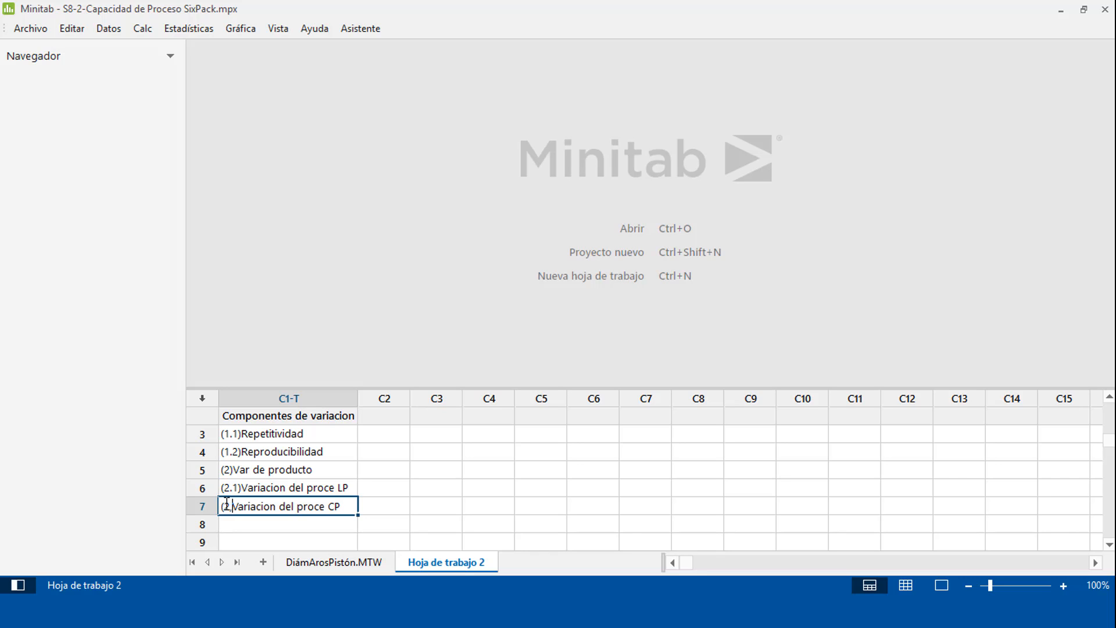
key(BackSpace)
key(BackSpace)
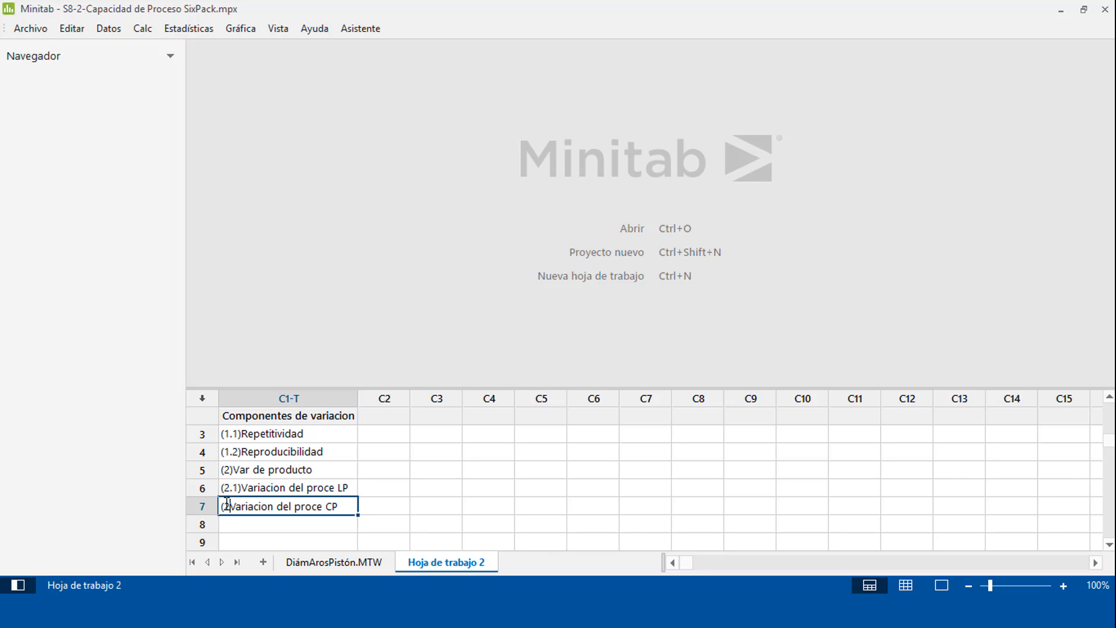
text(.2))
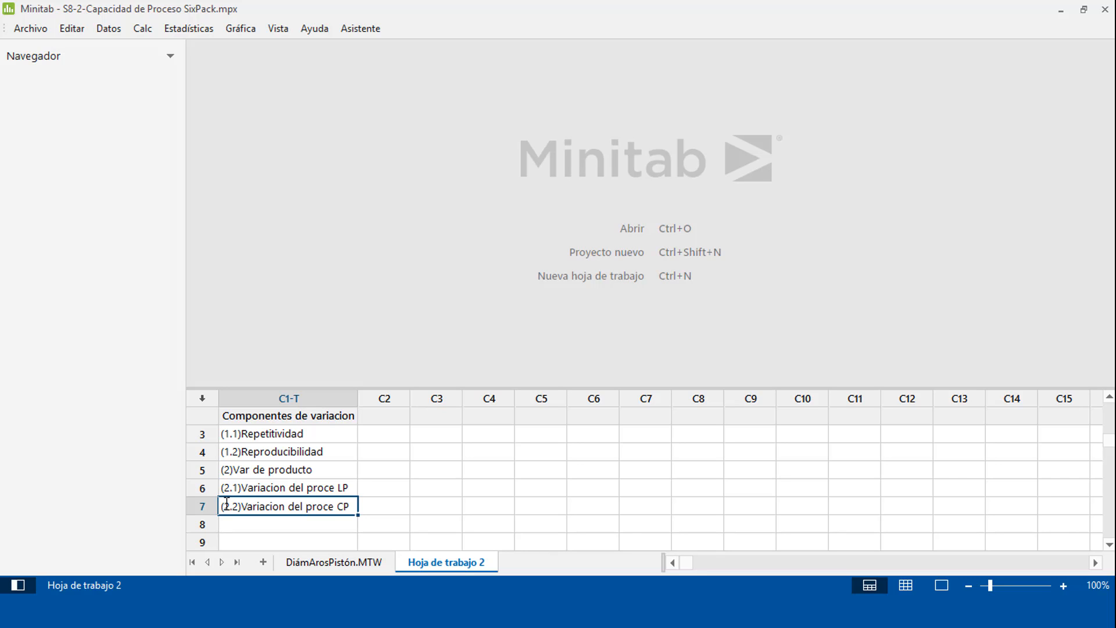
key(Return)
Step: Enter "X" in column C2 beside "Variacion total"
scroll(227, 504, up, 1)
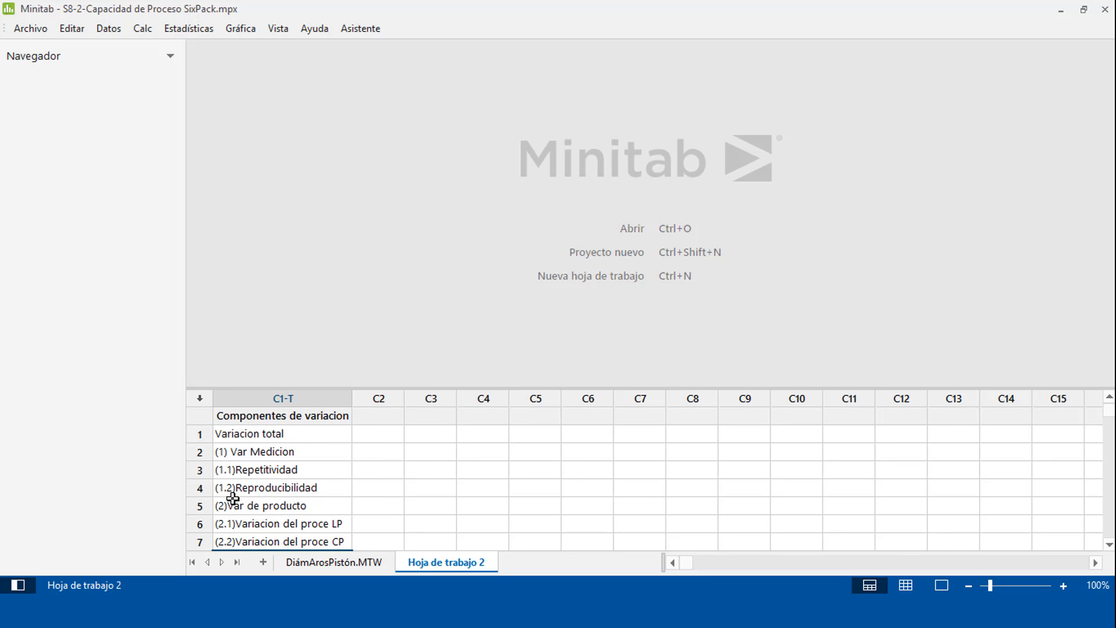
scroll(300, 424, down, 1)
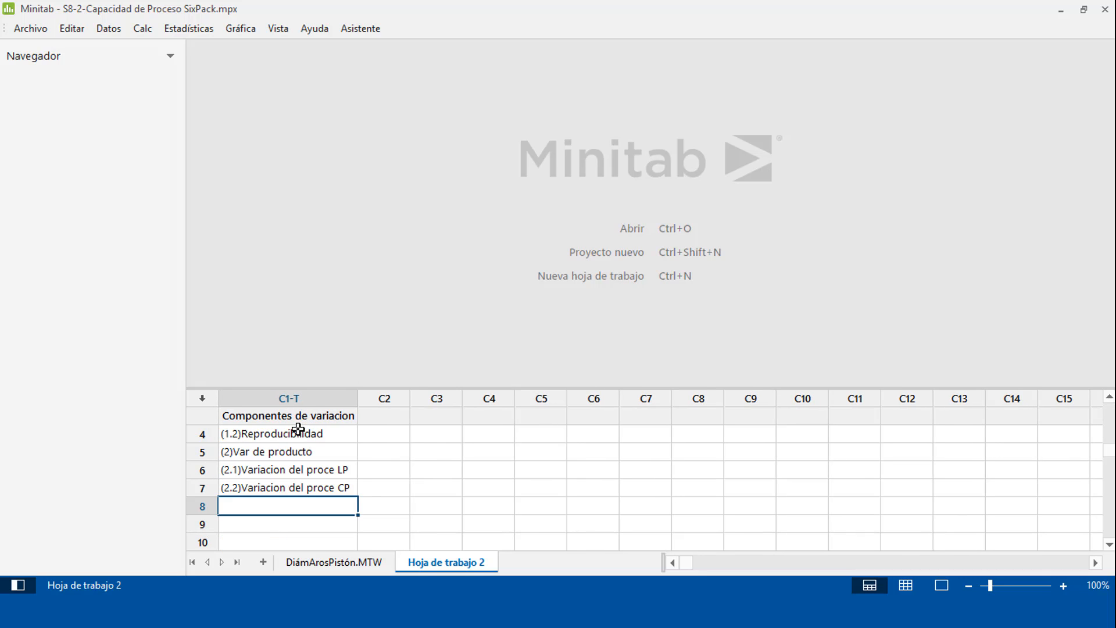
scroll(368, 480, up, 1)
click(400, 435)
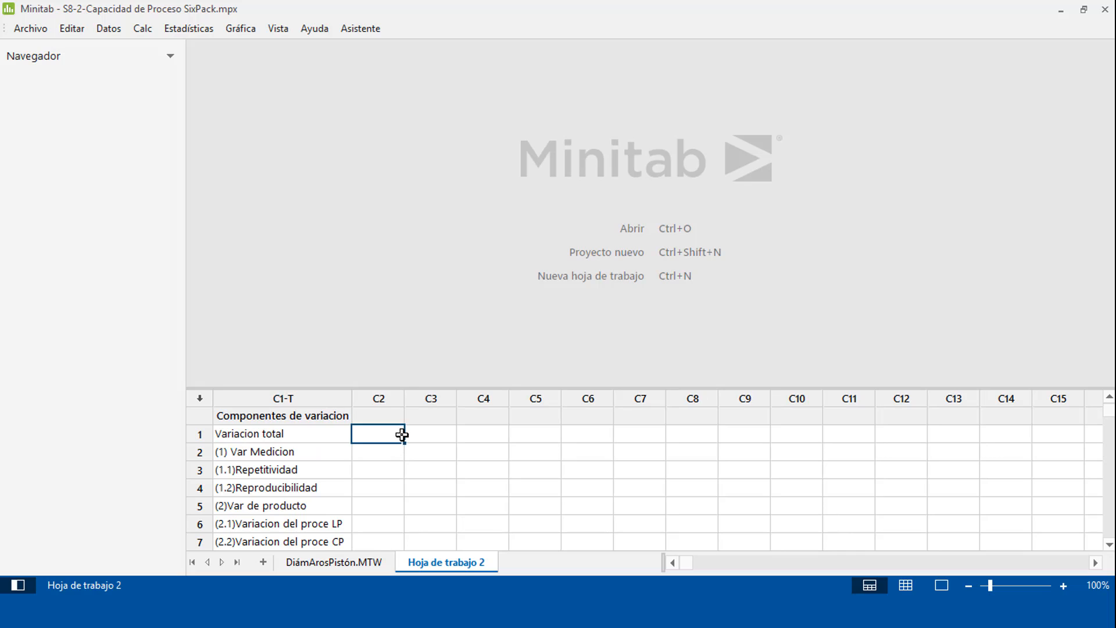
text(X)
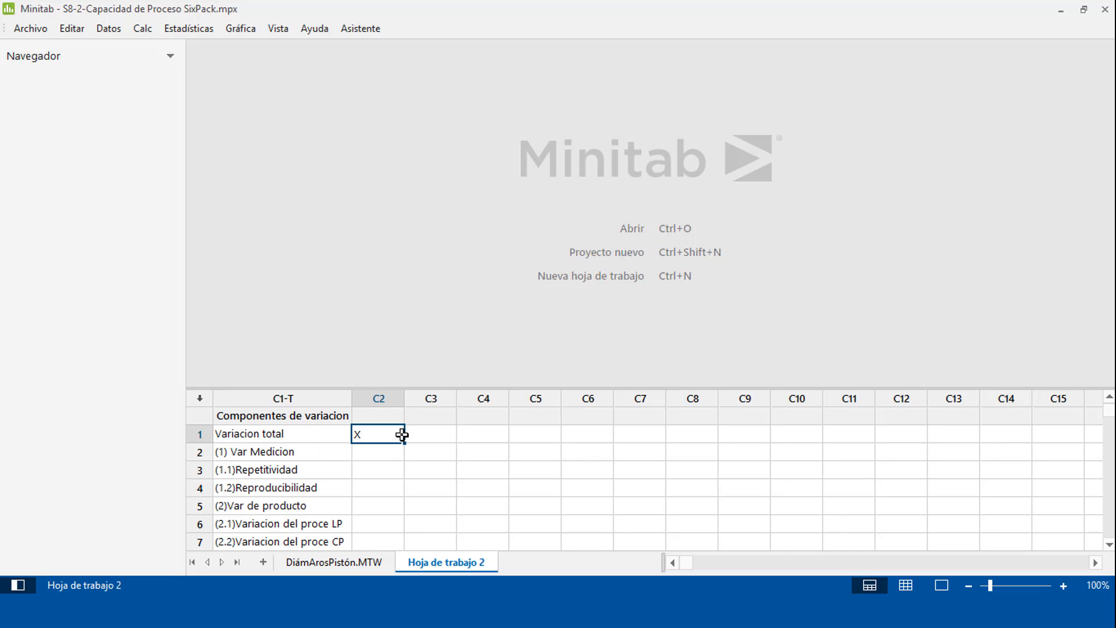
key(Return)
Step: Enter "Y" beside "(1) Var Medicion" and "Z" beside "(2)Var de producto" in column C2
key(Down)
key(Down)
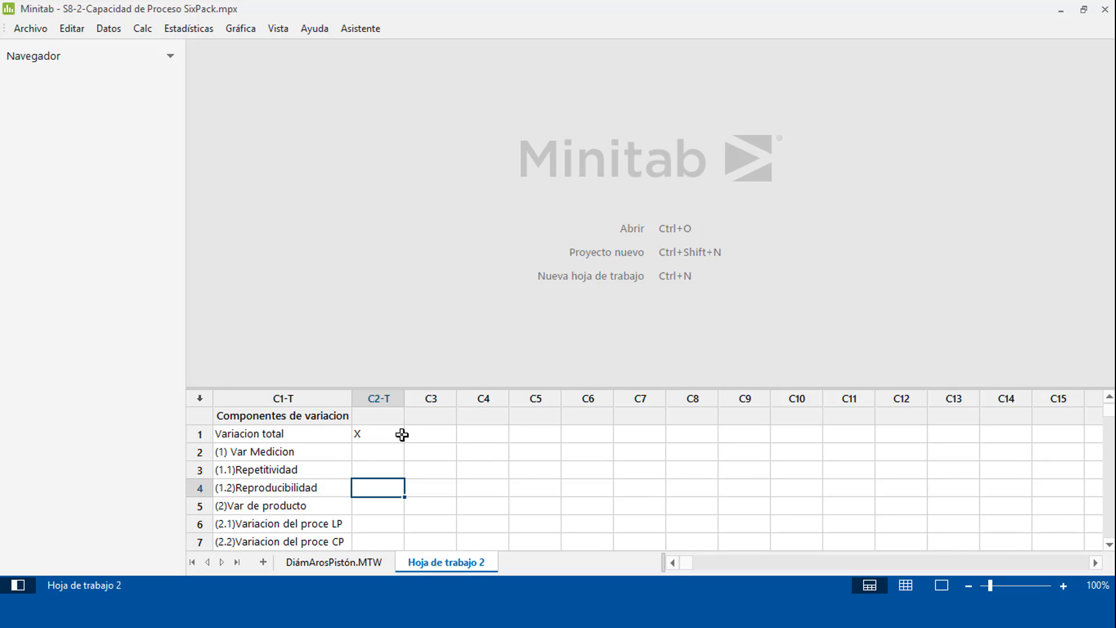
key(Up)
key(Up)
text(Y)
key(Return)
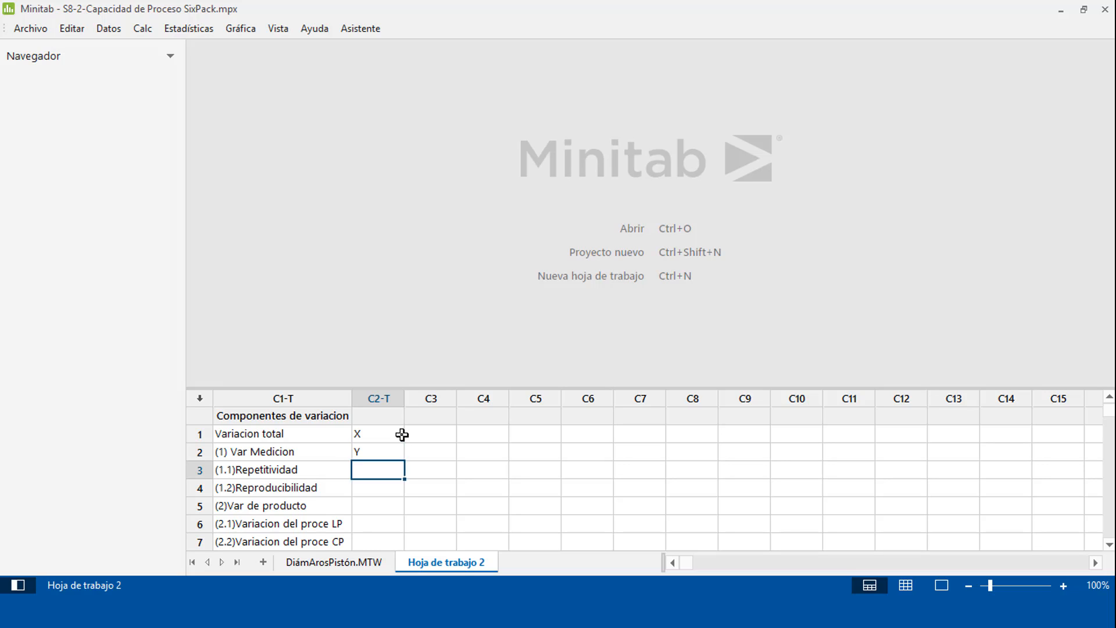
key(Down)
key(Down)
text(Z)
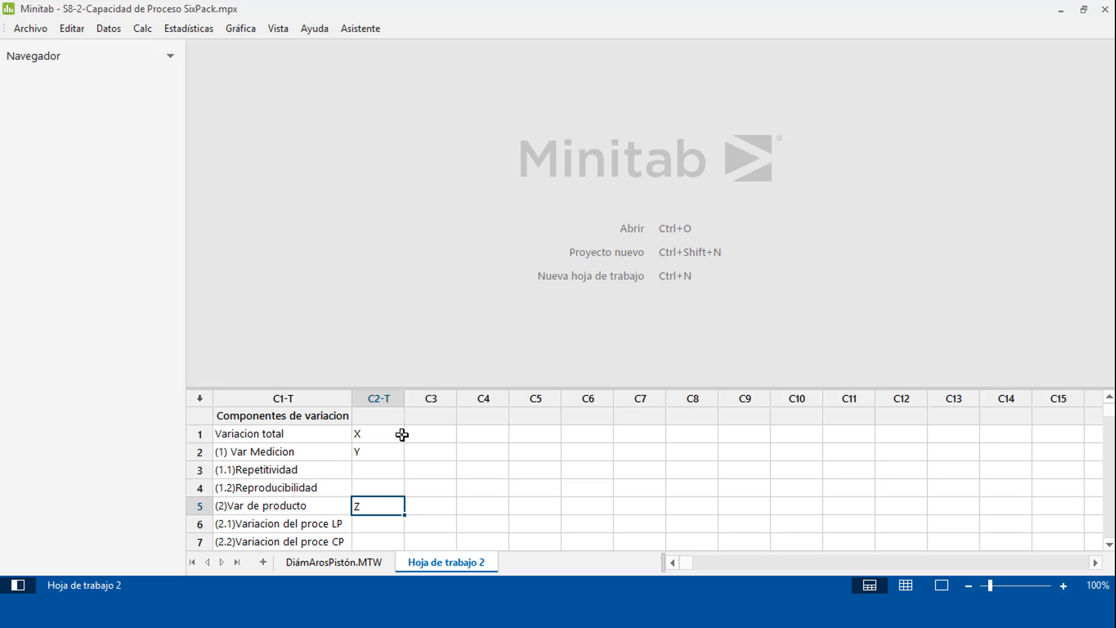
Step: Start an equation in row 1 by entering "X" in column C5 and "=" in column C6
key(Up)
key(Up)
key(Up)
key(Right)
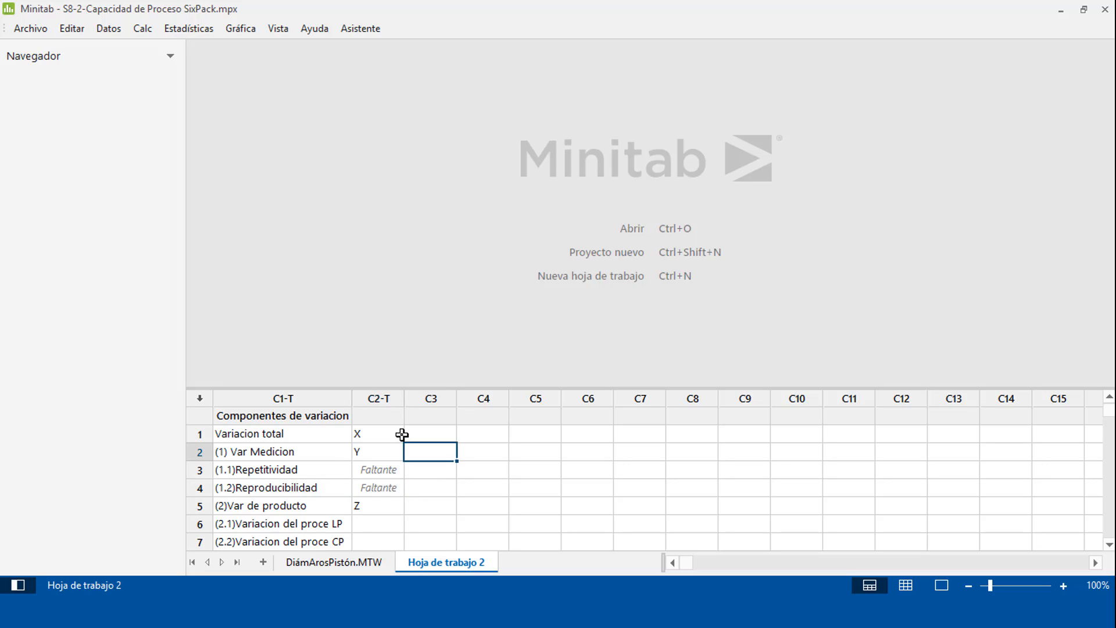
key(Up)
key(Right)
key(Right)
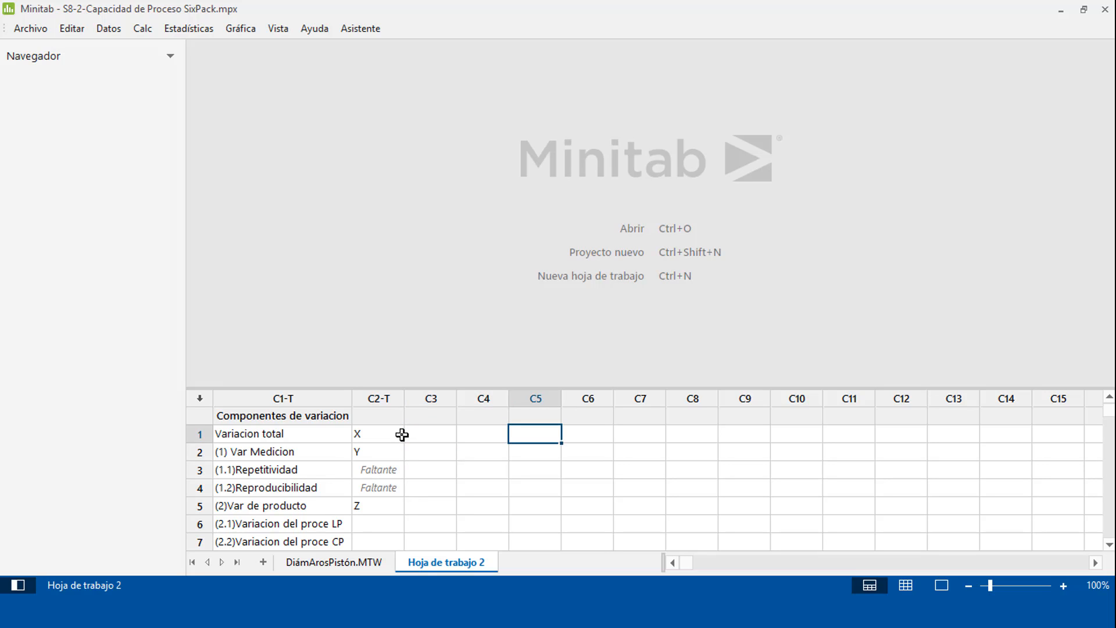
text(Xo)
key(BackSpace)
key(Right)
text(=)
key(Left)
key(Right)
key(Right)
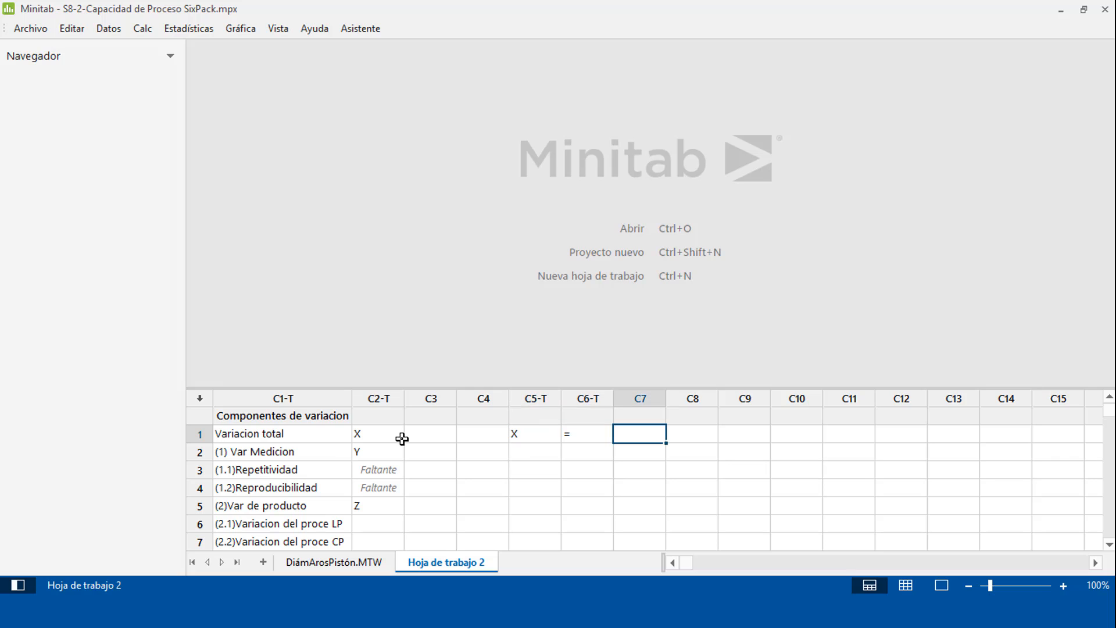
Step: Complete the row 1 equation with "Y" in C7, "+" in C8 and "Z" in C9
text(Y)
key(Right)
text(+)
key(Right)
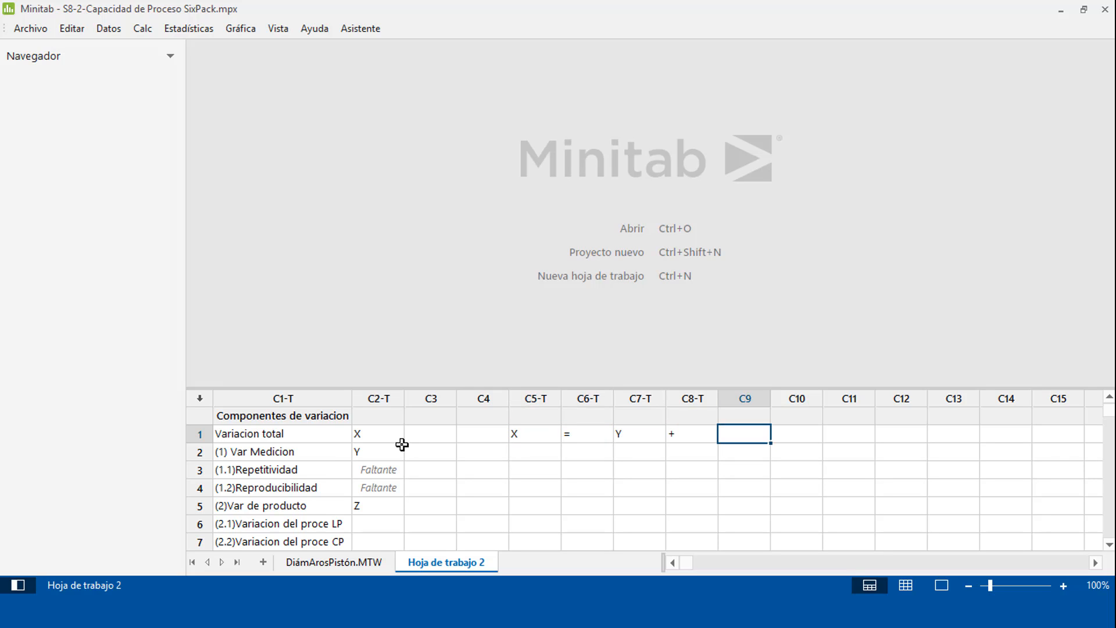
text(Z)
key(Right)
Step: Enter 80 below the equation's "Y" in C7 and 20 below its "Z" in C9
key(Left)
key(Left)
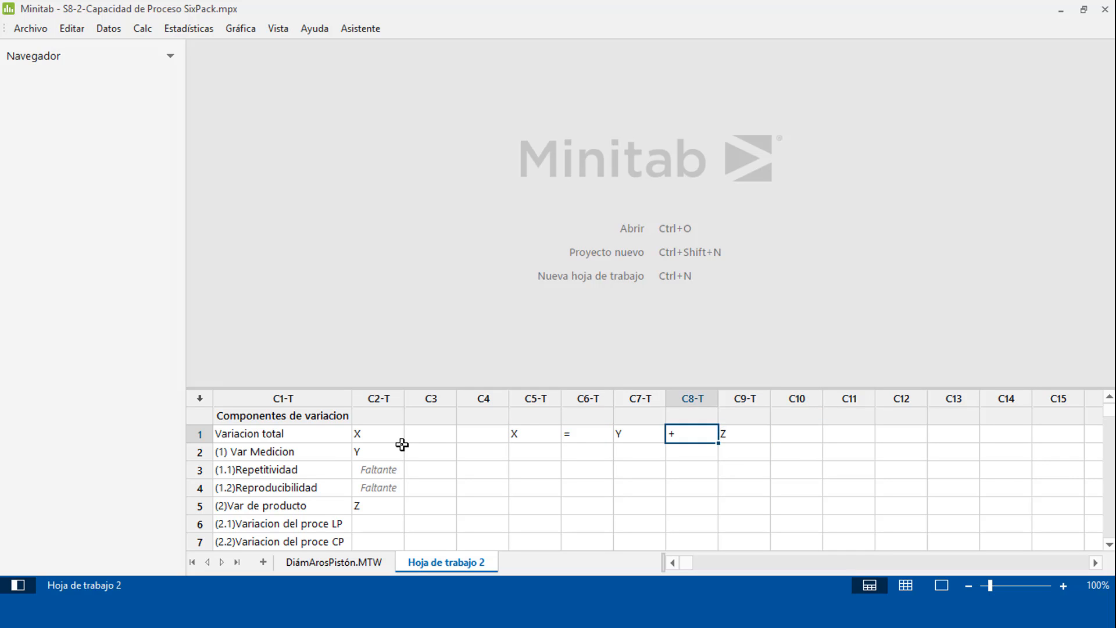
key(Left)
key(Up)
key(Down)
key(Down)
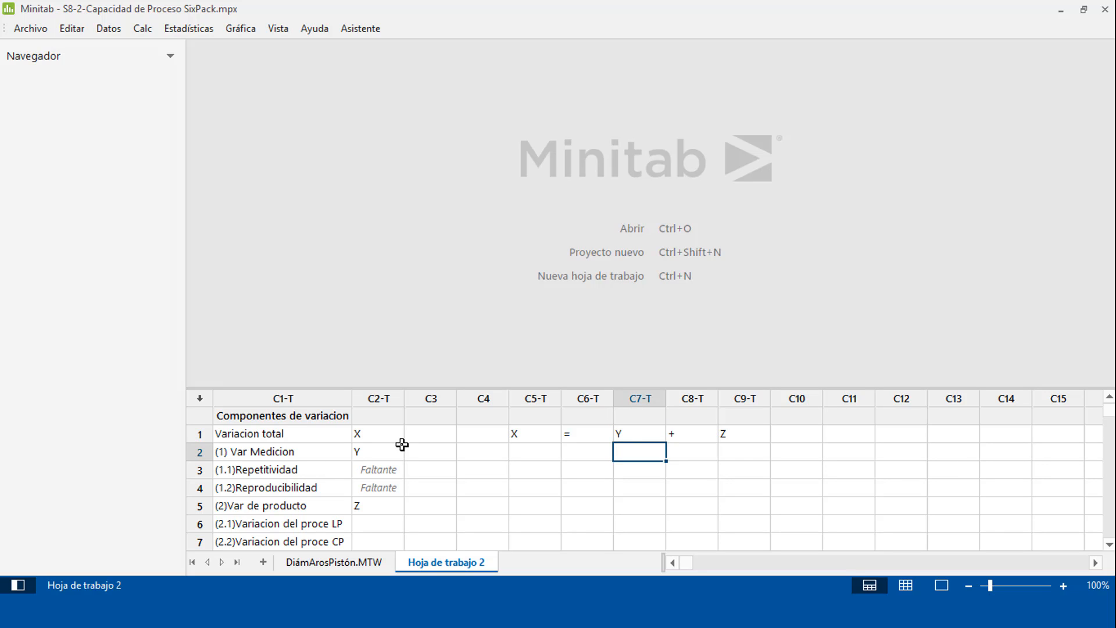
text(80)
key(Right)
key(Right)
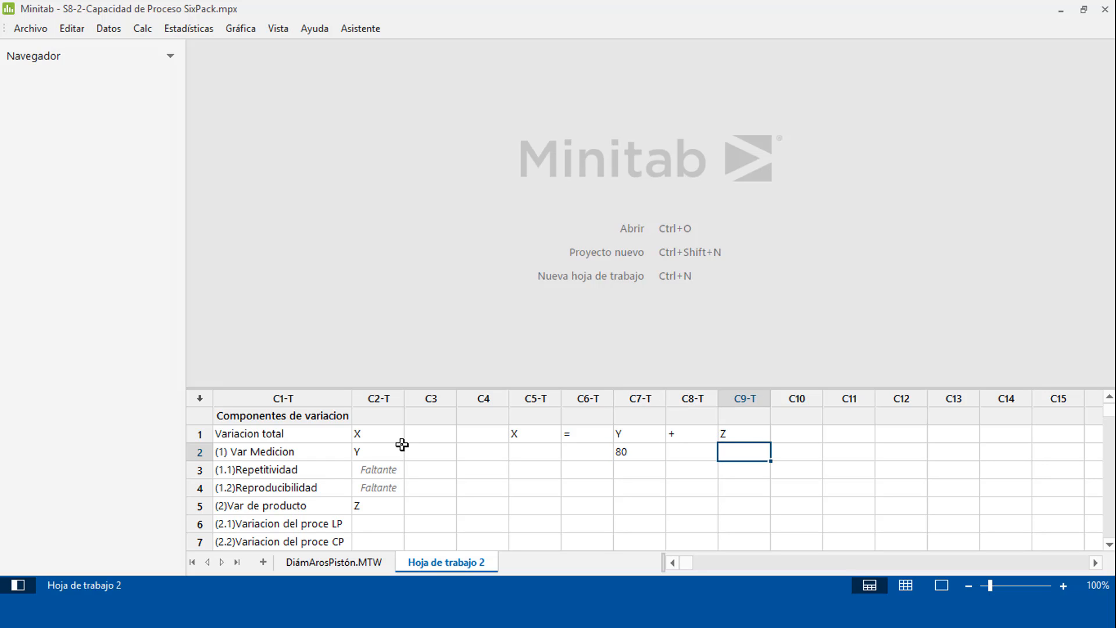
text(20)
key(Up)
key(Right)
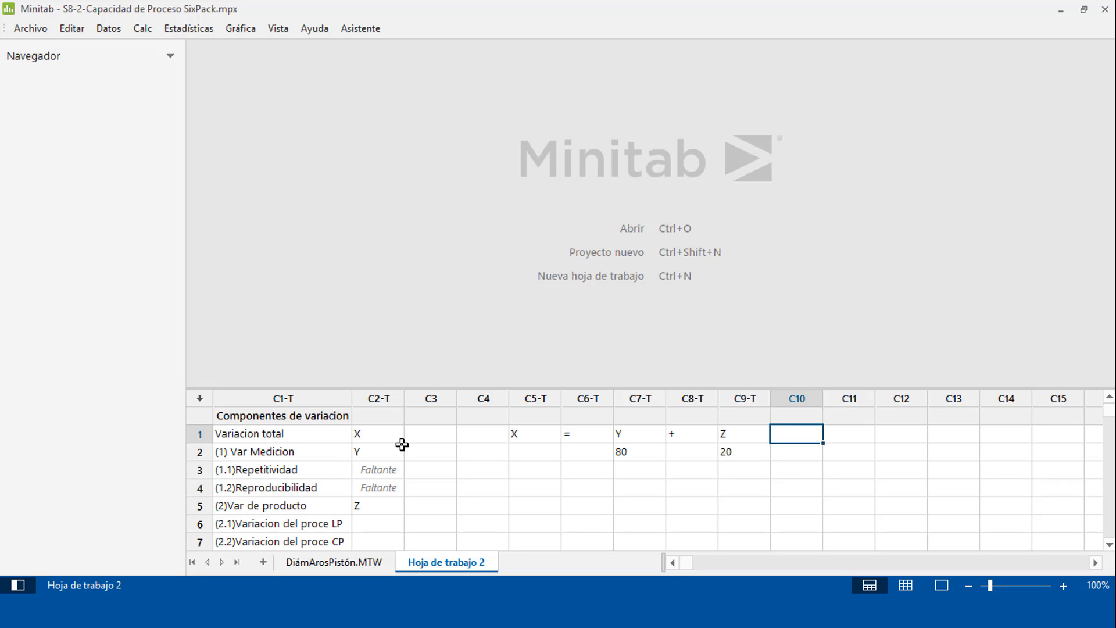
key(Down)
key(Up)
key(Left)
key(Right)
key(Left)
key(Down)
key(Up)
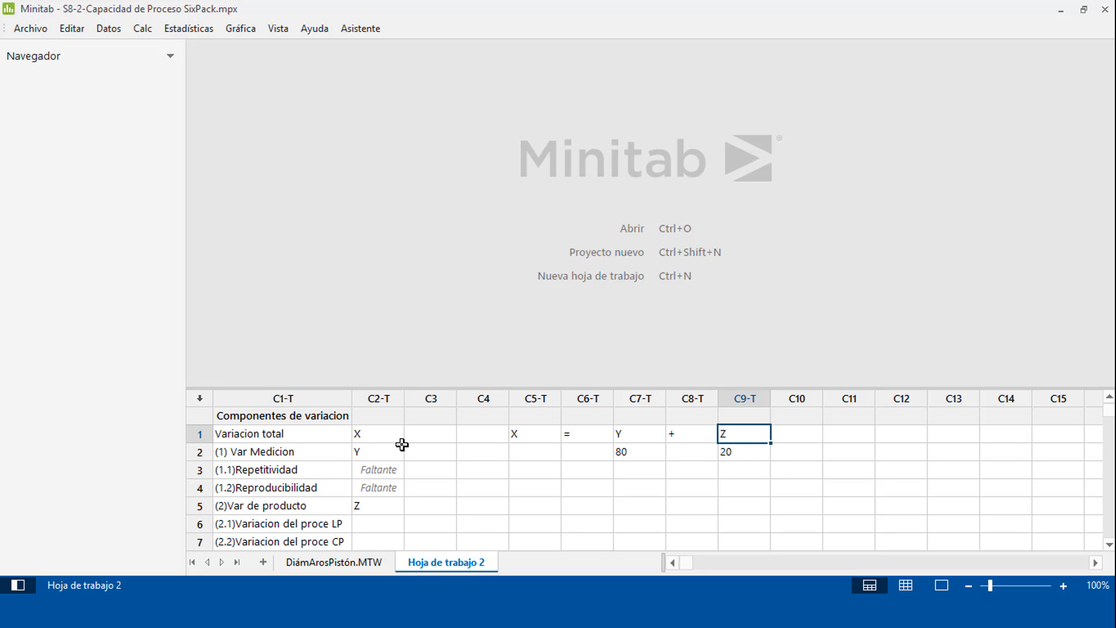
Step: Enter 100 below the equation's "X" in row 2 of column C5
key(Left)
key(Left)
key(Left)
key(Left)
key(Down)
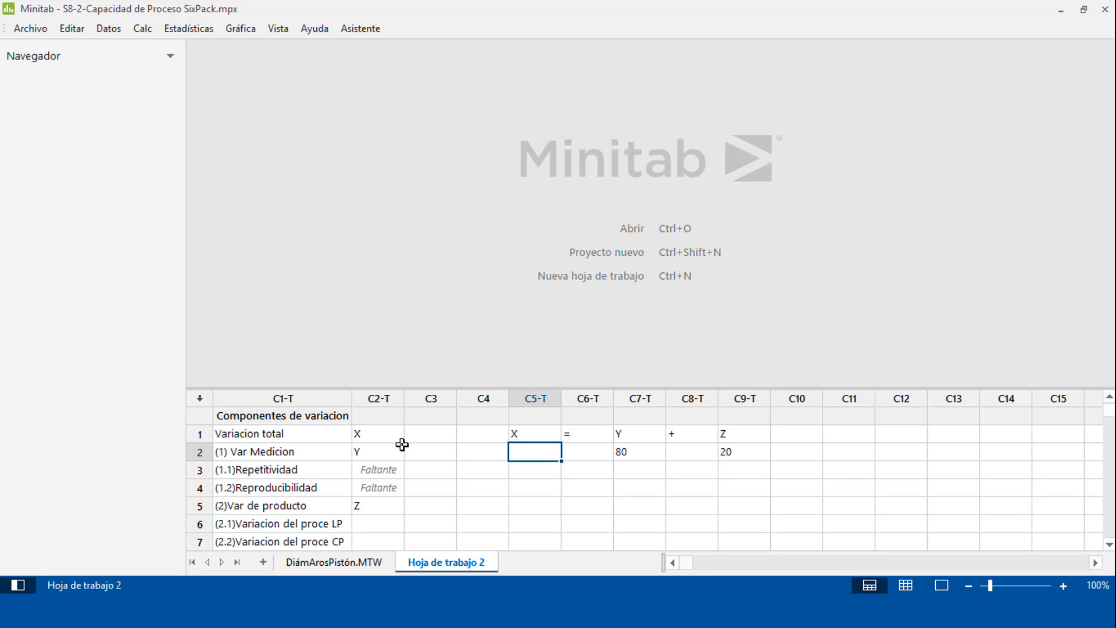
text(100)
key(Return)
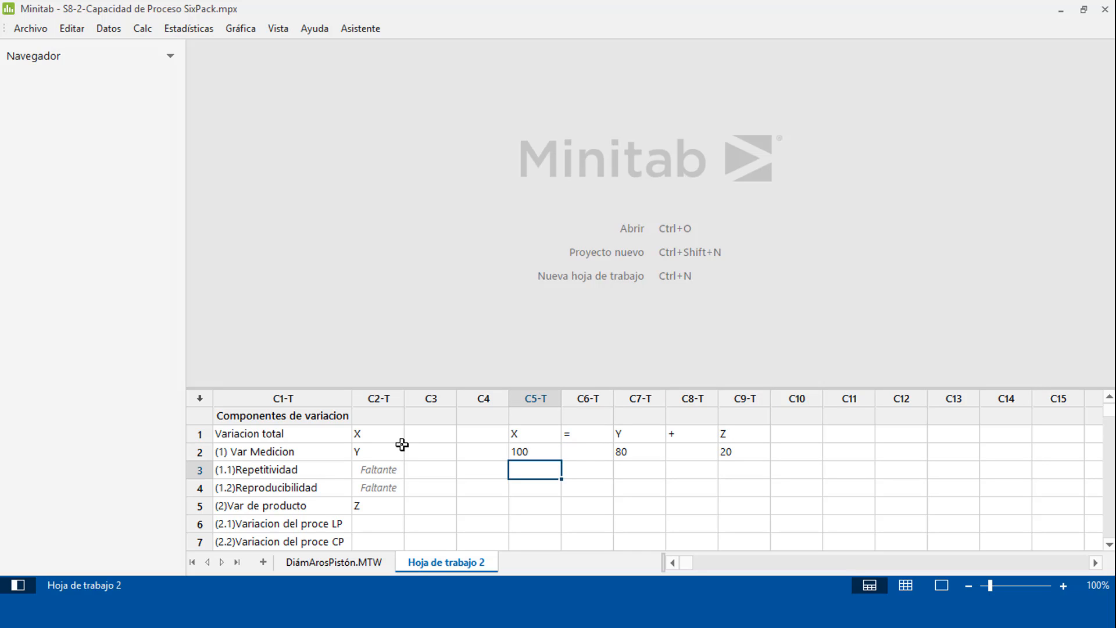
key(Right)
key(Up)
key(Right)
key(Right)
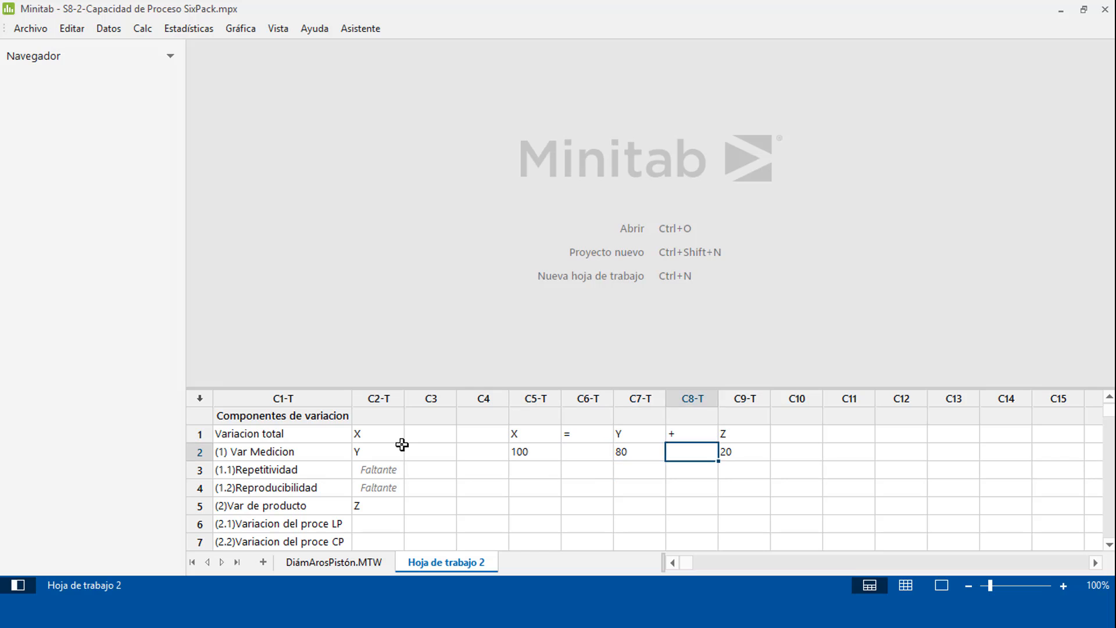
key(Left)
key(Down)
key(Up)
key(Left)
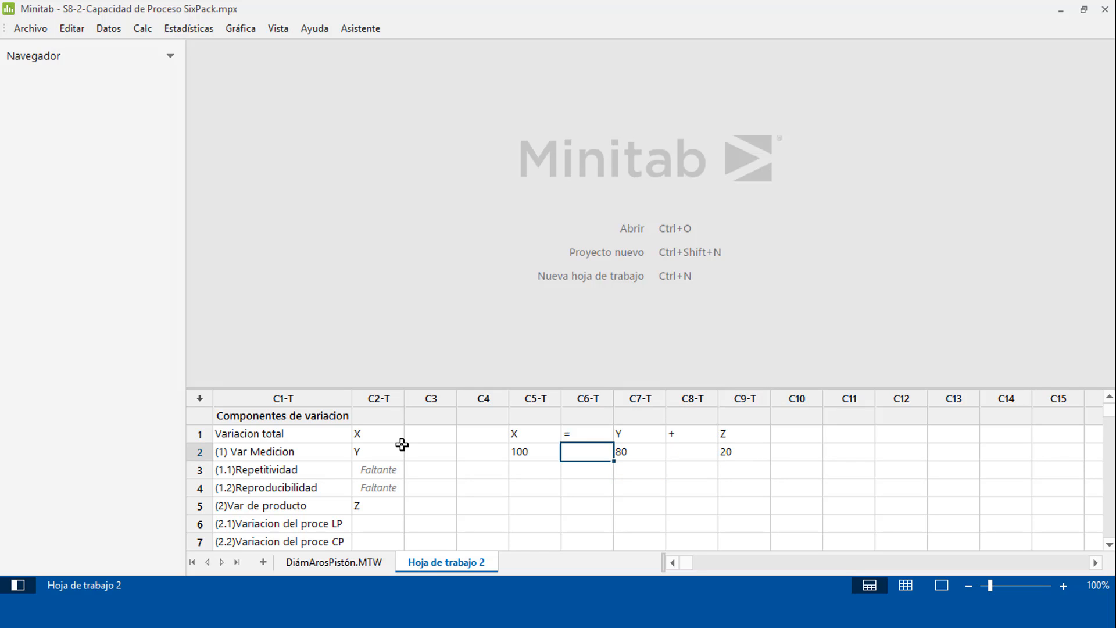
key(Left)
key(Right)
key(Right)
key(Right)
key(Right)
key(Left)
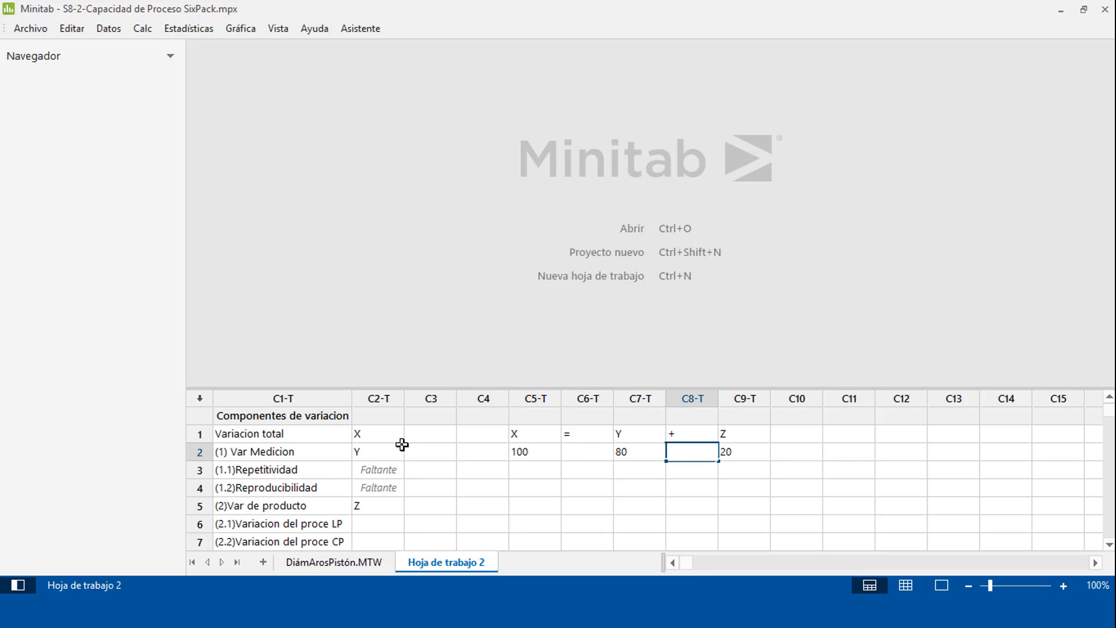
key(Left)
key(Right)
key(Right)
key(Left)
key(Left)
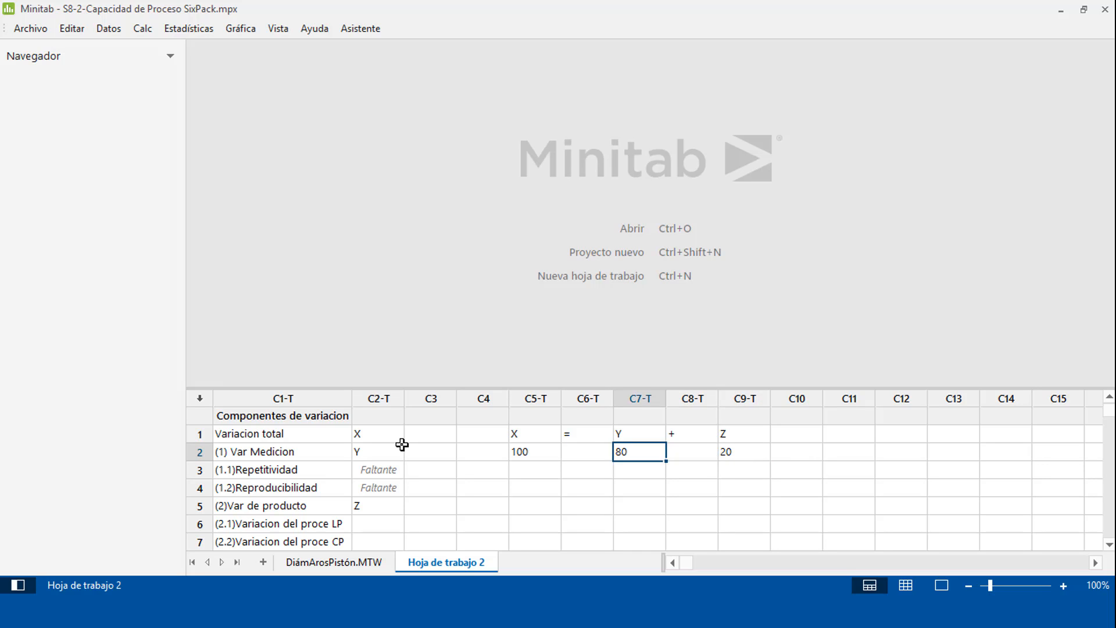
key(Right)
key(Right)
key(Left)
key(Left)
Step: Name column C7 "OK" above the equation's "Y" term
key(Up)
key(Up)
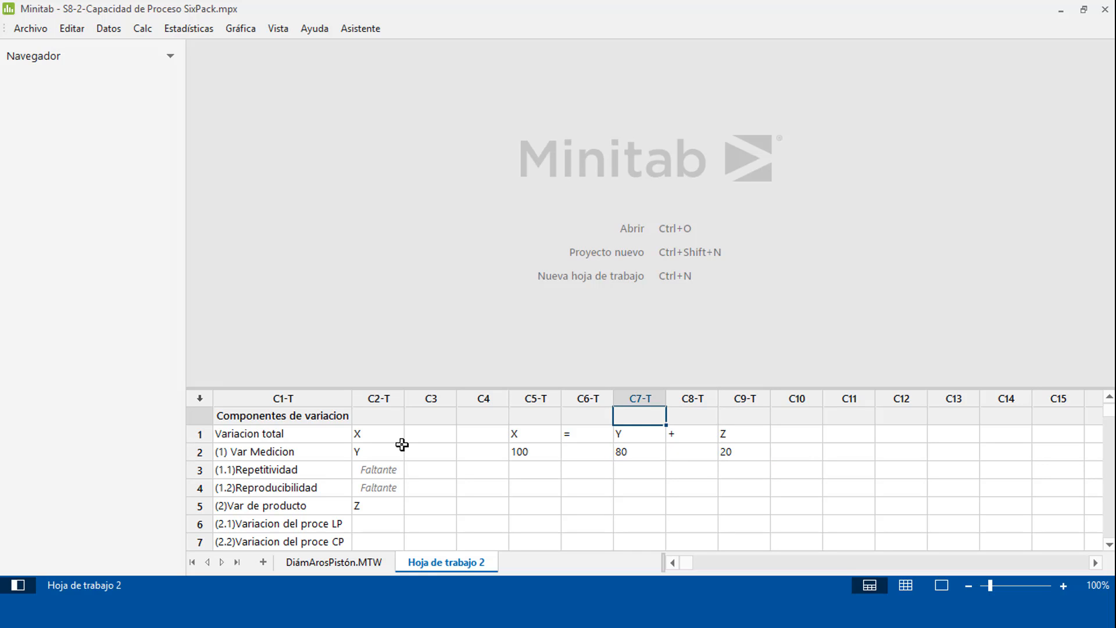
text(OK)
key(Right)
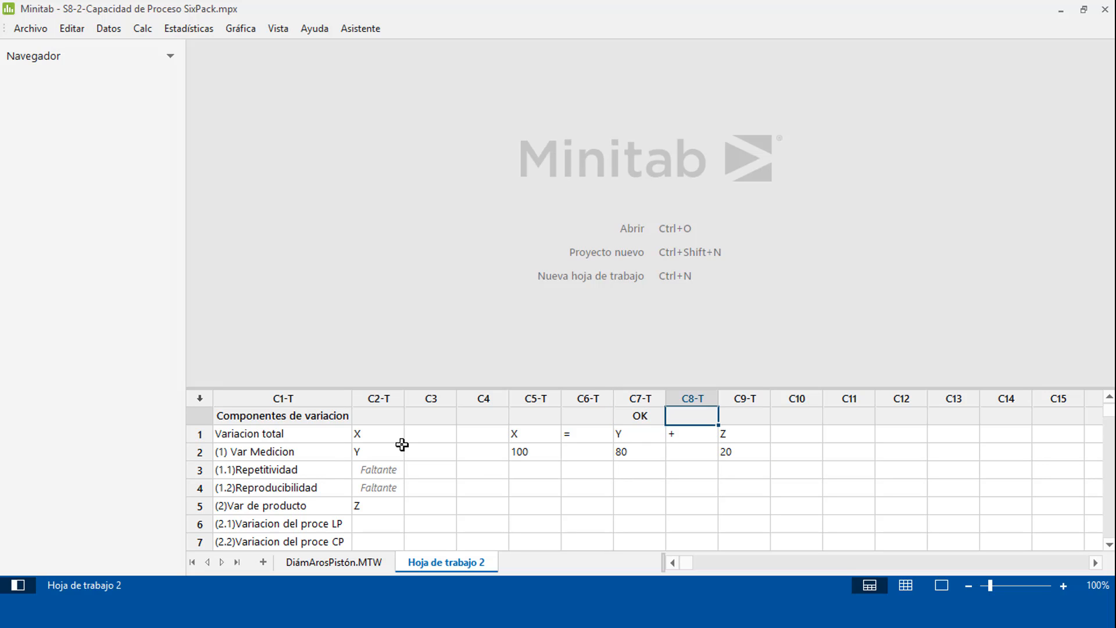
key(Right)
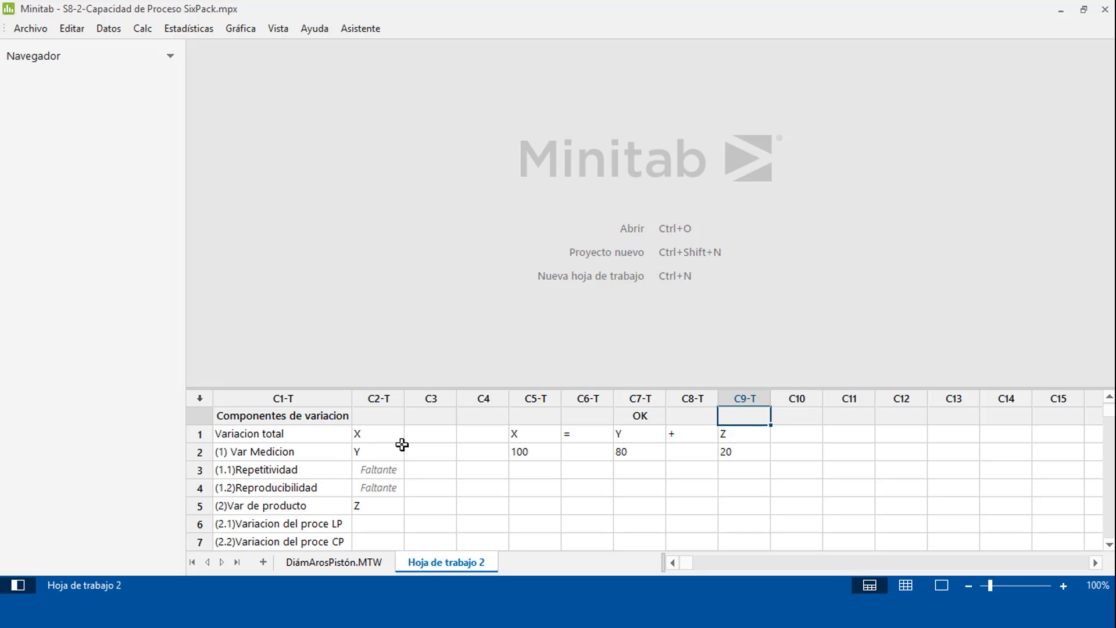
key(Left)
key(Down)
key(Down)
key(Right)
key(Right)
key(Right)
key(Up)
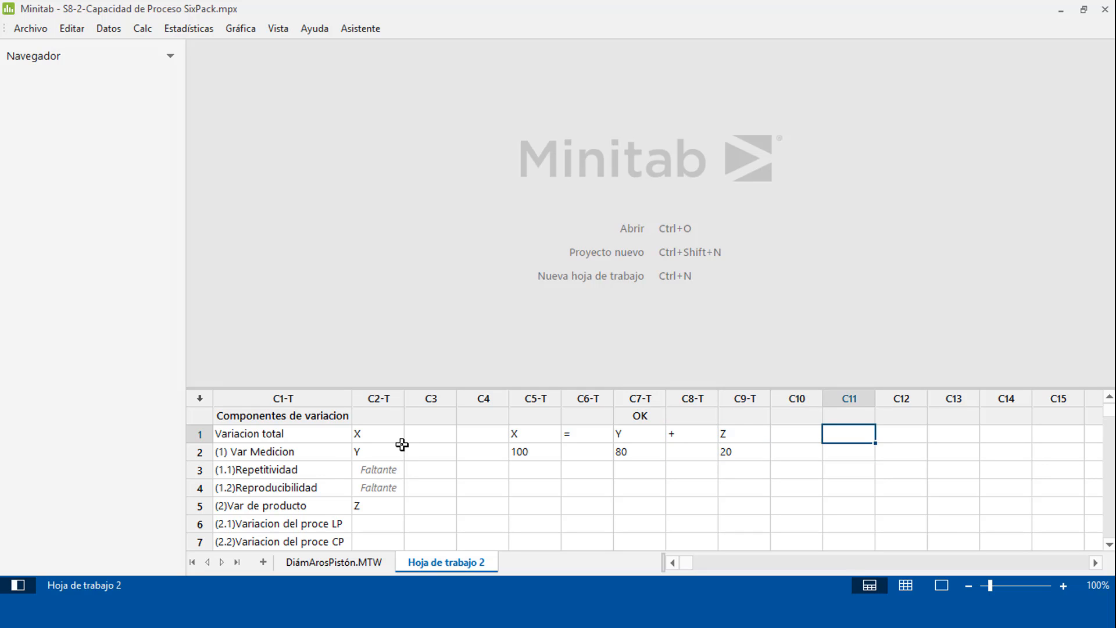
key(Left)
key(Left)
key(Down)
key(Left)
key(Left)
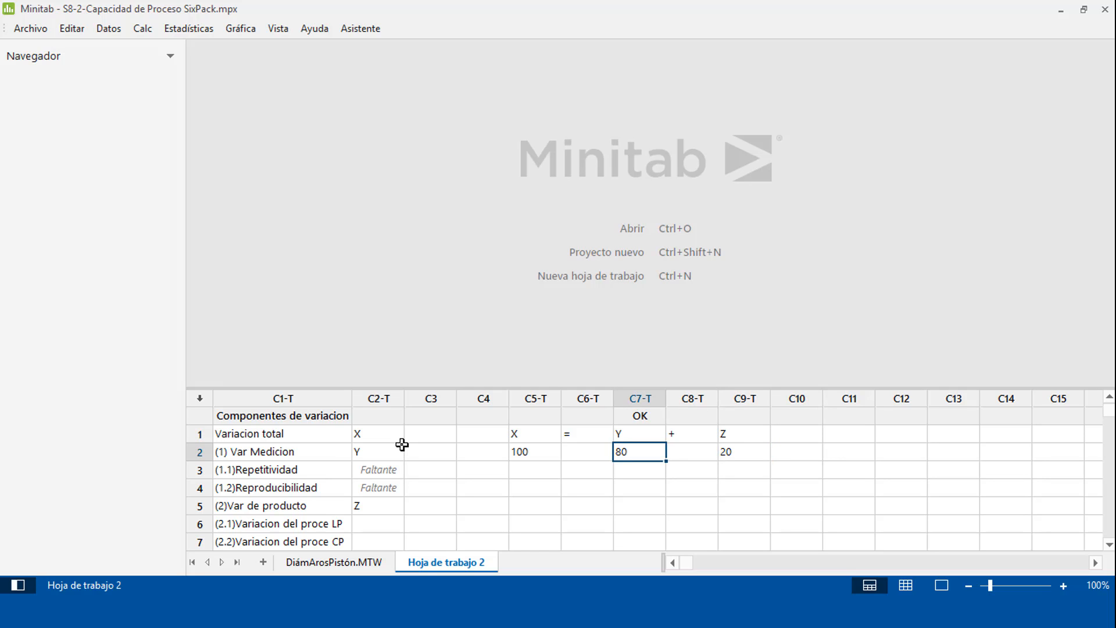
key(Down)
key(Up)
key(Right)
key(Right)
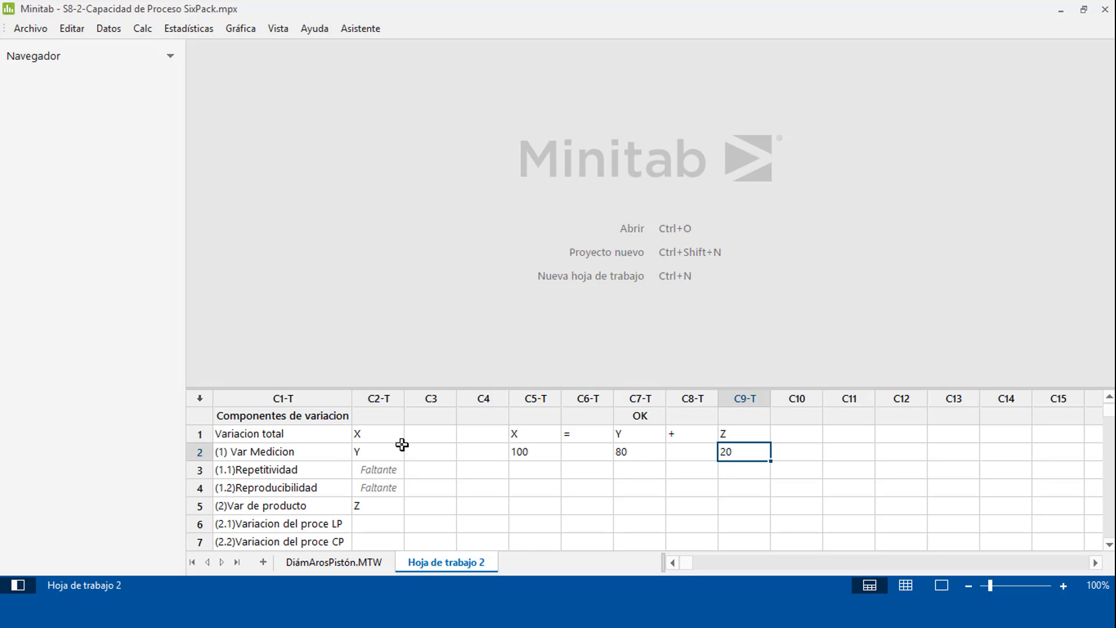
key(Right)
key(Left)
key(Down)
key(Left)
key(Left)
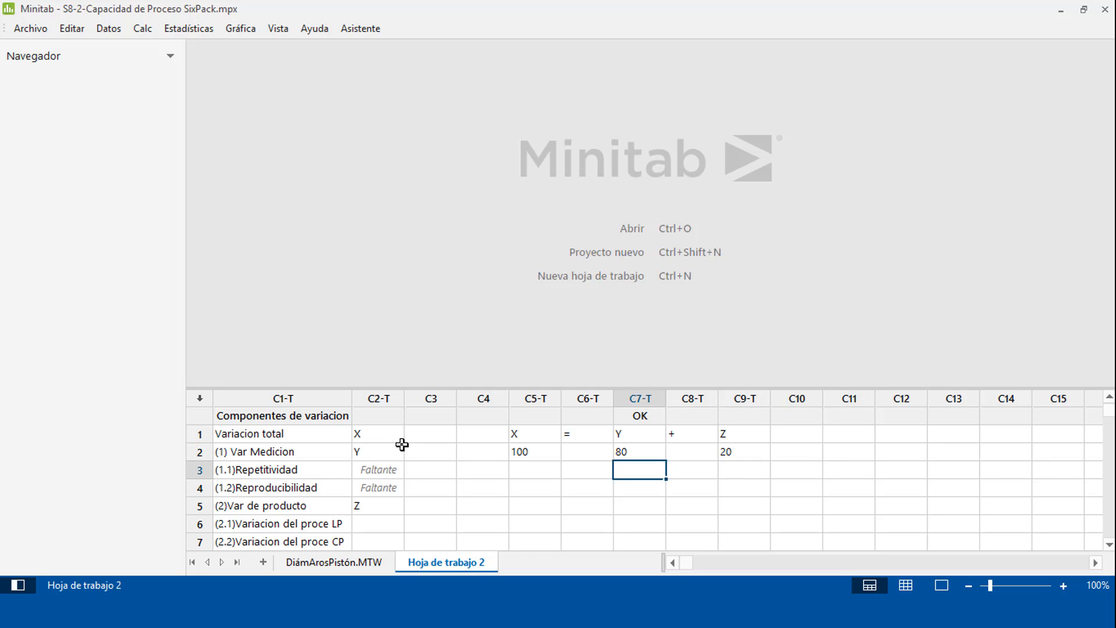
key(Up)
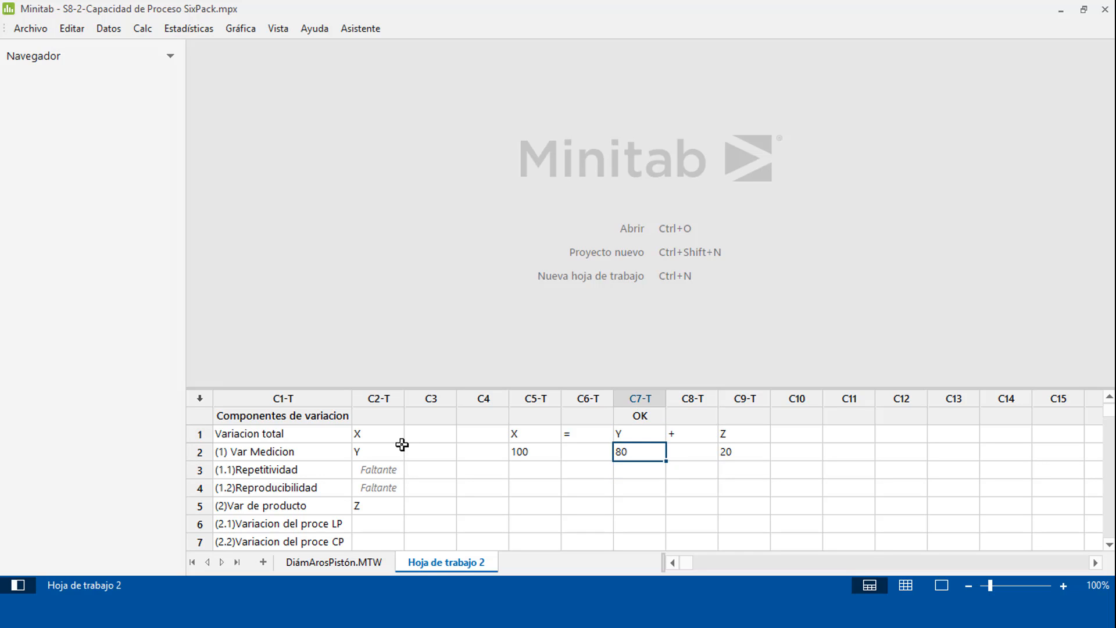
key(Right)
key(Right)
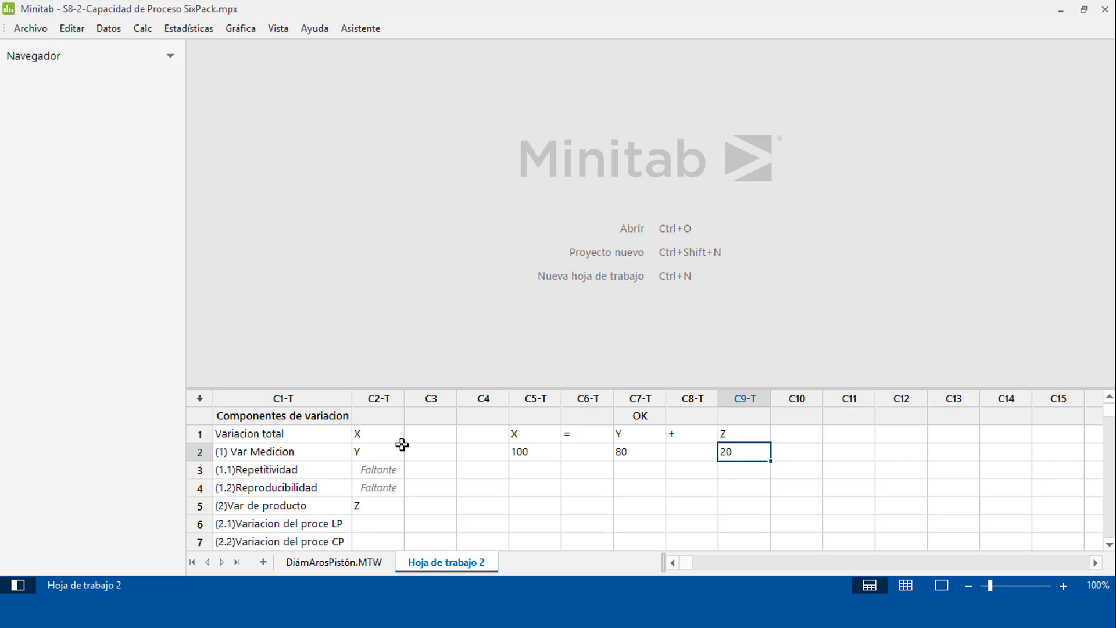
key(Down)
key(Up)
key(Left)
key(Left)
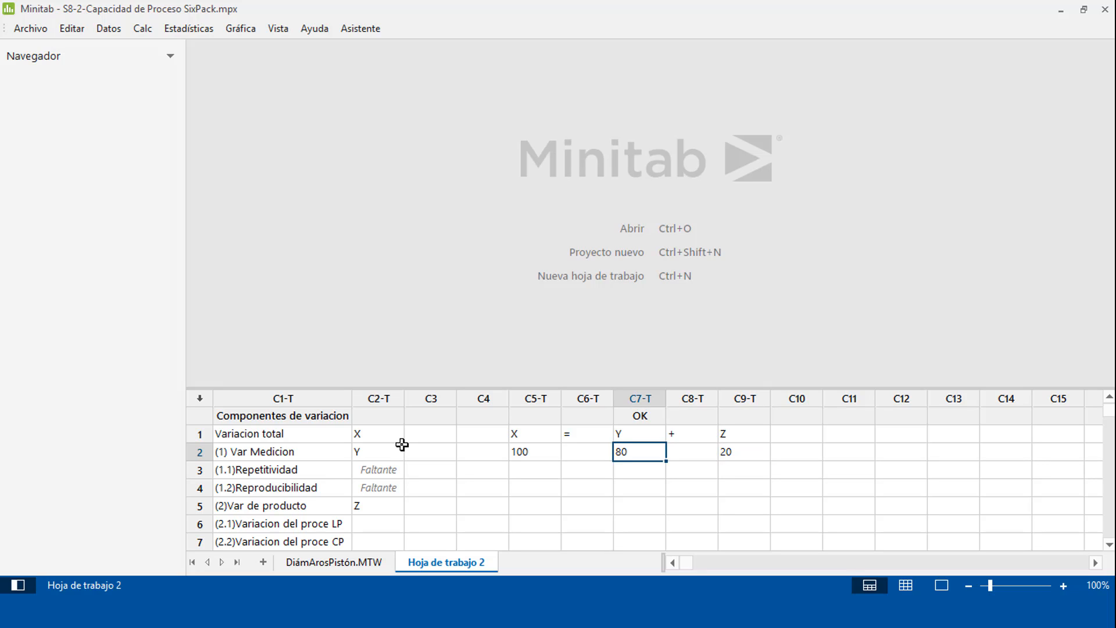
Step: Change the example values in row 2 to 10 under "Y" and 80 under "Z"
key(Down)
key(Up)
text(10)
key(Right)
key(Right)
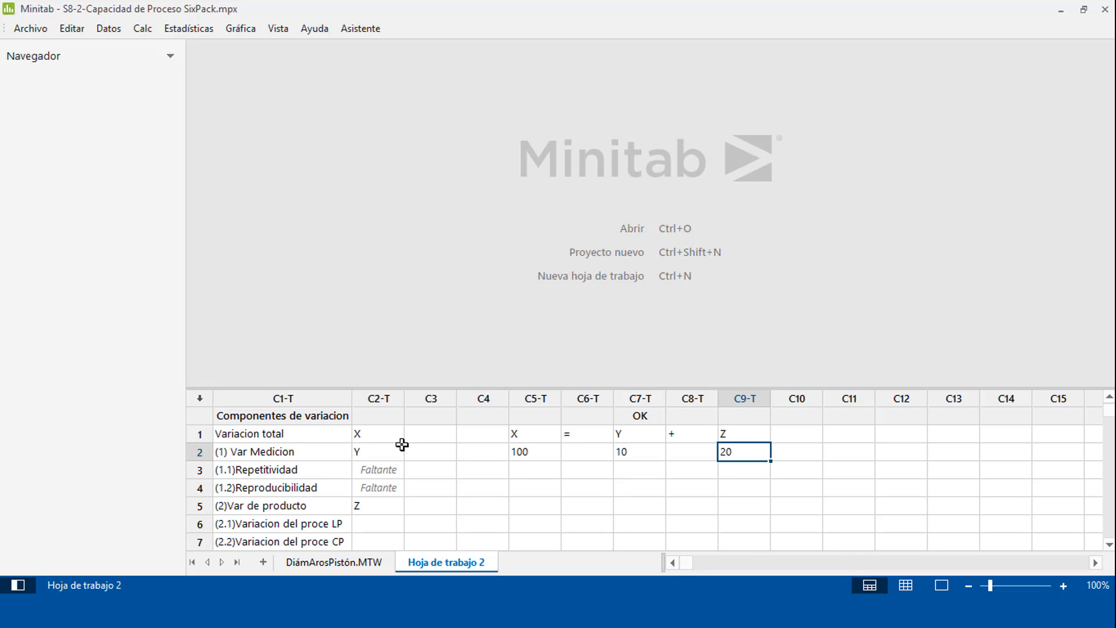
text(80)
key(Up)
key(Up)
key(Left)
key(Left)
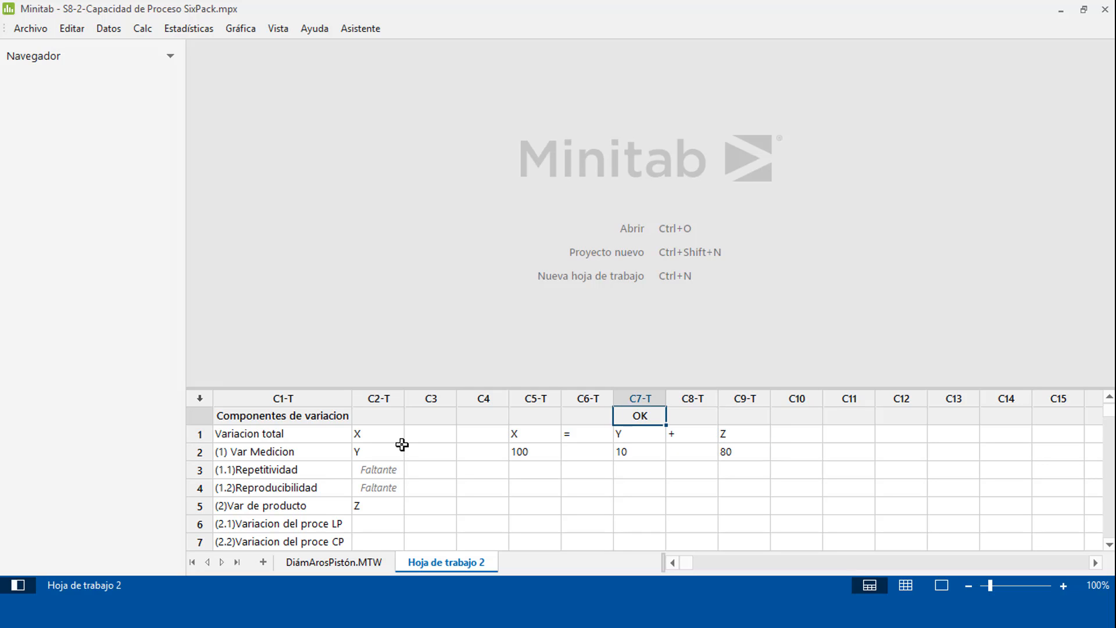
key(Right)
key(Left)
key(Right)
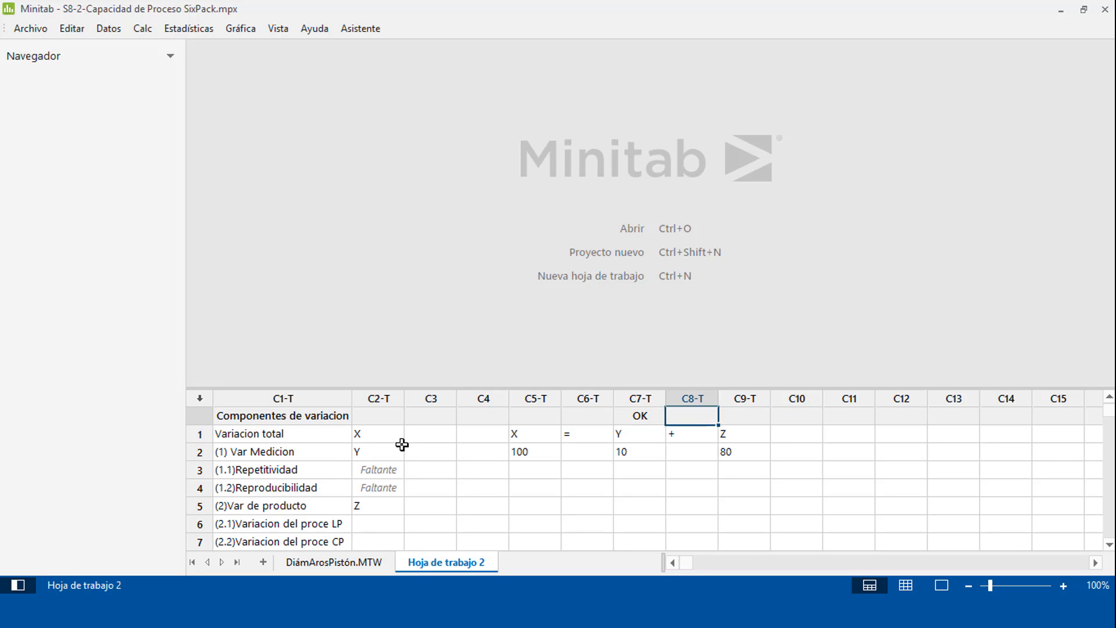
key(Right)
key(Down)
key(Up)
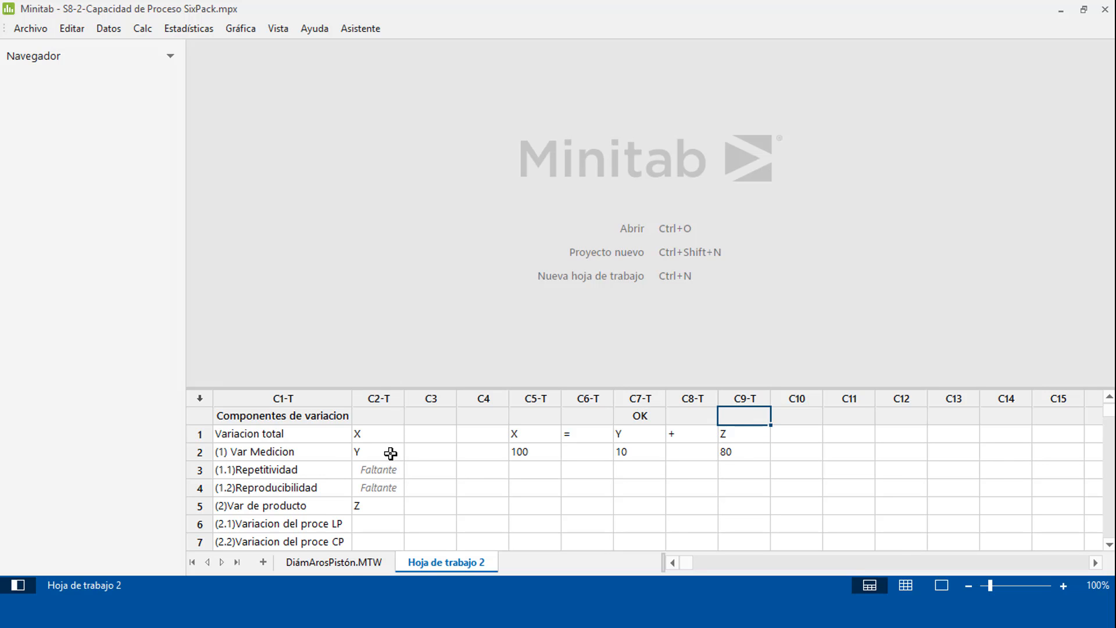
Step: Switch to the "Six Sigma" document in Word to consult the capability analysis flowchart
key(alt+Tab)
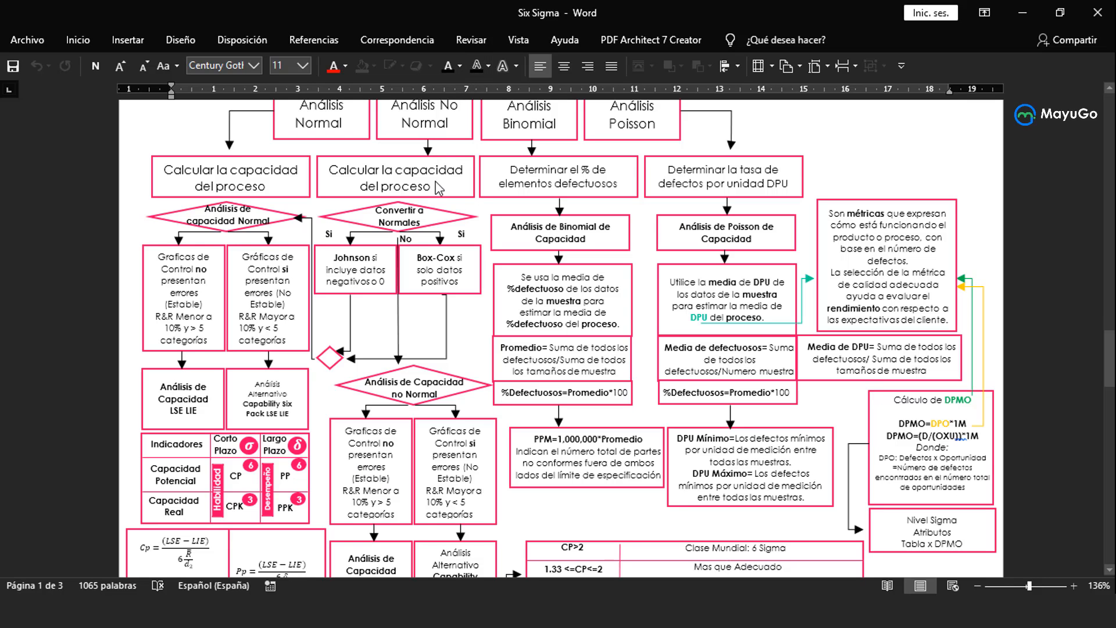
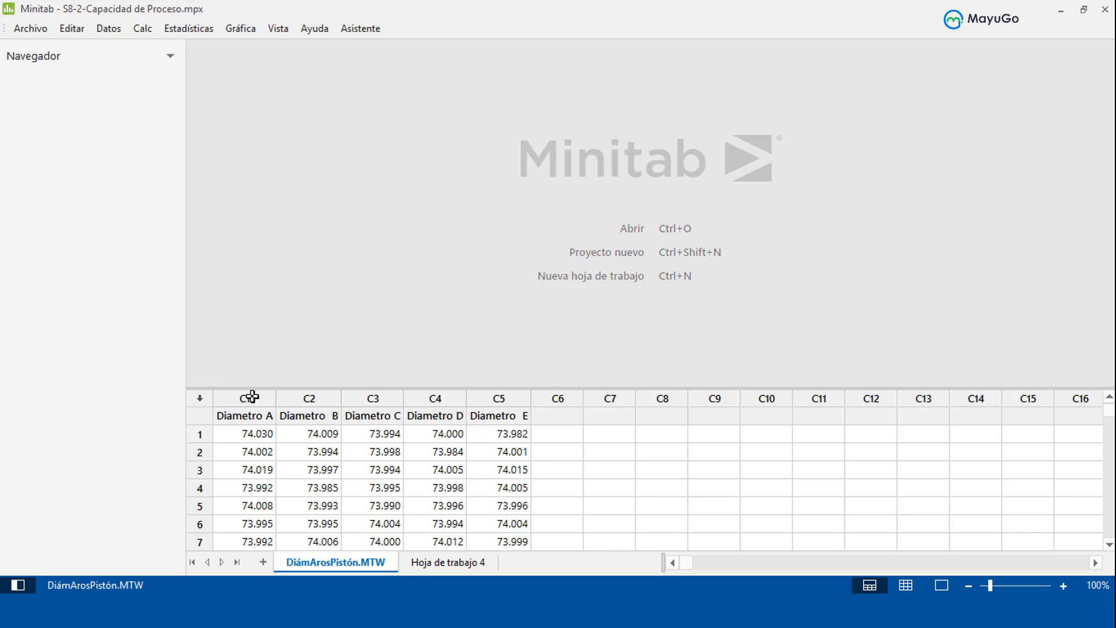
Step: In the DiámArosPistón.MTW worksheet, enter "Poblacion" and "Muestra" in rows 1 and 2 of column C8
scroll(288, 428, down, 6)
scroll(287, 457, down, 2)
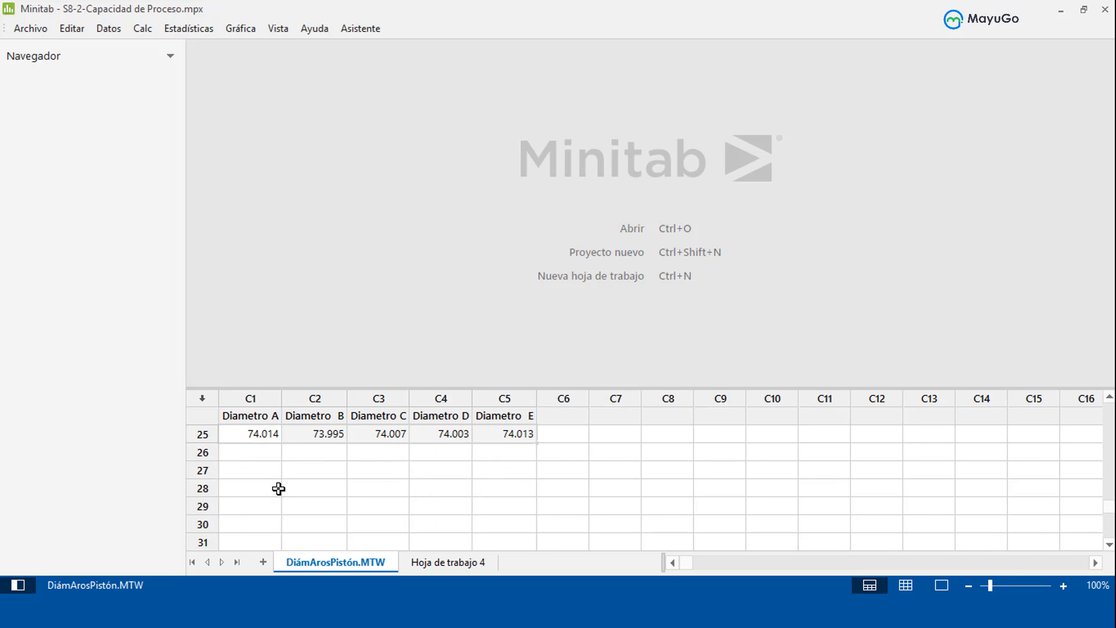
scroll(260, 454, up, 8)
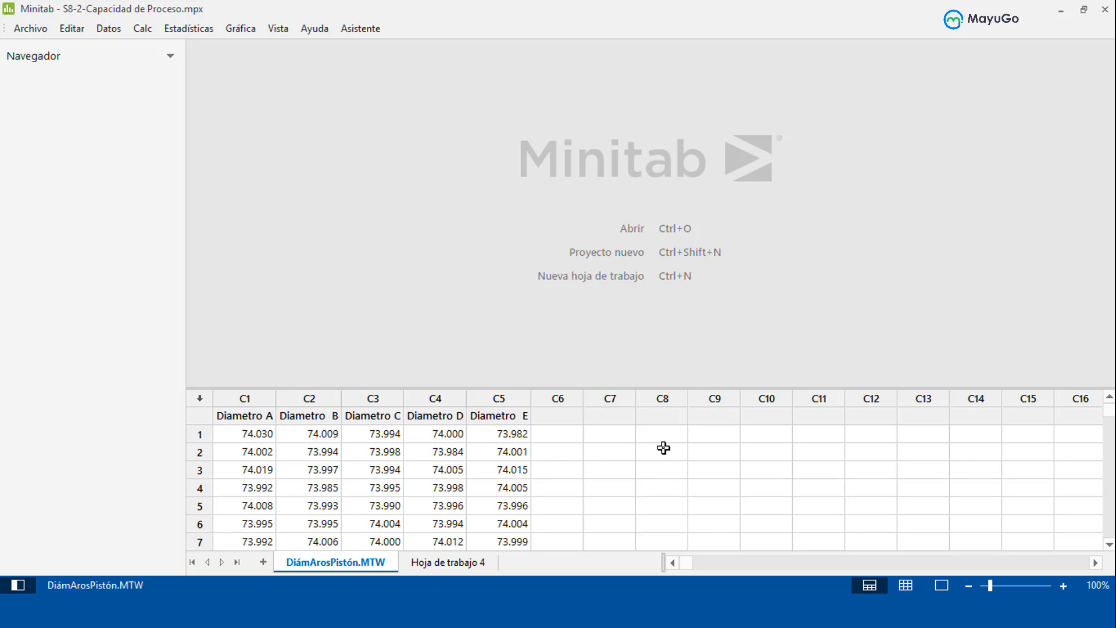
click(661, 401)
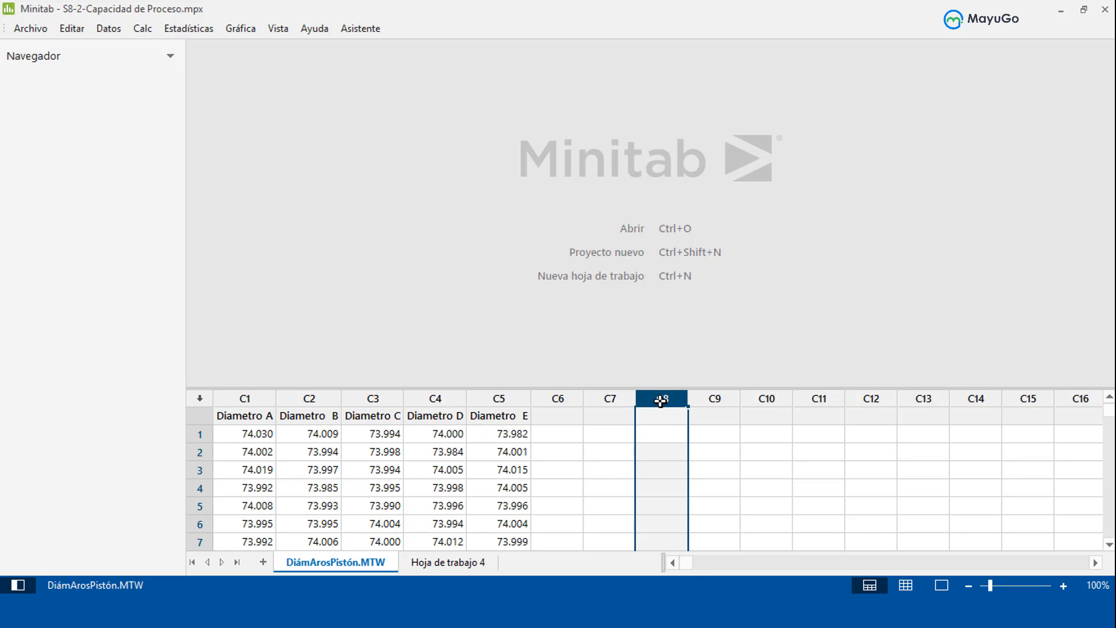
key(Delete)
key(Right)
key(Right)
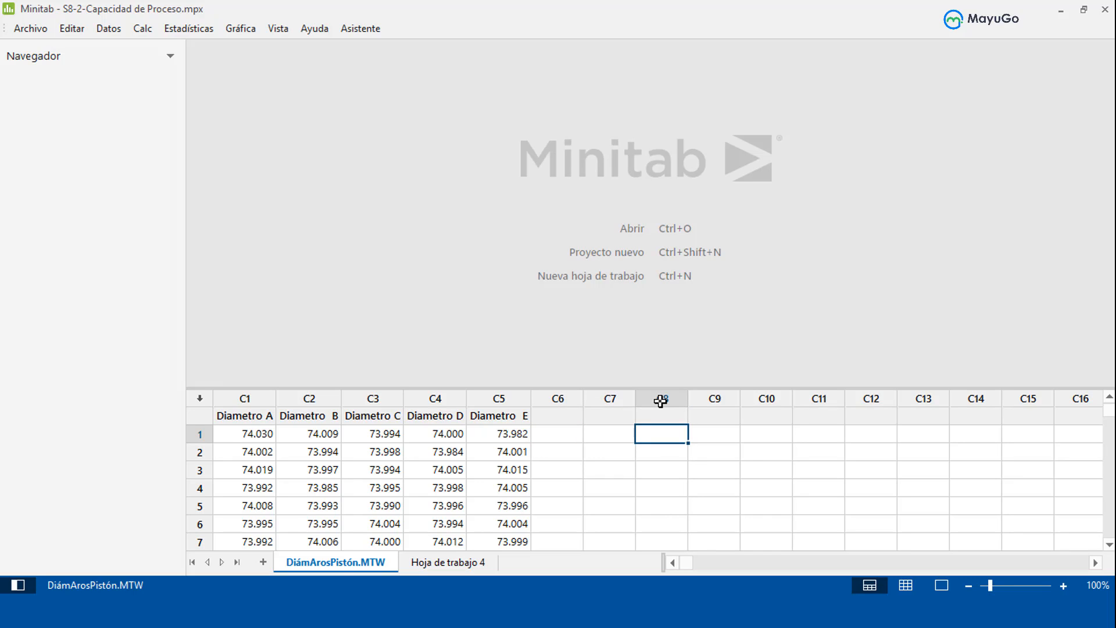
text(Pobla)
key(BackSpace)
text(acion)
key(Return)
text(Muestra)
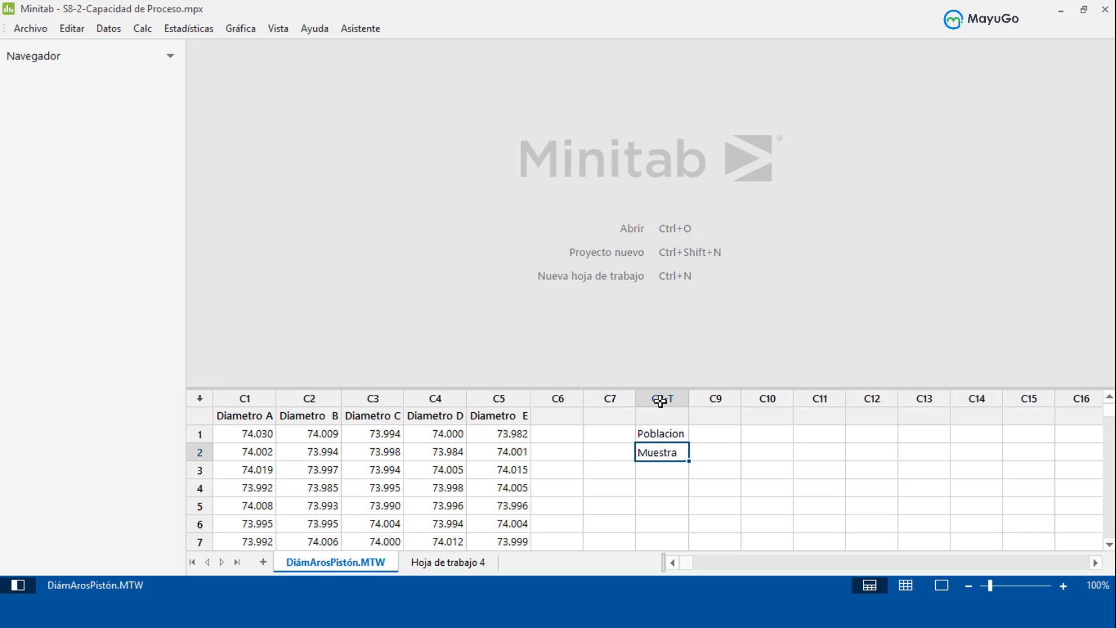
key(Return)
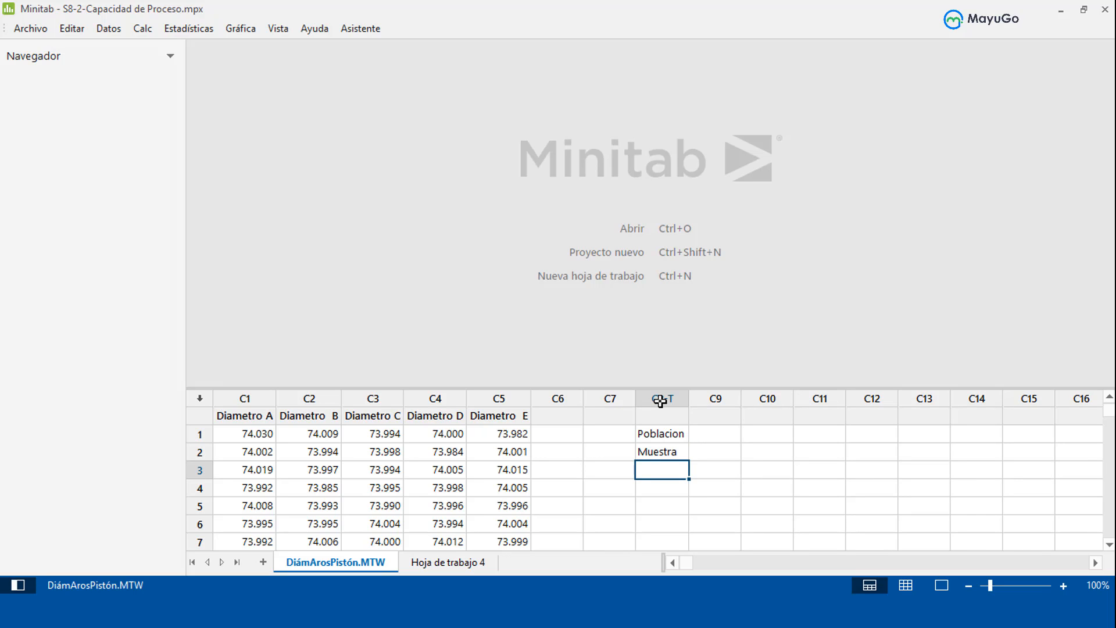
Step: Add "Medicion" in row 3 and "Analisis" in row 4 of column C8
text(Medicion)
key(Return)
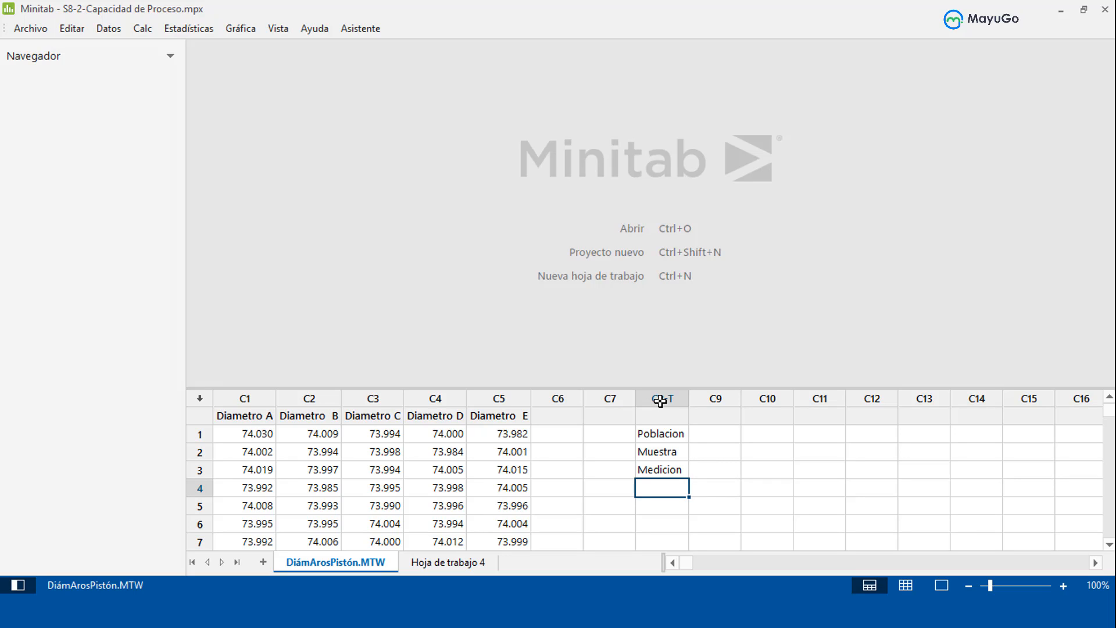
text(Analisis)
key(Return)
key(Up)
Step: Mark the "Analisis" row with an "x" in column C9
click(708, 434)
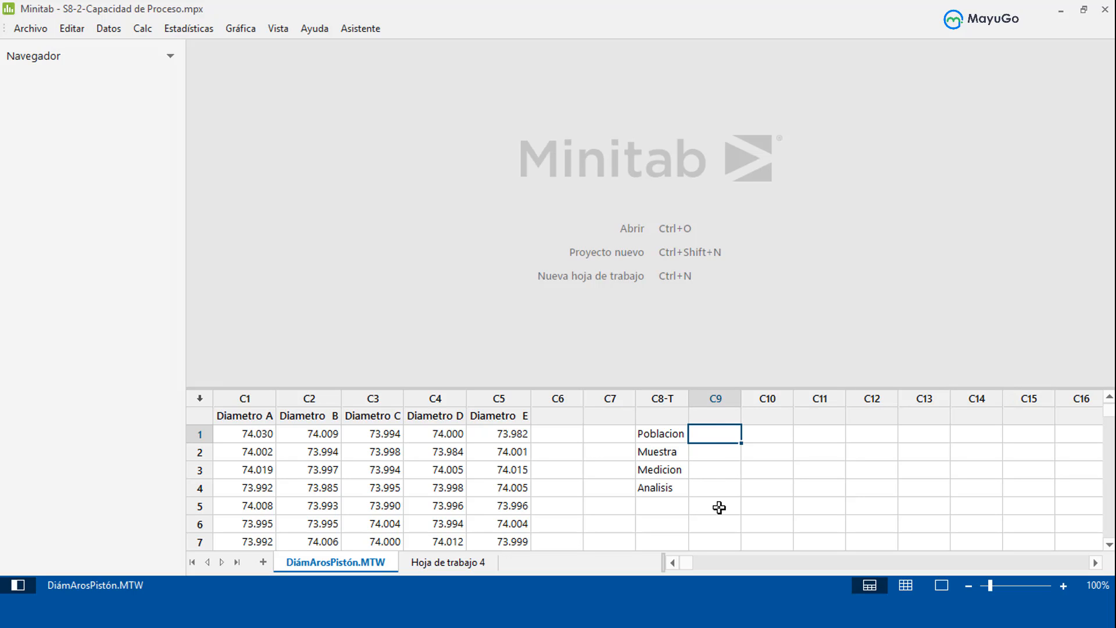
click(715, 489)
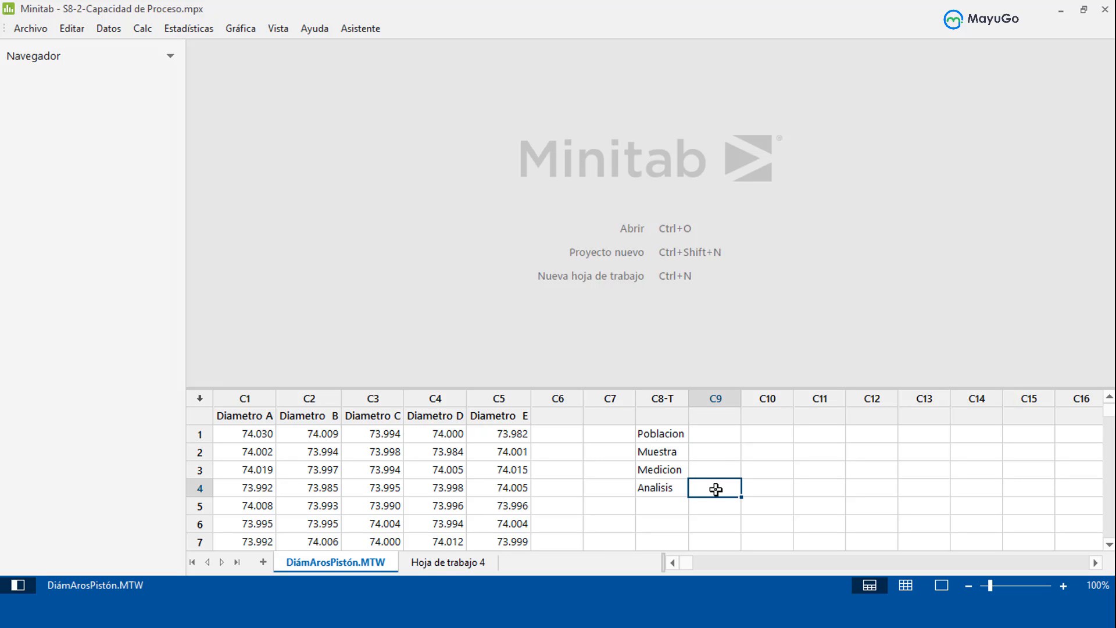
text(x)
click(717, 451)
click(731, 432)
click(723, 448)
click(721, 432)
click(721, 456)
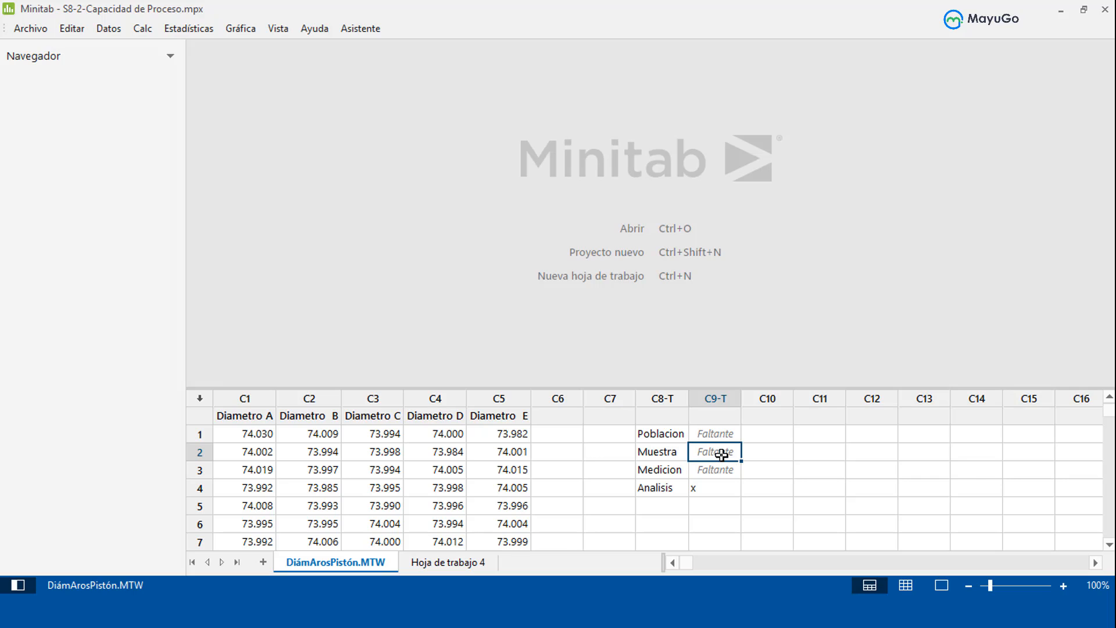
Step: Enter 90 in column C10 on the "Muestra" row
click(775, 453)
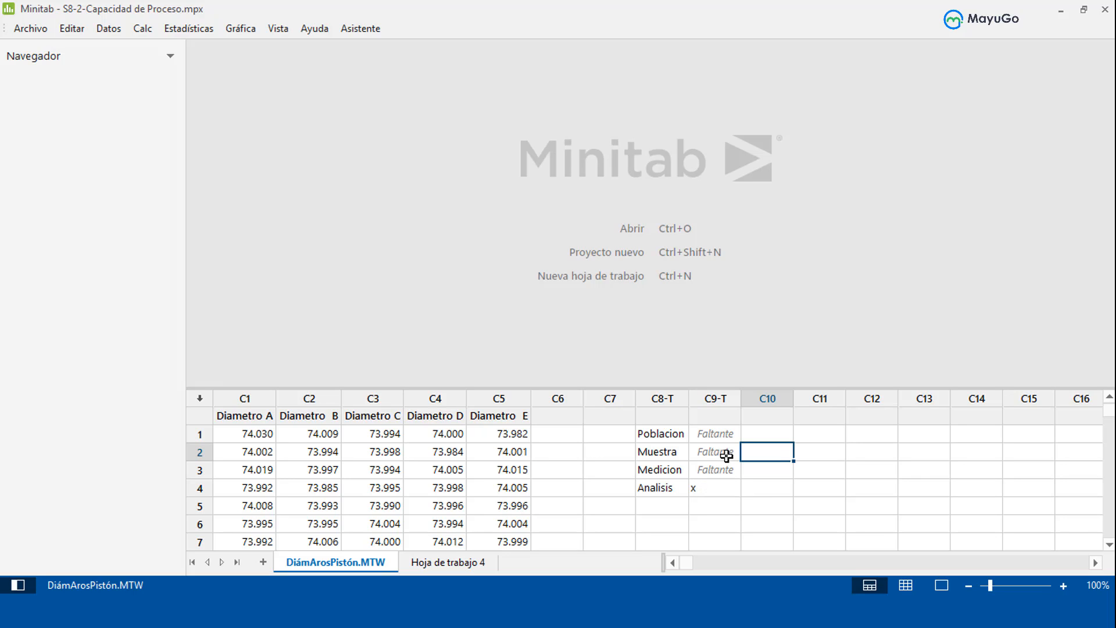
text(90)
key(Return)
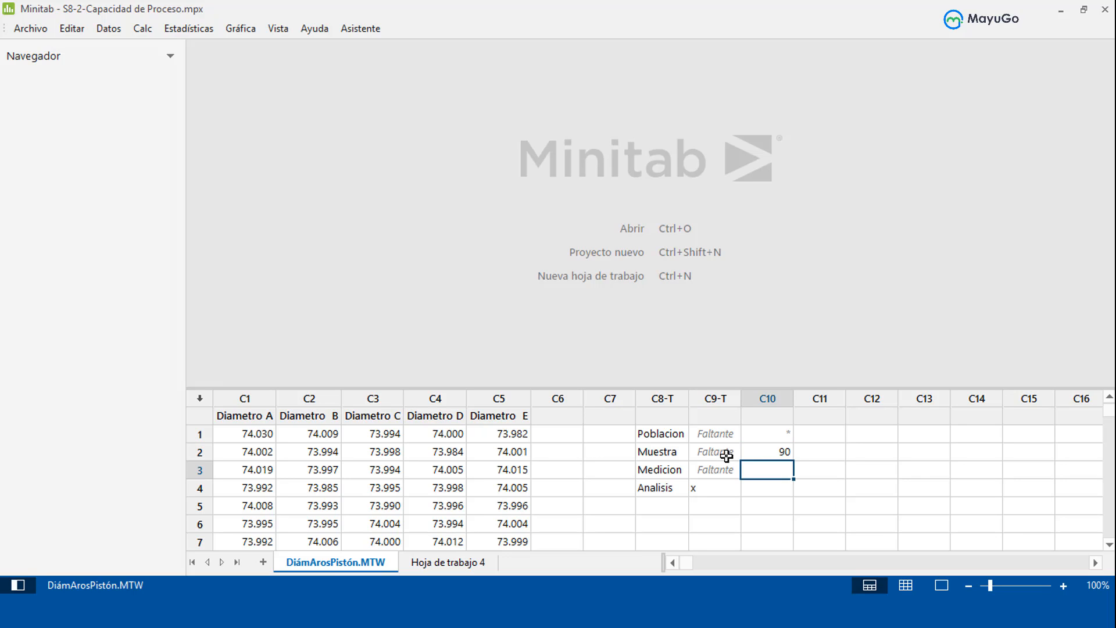
click(726, 456)
key(Down)
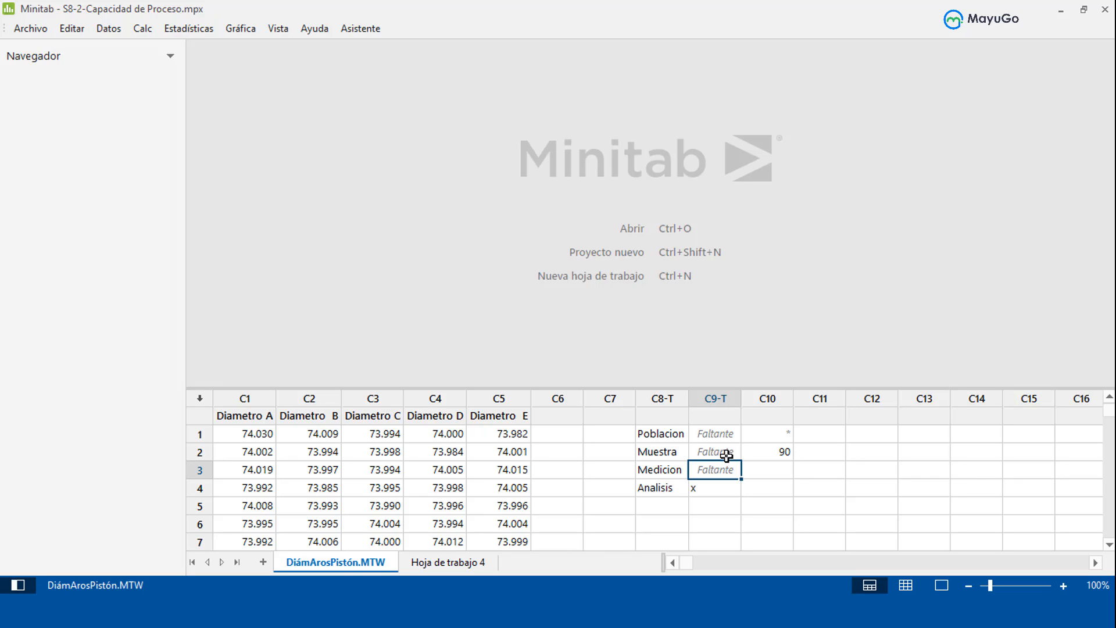
key(Right)
key(Left)
key(Right)
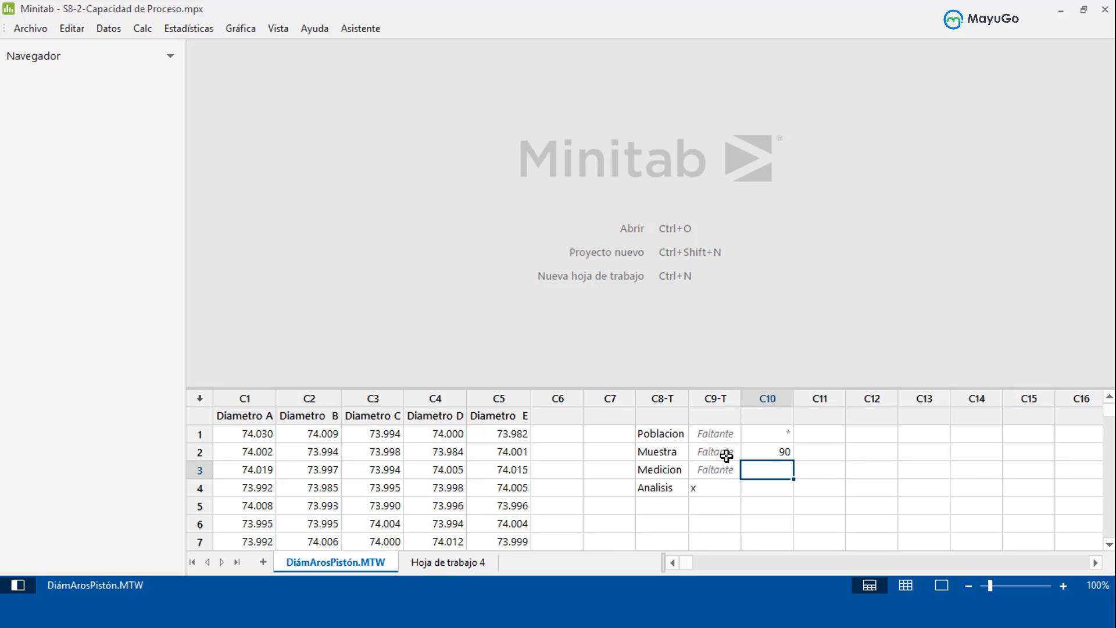
text(1)
key(BackSpace)
click(850, 507)
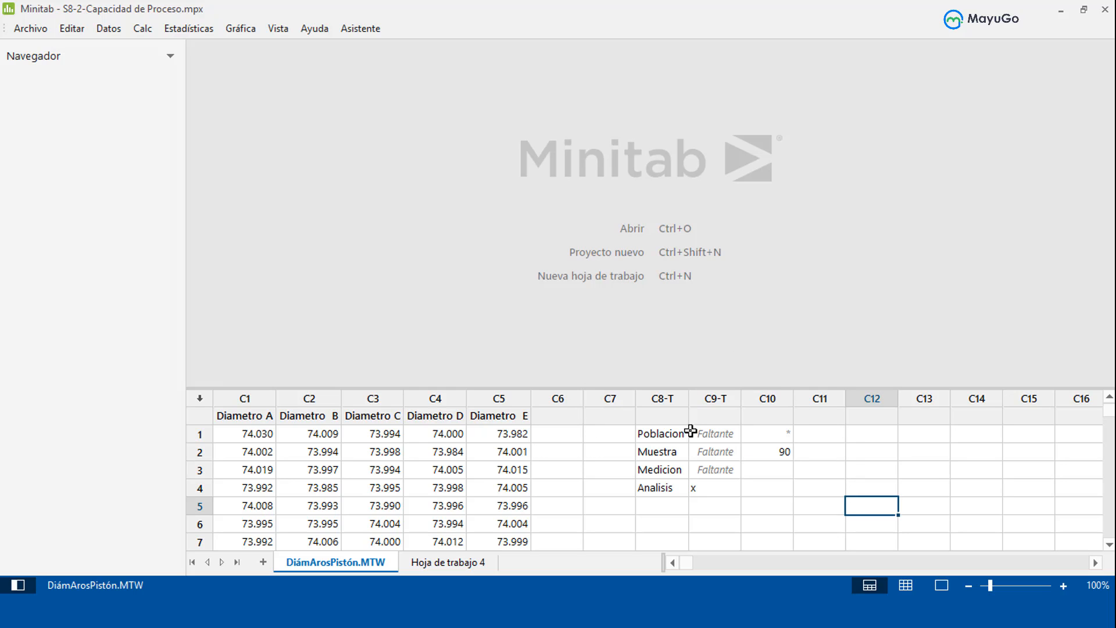
Step: Stack the columns Diametro A through Diametro E into a new worksheet named "Diametro"
click(146, 30)
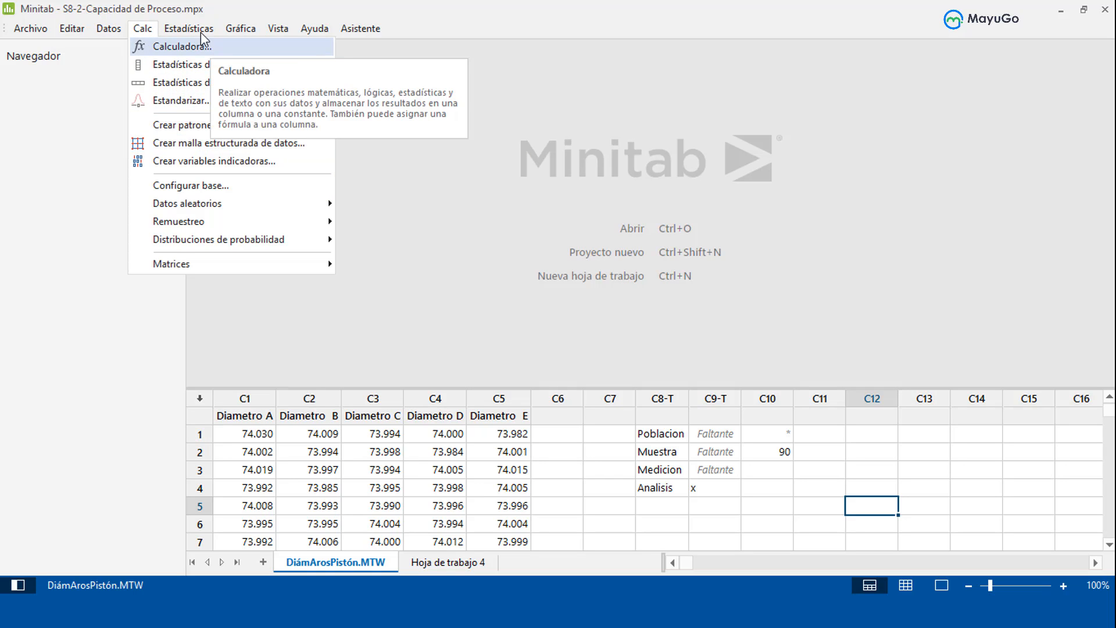
mouse_move(115, 28)
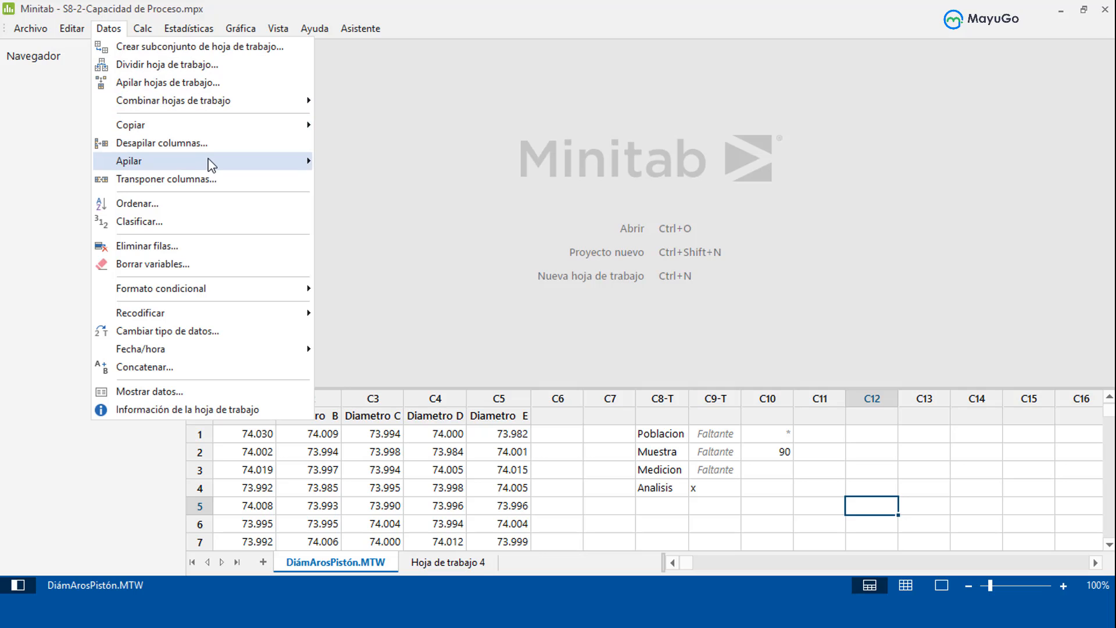
mouse_move(209, 163)
click(326, 164)
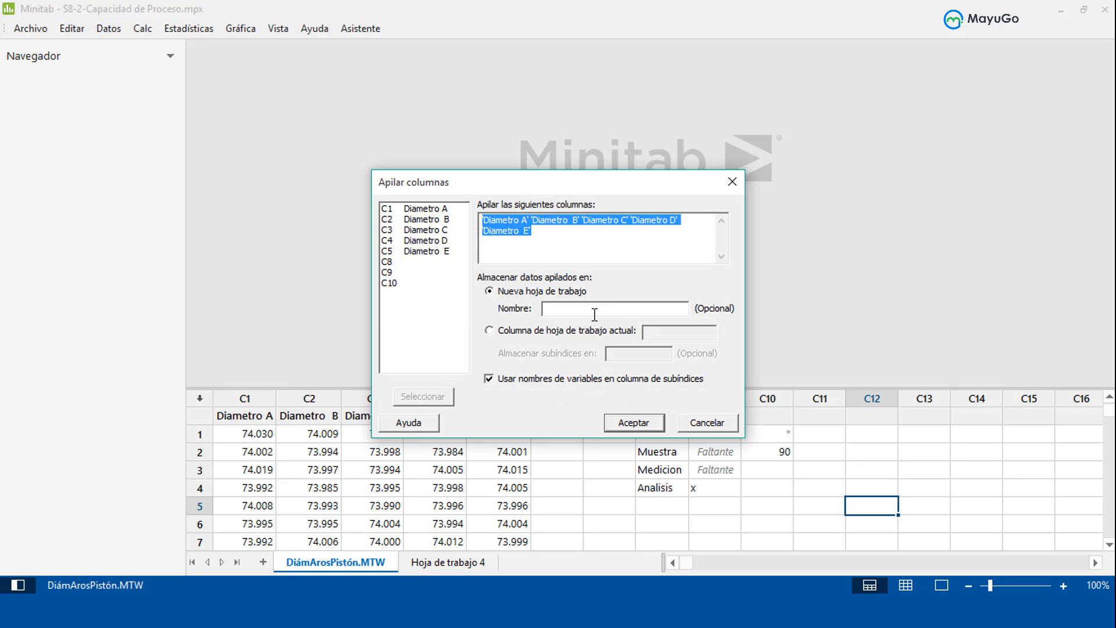
click(580, 309)
text(Diametro)
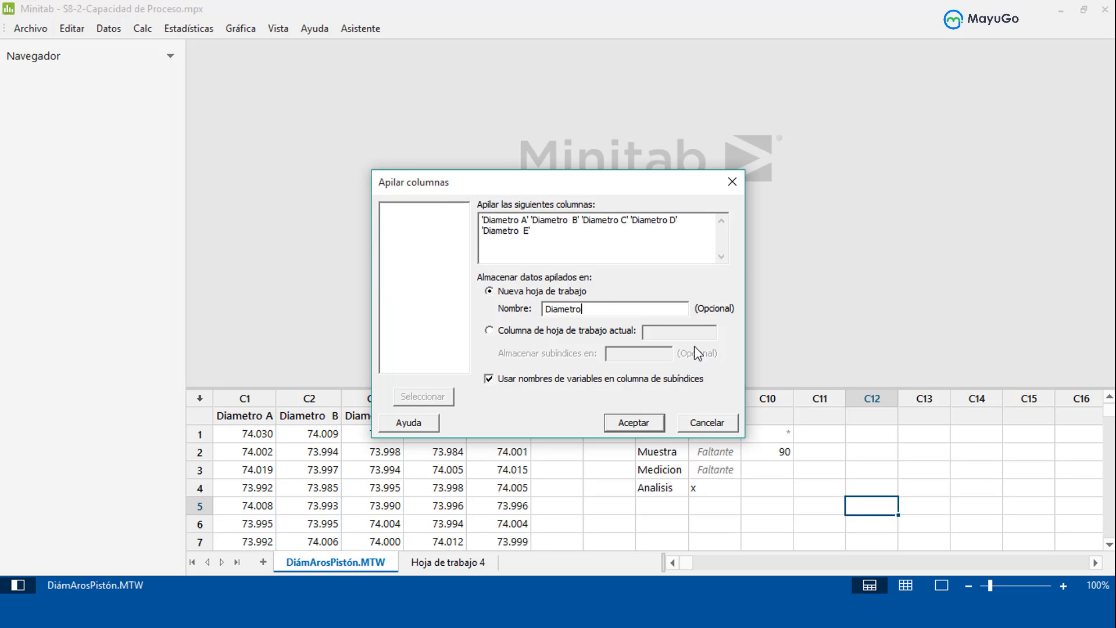
click(624, 422)
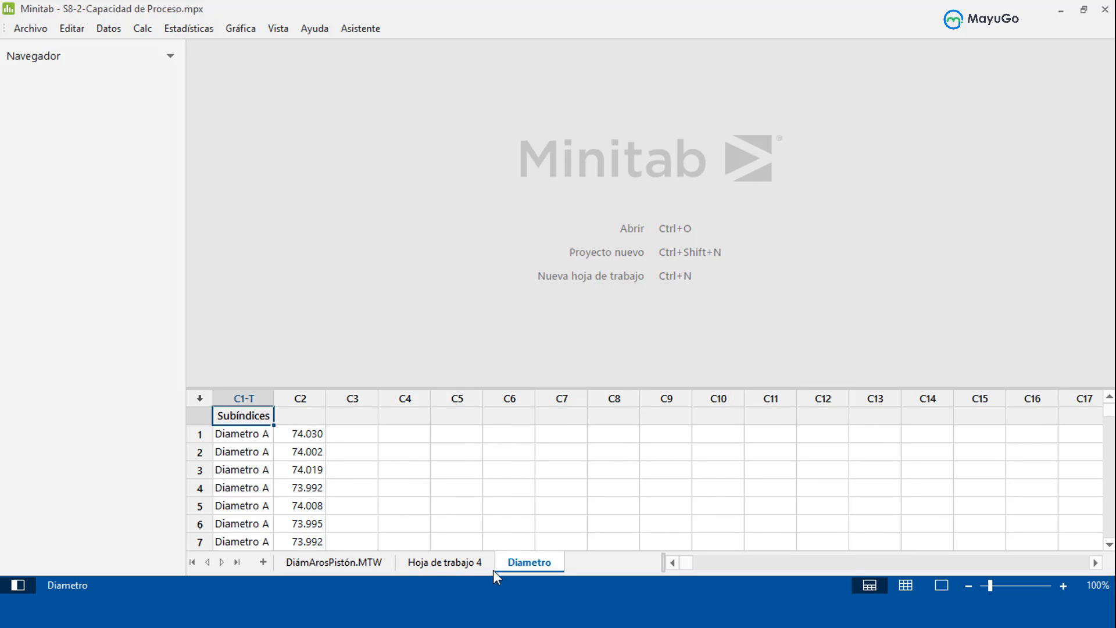
Step: Name the stacked values column C2 "Diametros" in the Diametro worksheet
click(290, 409)
text(Du)
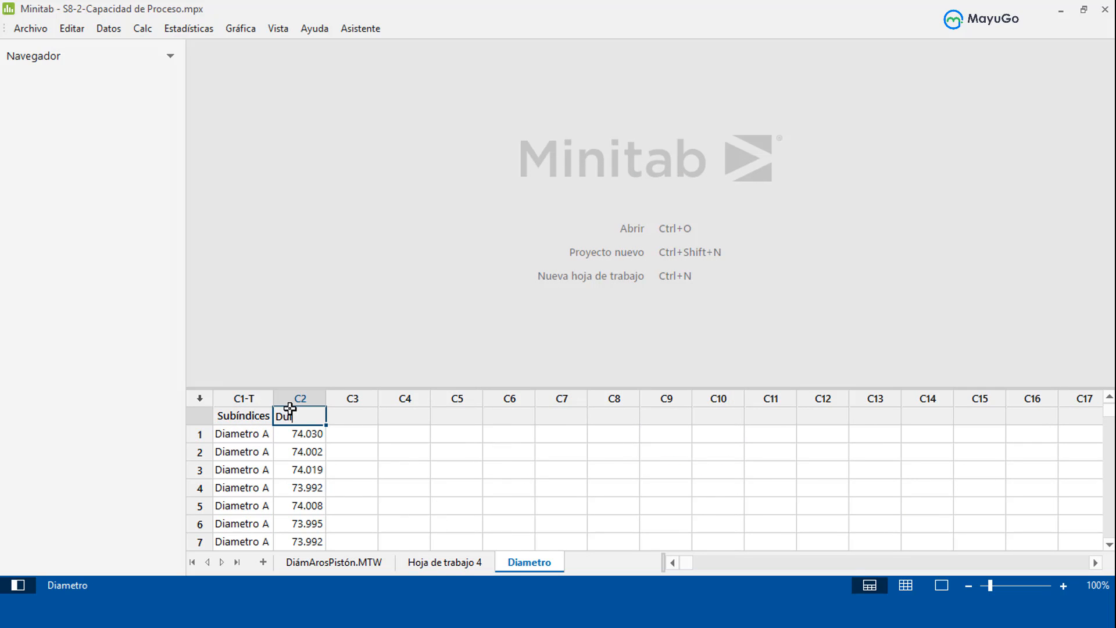
key(BackSpace)
text(iametros)
key(Return)
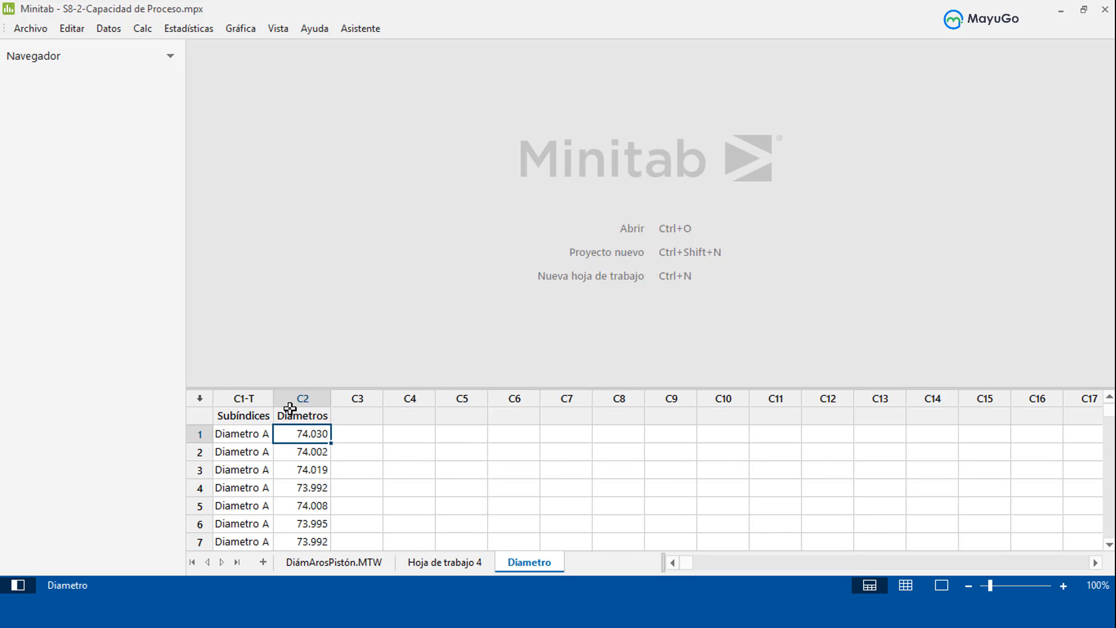
double_click(207, 13)
click(243, 34)
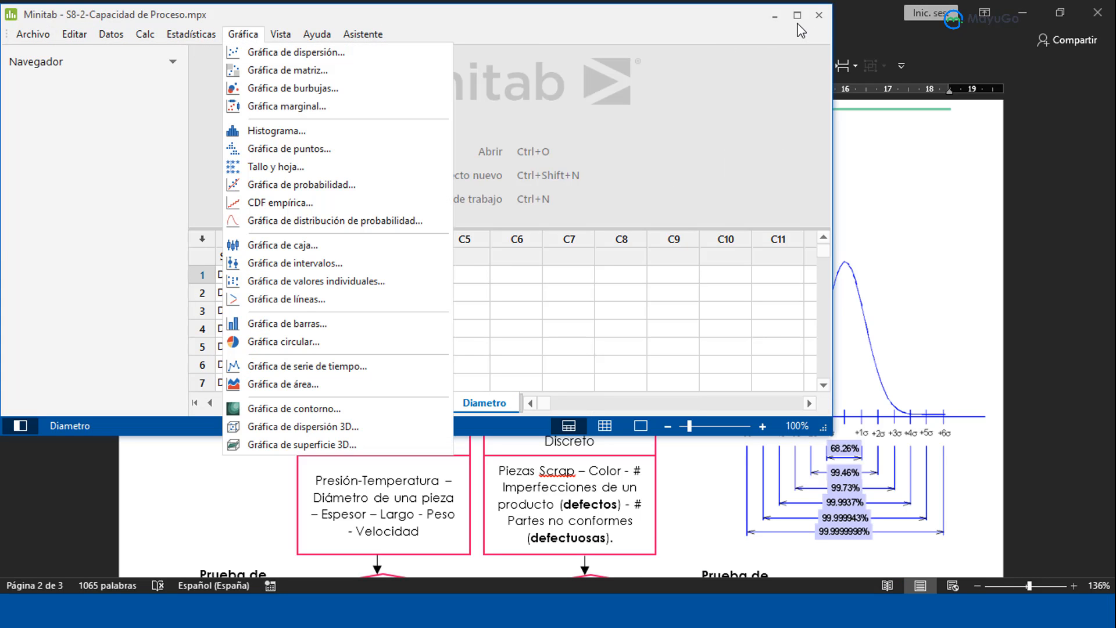
click(799, 27)
click(798, 18)
Step: Run a normal capability analysis on the Diametros column with subgroup size 5, lower specification 73.98 and upper specification 74.01
click(189, 29)
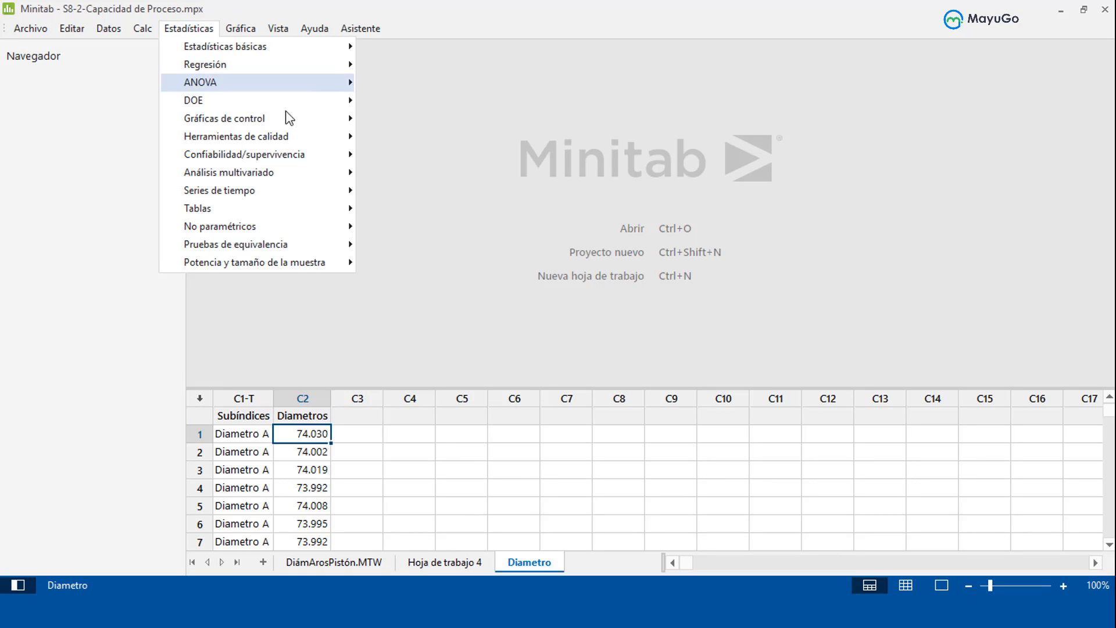
mouse_move(321, 143)
mouse_move(615, 232)
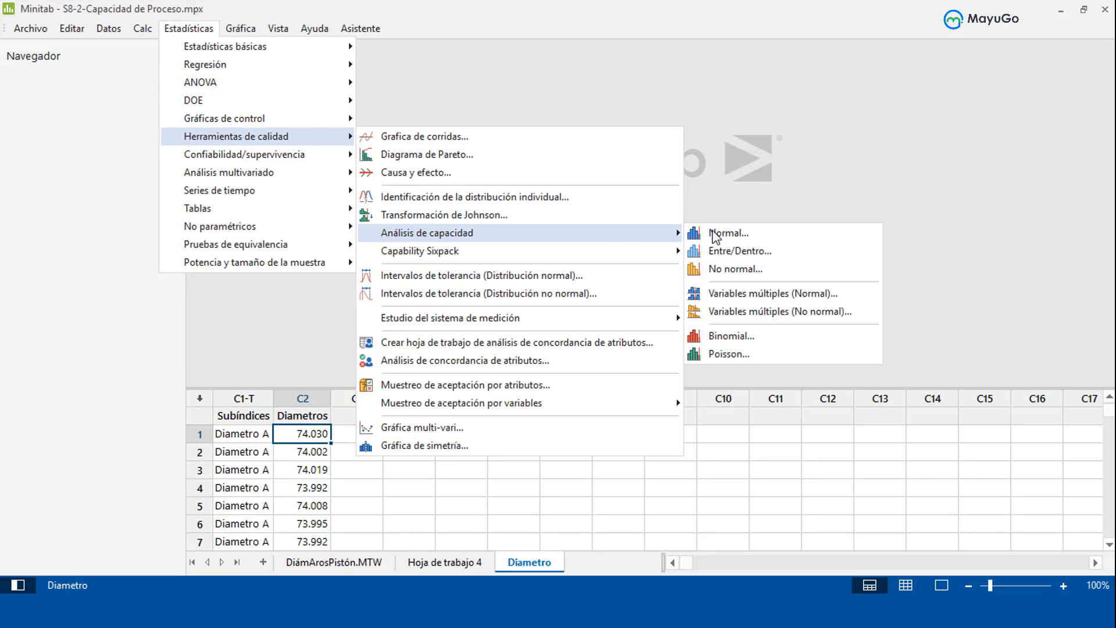
click(723, 231)
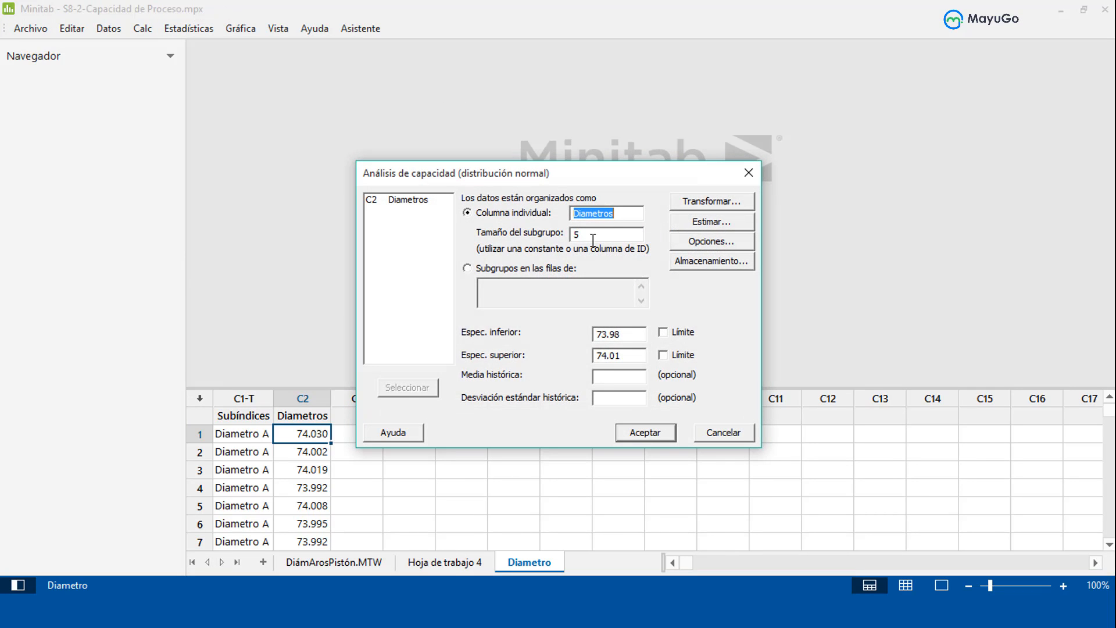
double_click(426, 200)
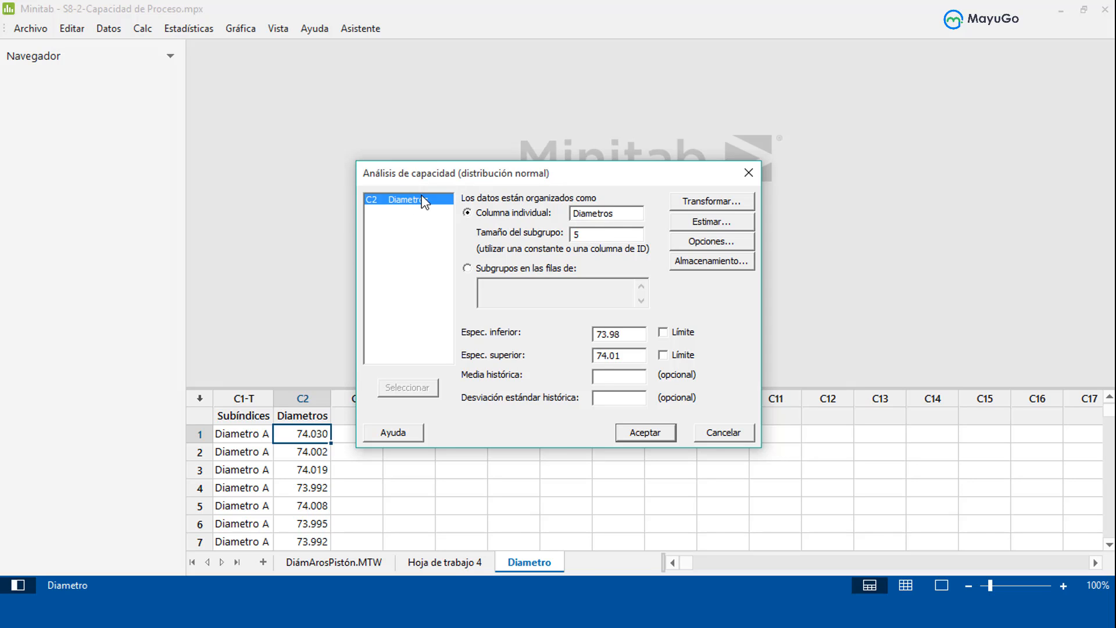
click(622, 334)
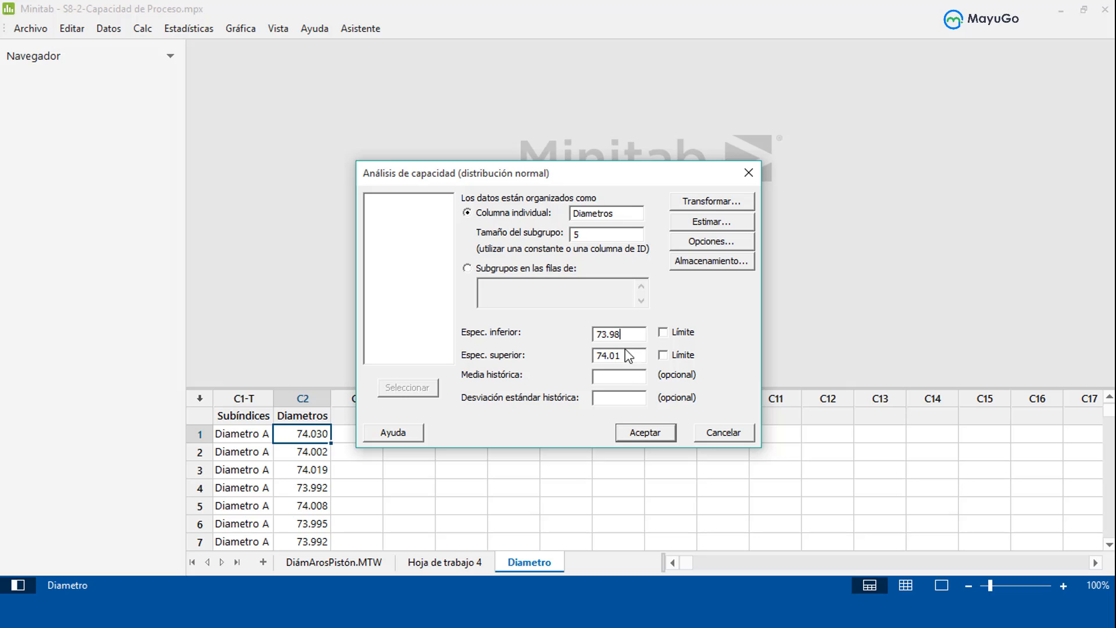
click(713, 242)
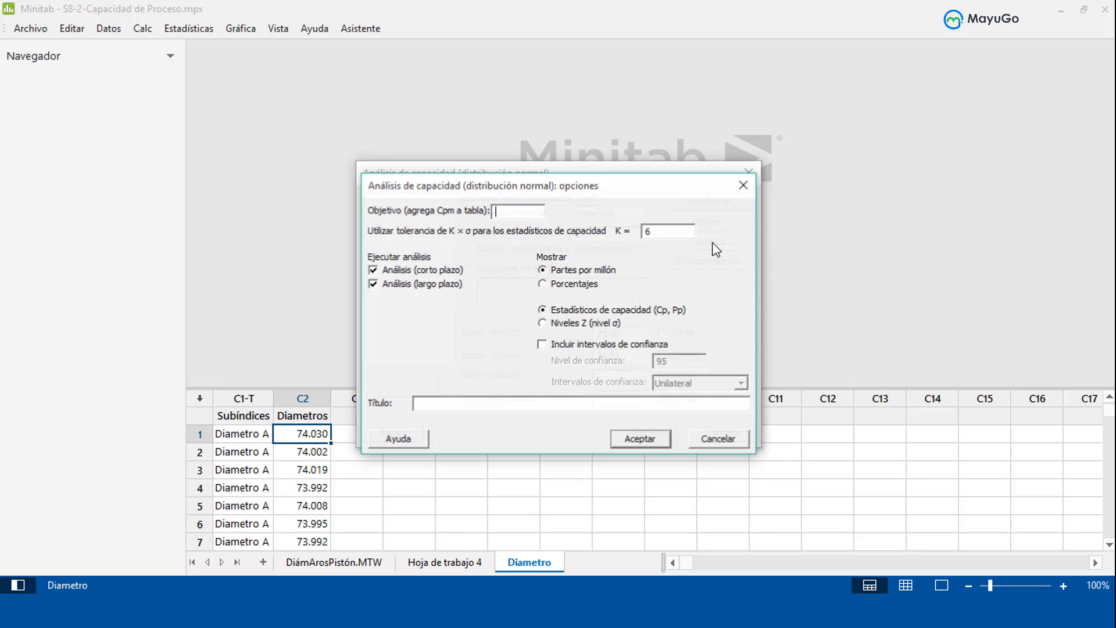
click(642, 437)
click(645, 434)
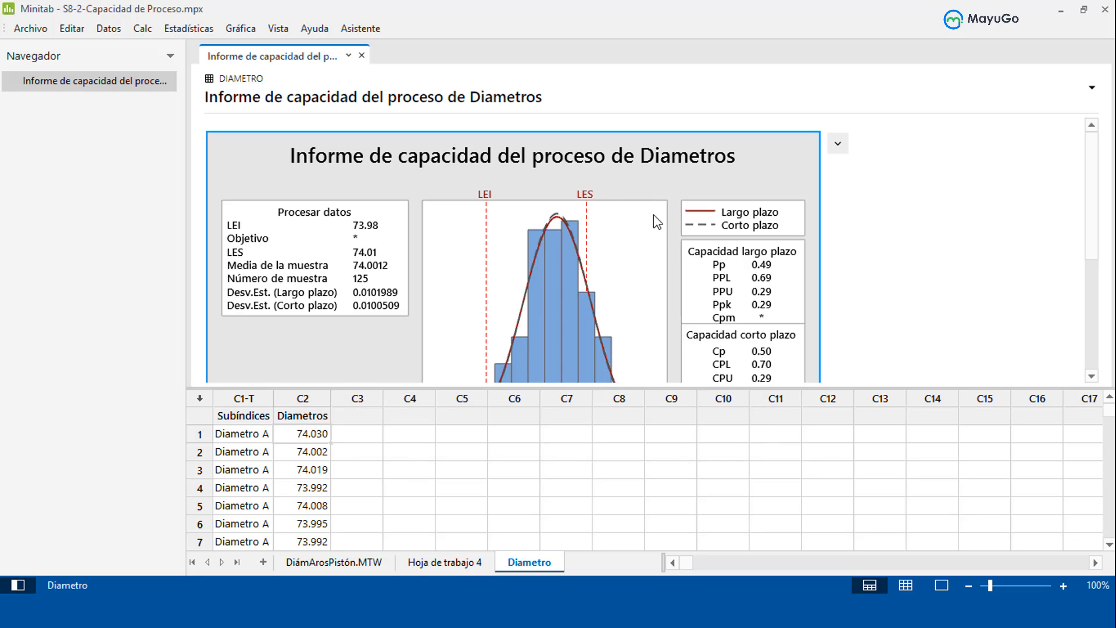
Step: Examine the histogram, specification limits and short- and long-term capability indices in the enlarged Diametros report, and close the enlarged view
double_click(654, 215)
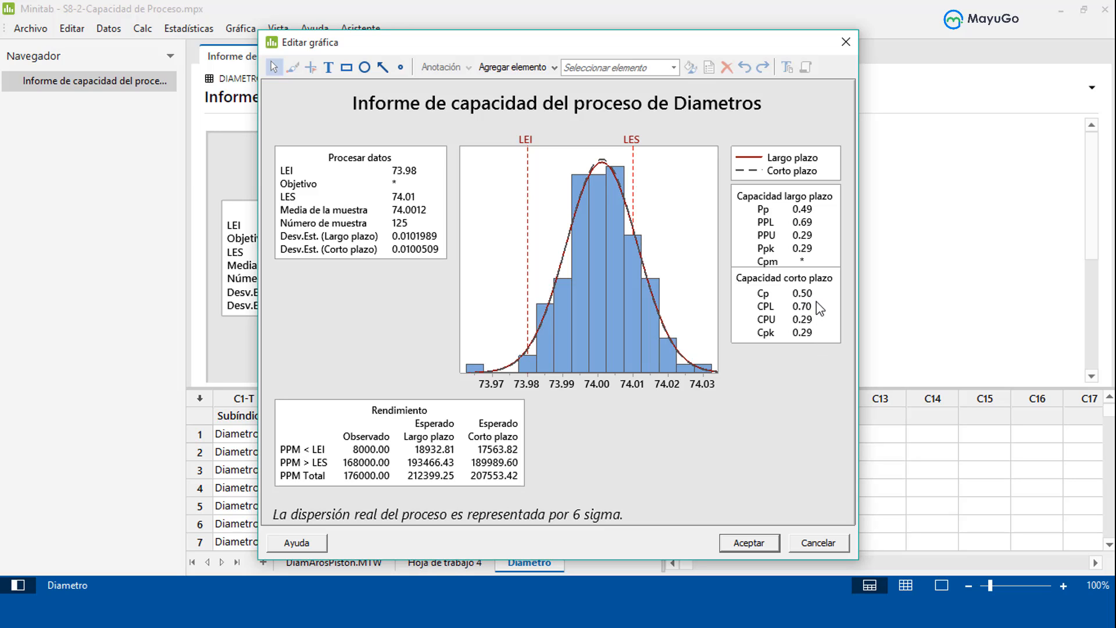
click(814, 338)
click(808, 361)
click(285, 546)
scroll(633, 234, down, 15)
scroll(816, 350, up, 3)
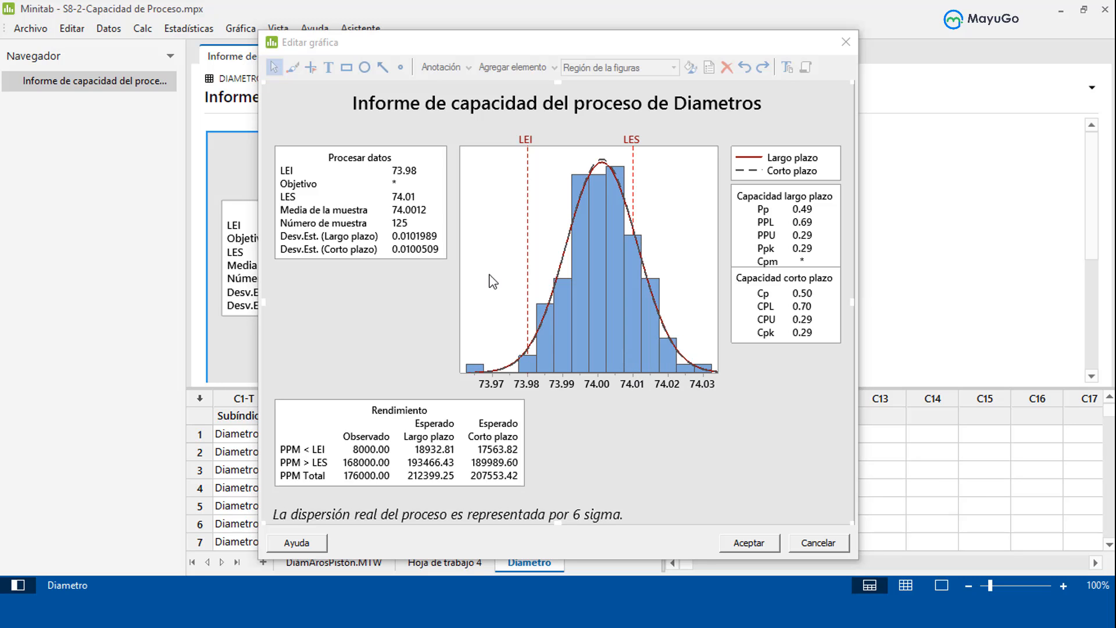
click(847, 42)
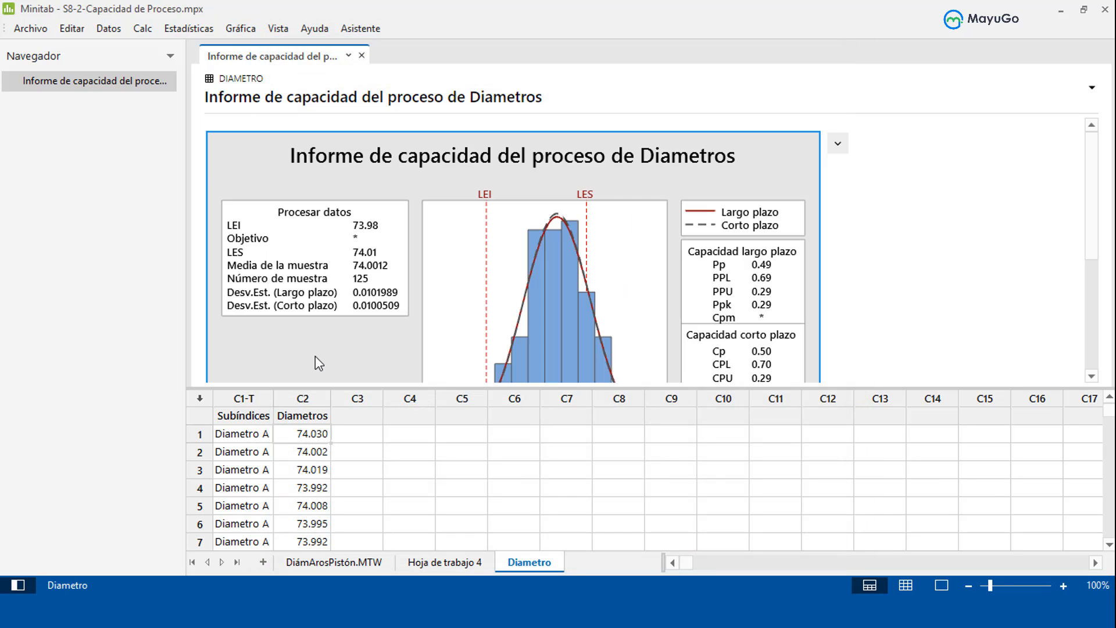
Step: Close the Diametros report and look through the D2, D1, D.4 and D.1 data columns in Hoja de trabajo 4
click(426, 562)
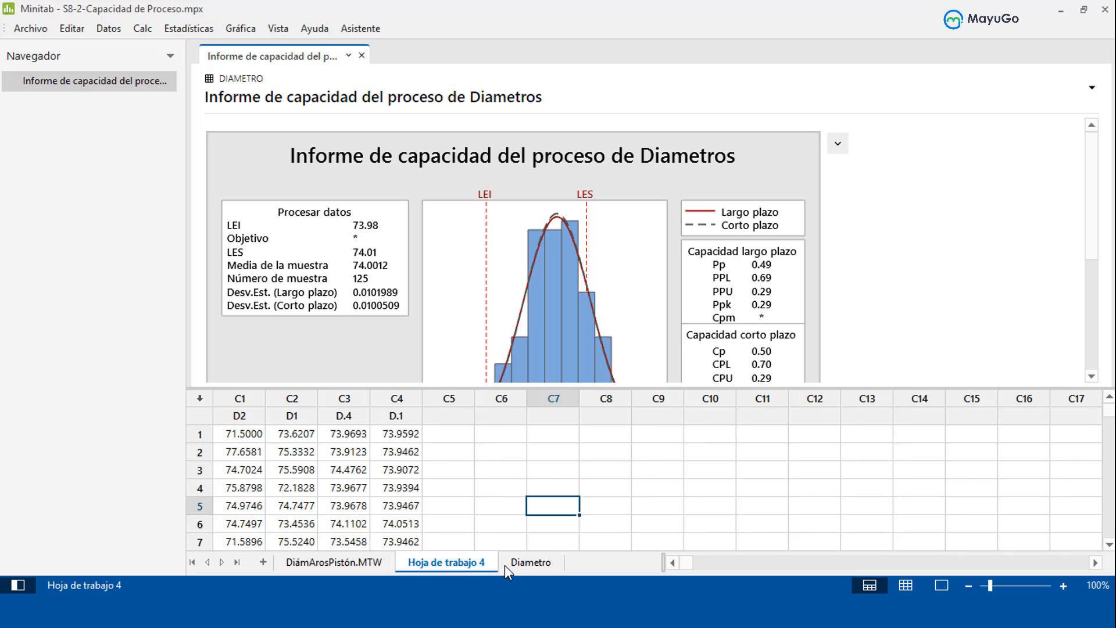
drag(241, 407, 317, 414)
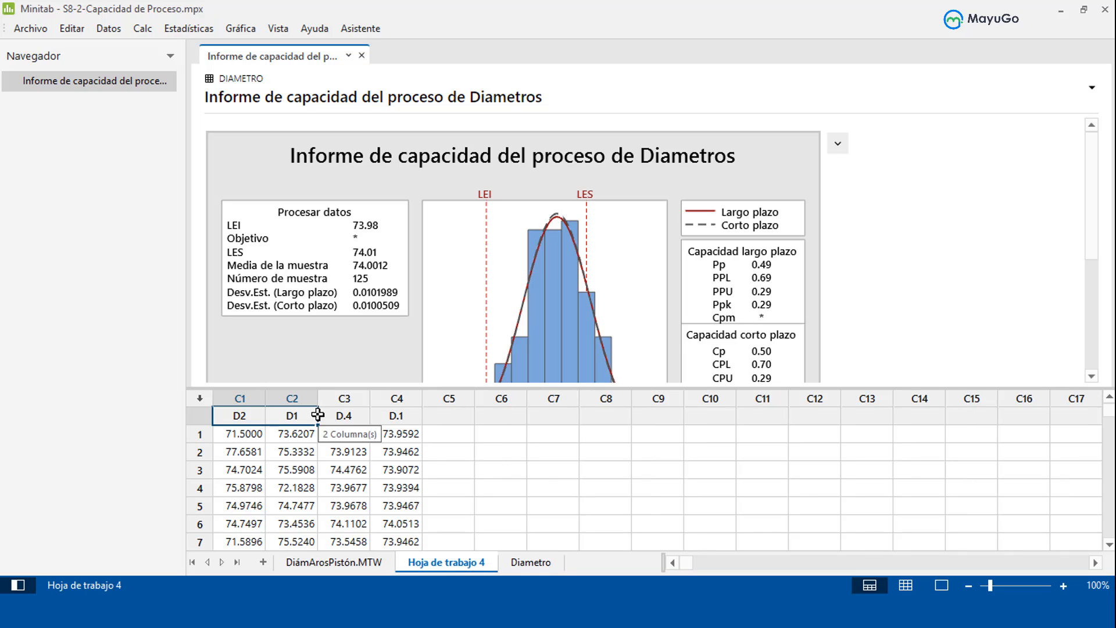
click(361, 56)
click(254, 418)
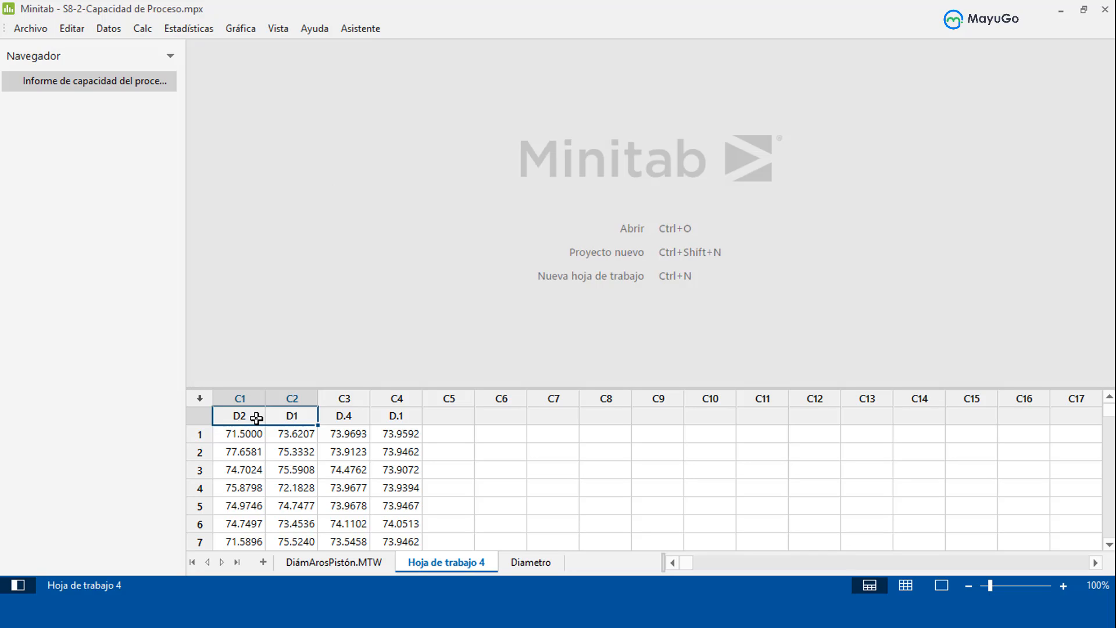
click(233, 420)
click(292, 417)
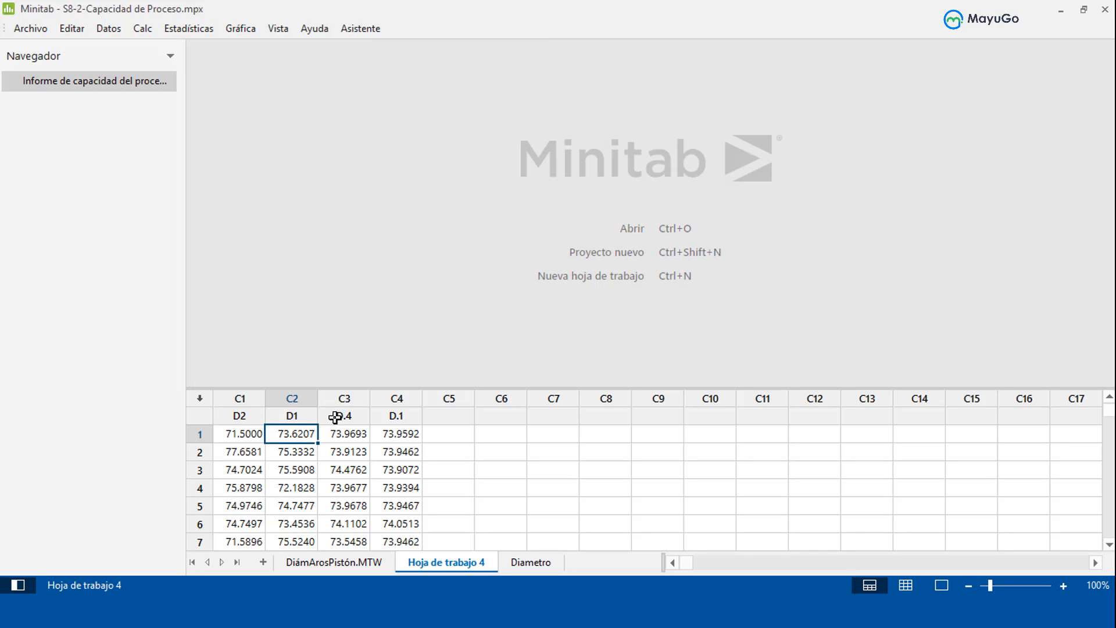
click(343, 416)
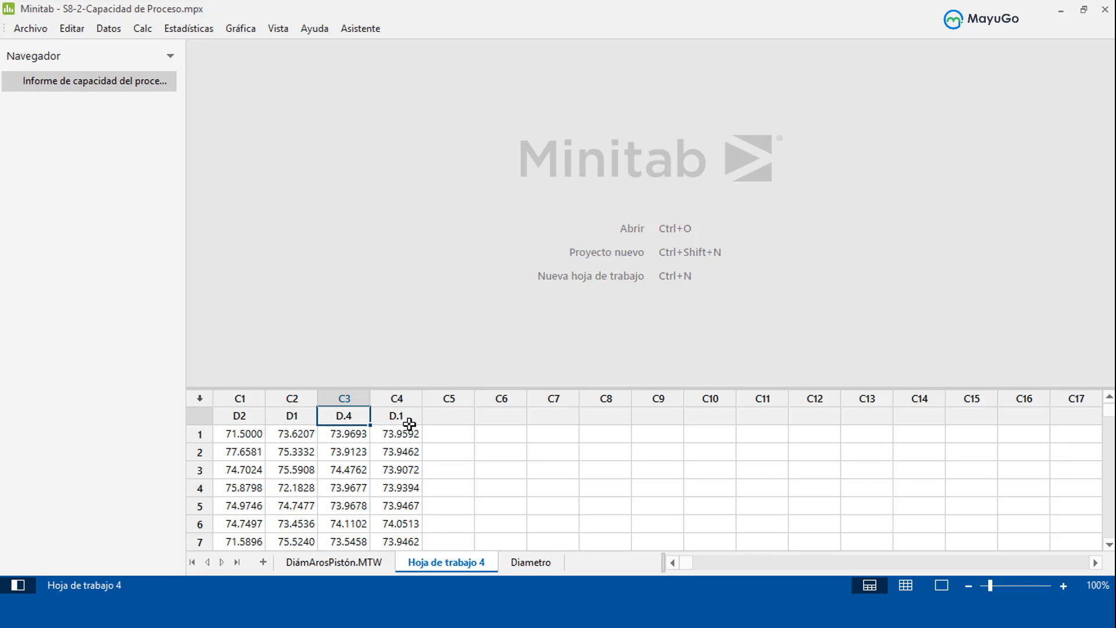
scroll(410, 420, down, 7)
scroll(405, 410, down, 9)
scroll(406, 412, up, 16)
Step: Create a normal Capability Sixpack report for column D2 with subgroup size 5 and specification limits 73 and 75
click(188, 31)
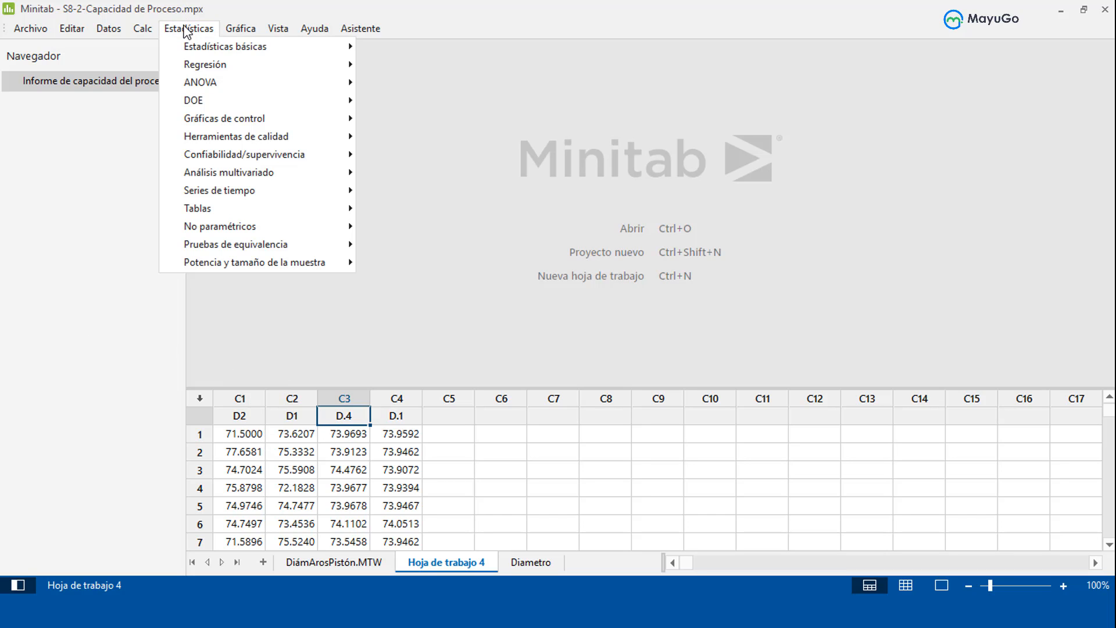
mouse_move(333, 140)
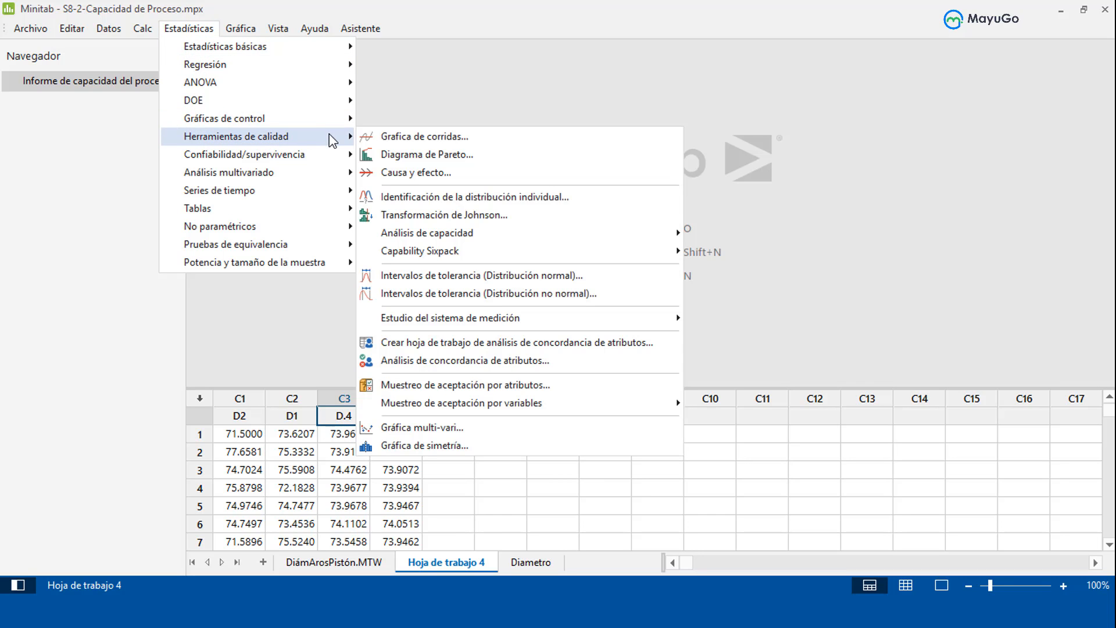
mouse_move(561, 254)
click(695, 251)
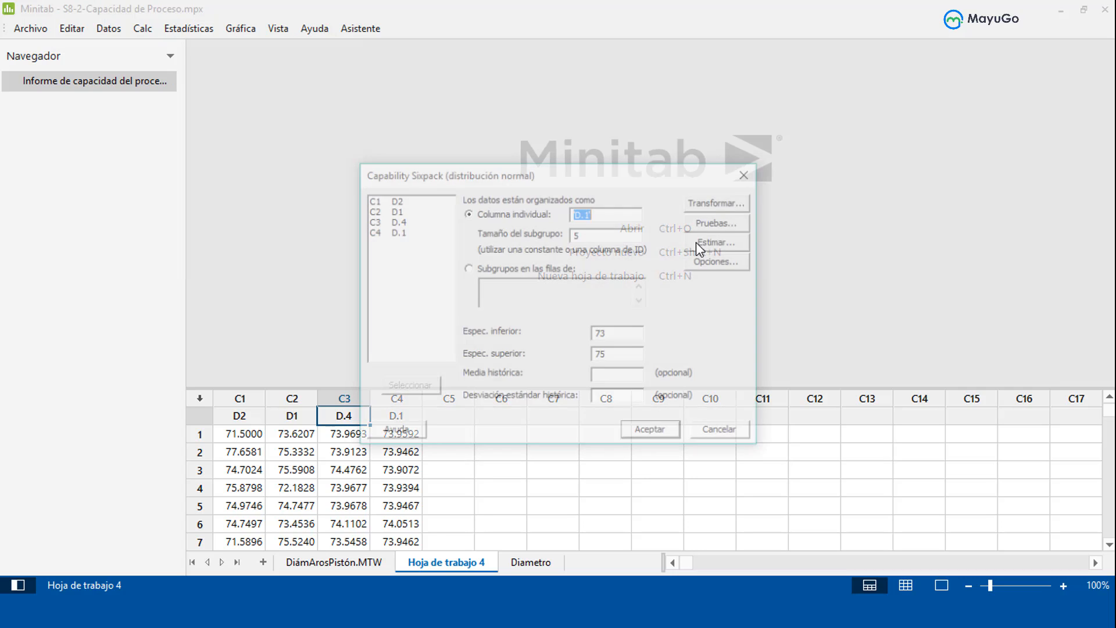
double_click(399, 200)
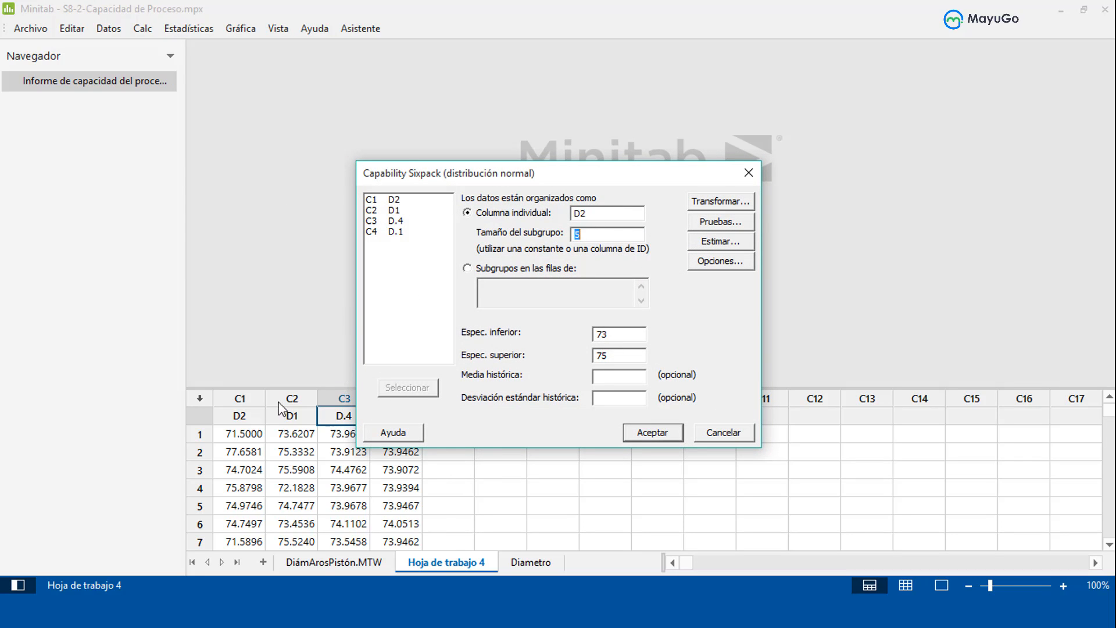
key(BackSpace)
click(721, 241)
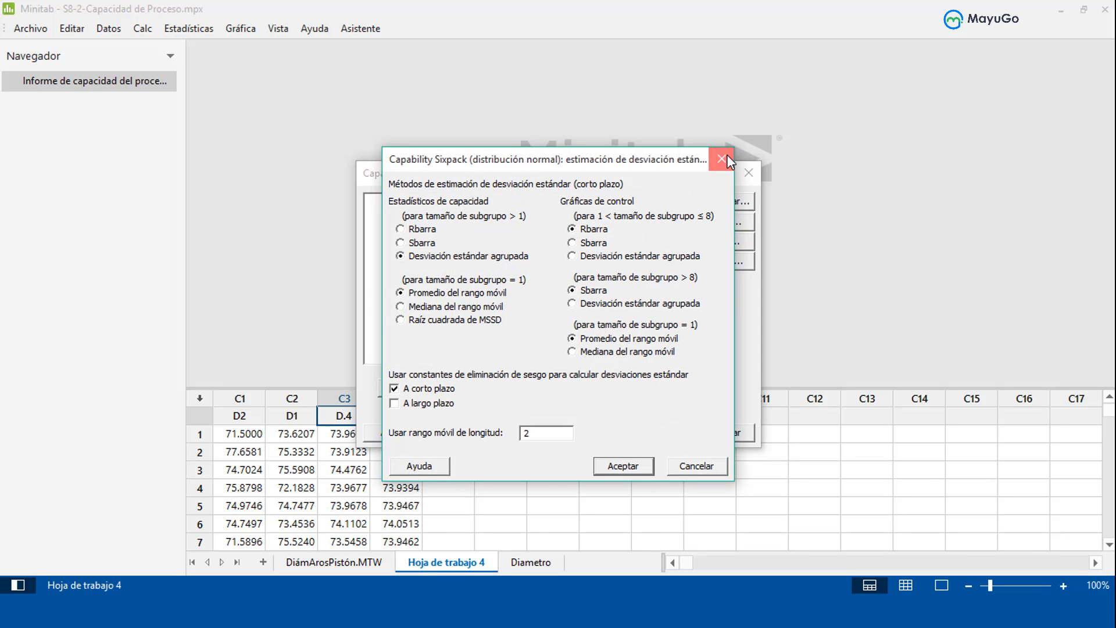
click(722, 159)
click(741, 262)
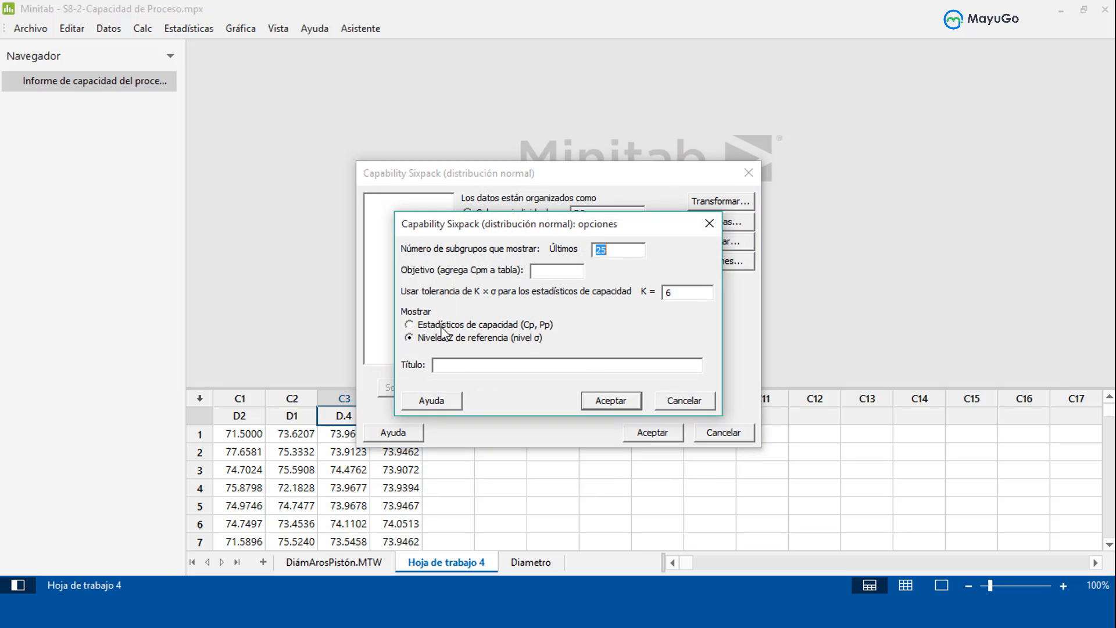
click(605, 409)
click(653, 432)
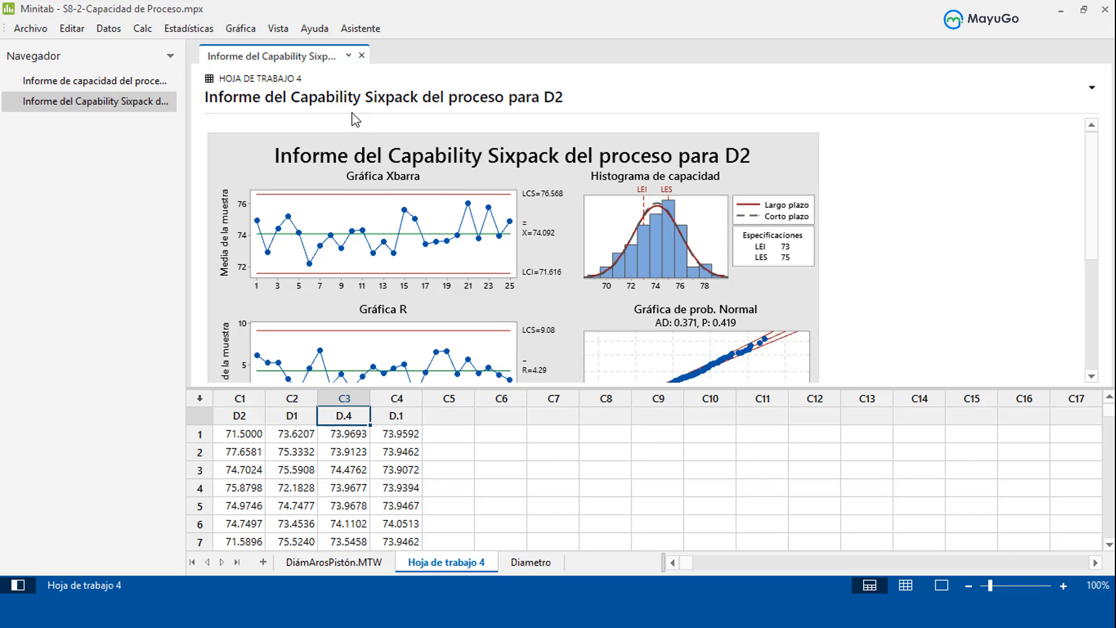
Step: Create the same normal Capability Sixpack report for column D1, with subgroup size 5 and specification limits 73 and 75
key(ctrl+e)
double_click(395, 211)
click(603, 233)
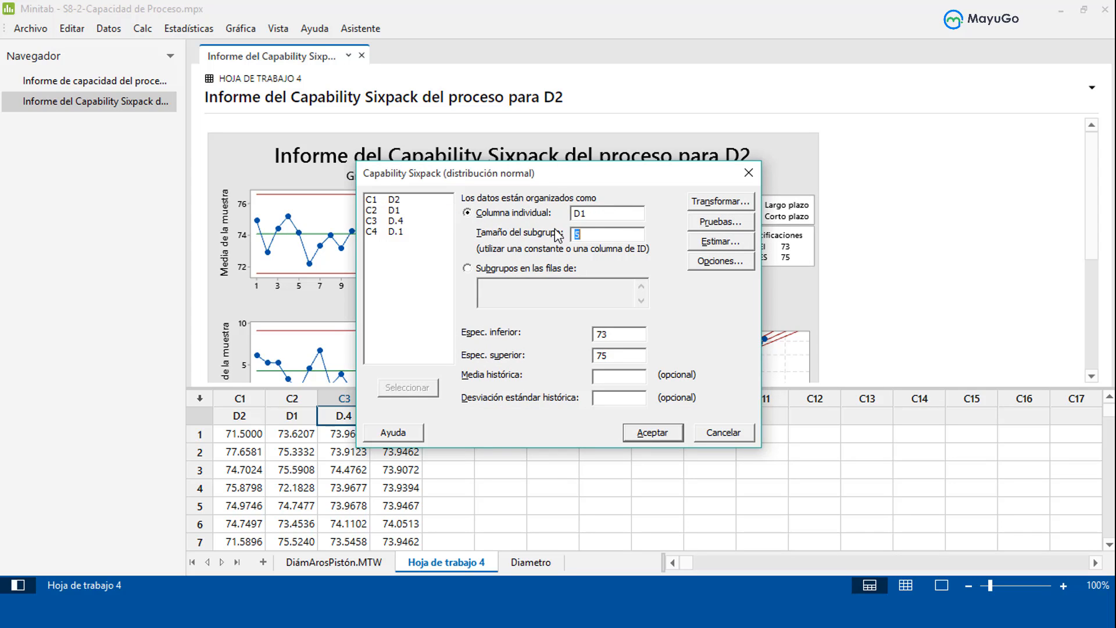
click(651, 432)
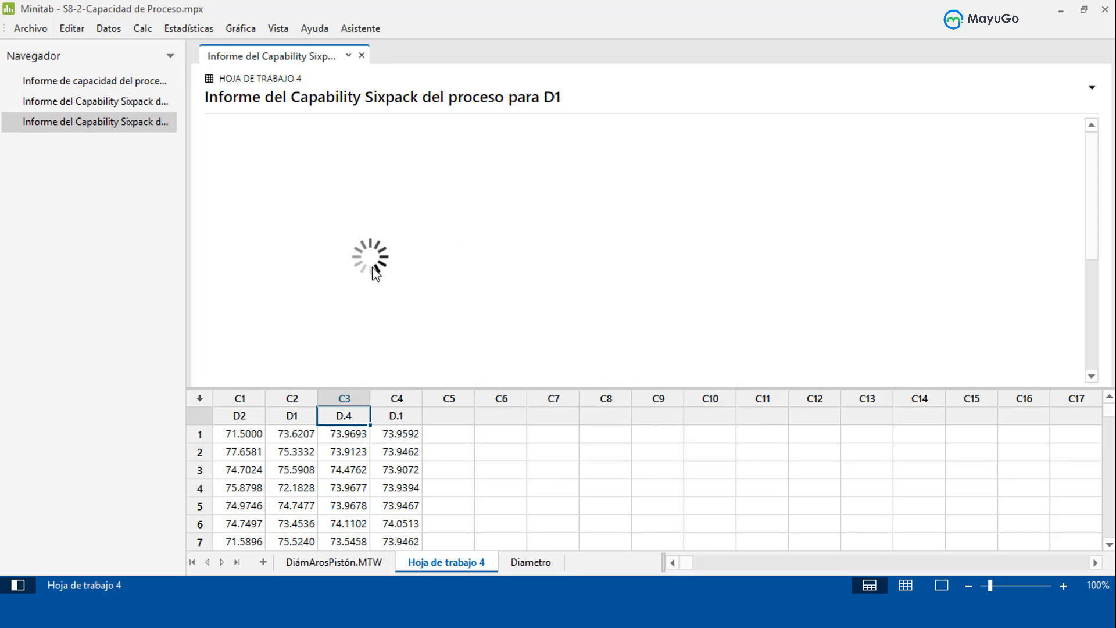
Step: Open the D2 Capability Sixpack report in split view beside the D1 report, and enlarge both reports side by side
right_click(174, 99)
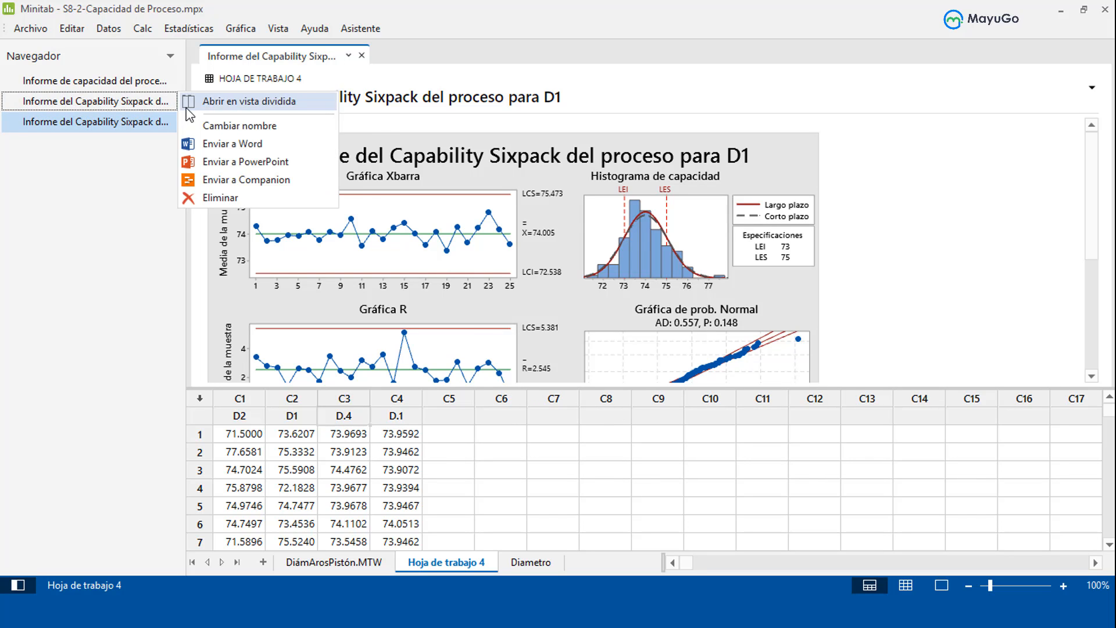
click(239, 102)
double_click(971, 201)
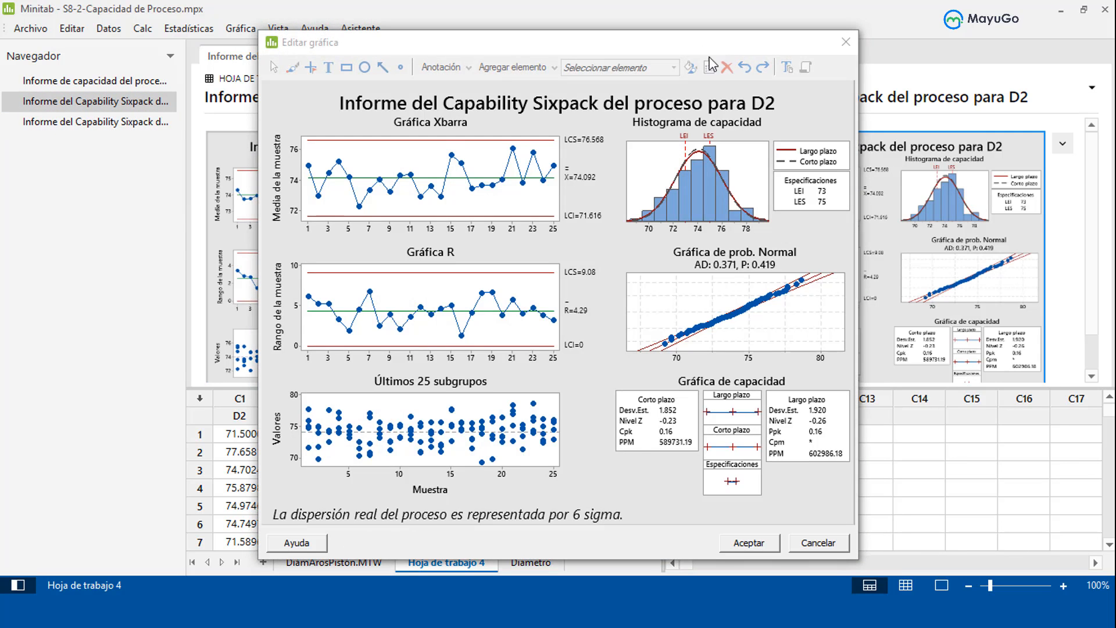
drag(698, 45, 441, 28)
drag(685, 49, 949, 32)
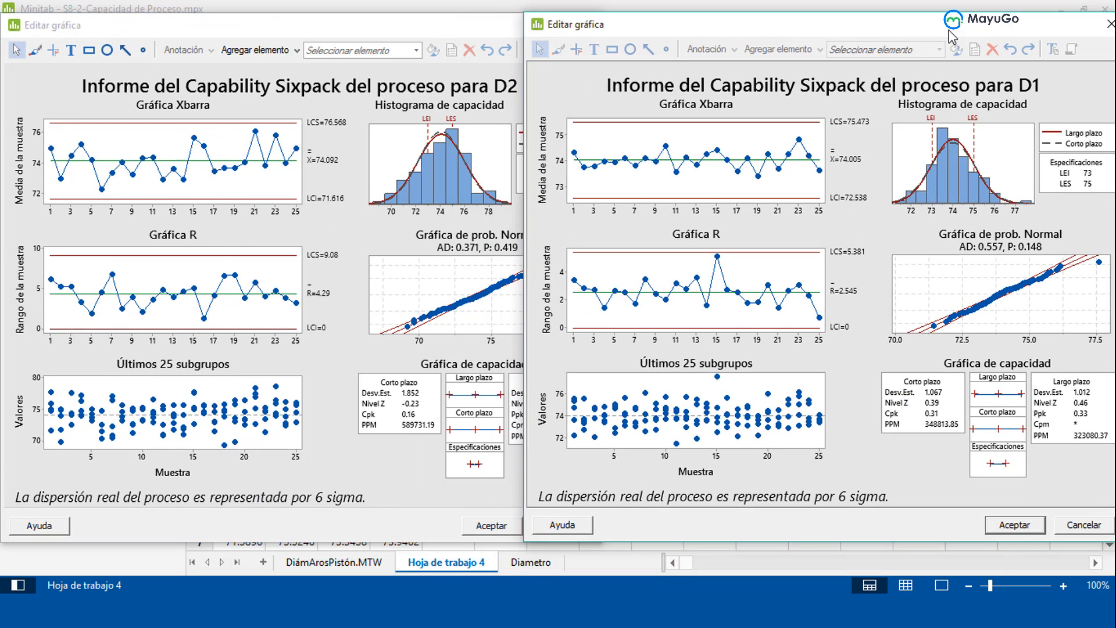
Step: Resize the enlarged D2 and D1 reports to fit next to each other, and compare their histograms and capability indices
click(412, 462)
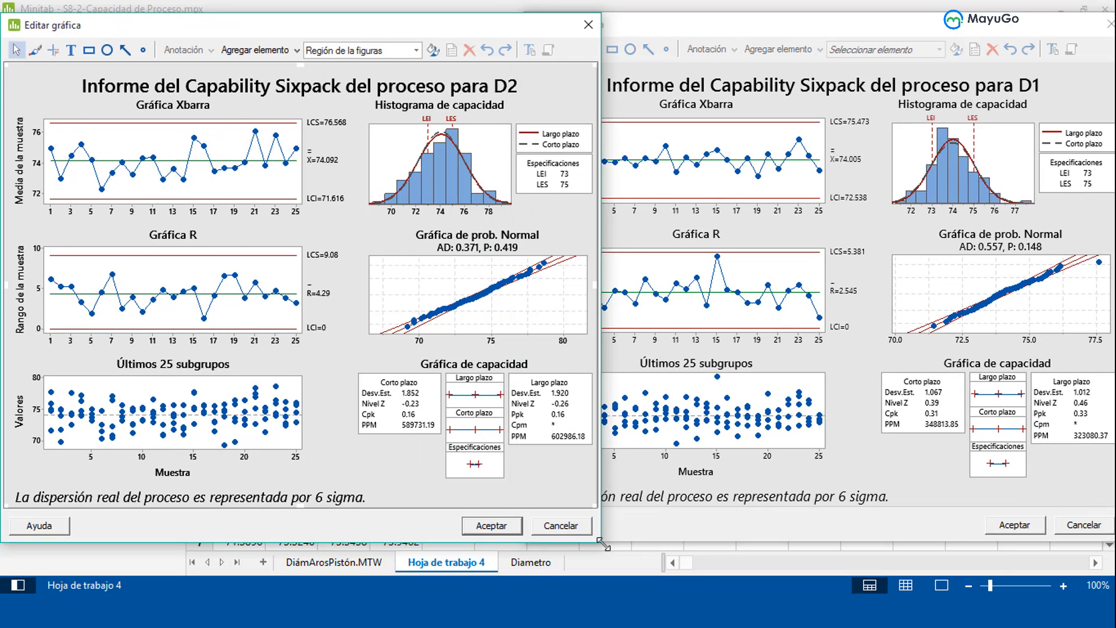
drag(603, 544, 544, 500)
click(532, 539)
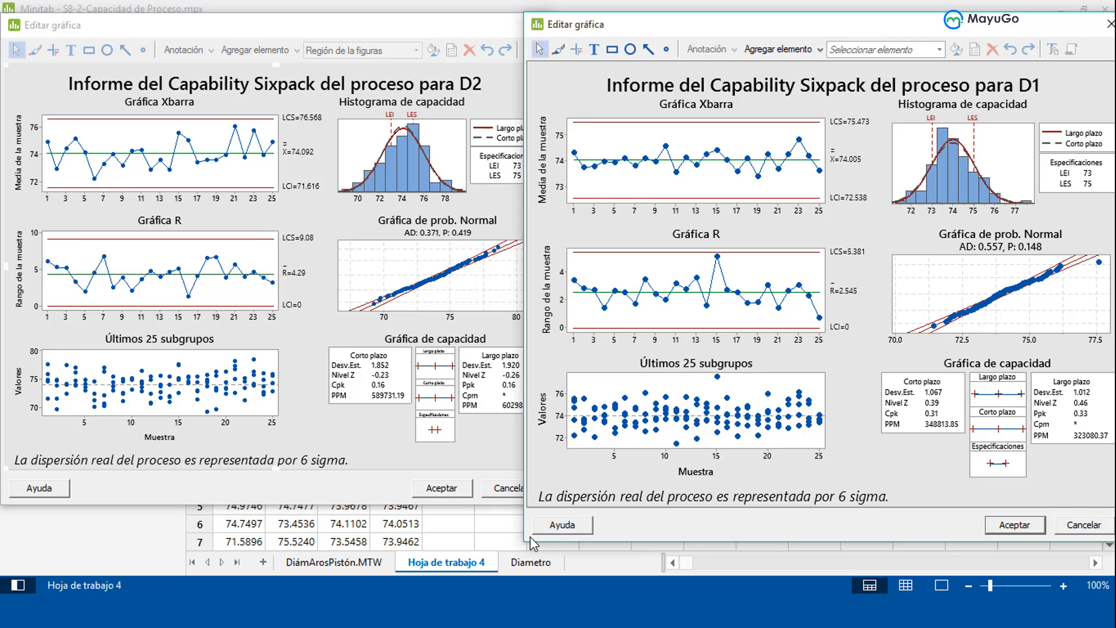
drag(529, 541, 564, 511)
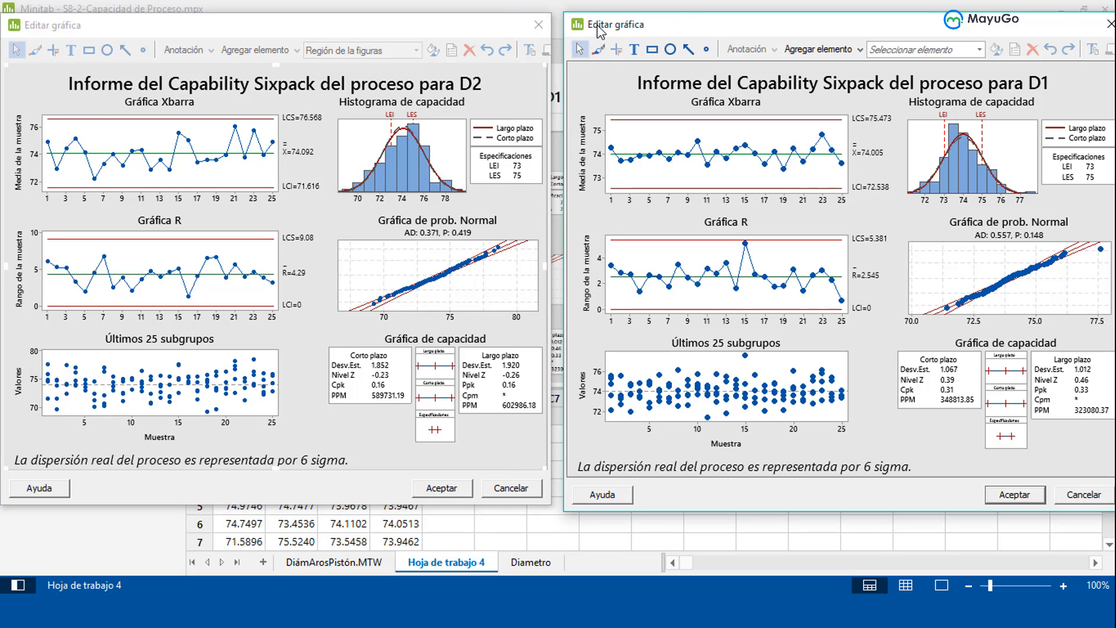
drag(590, 28, 581, 30)
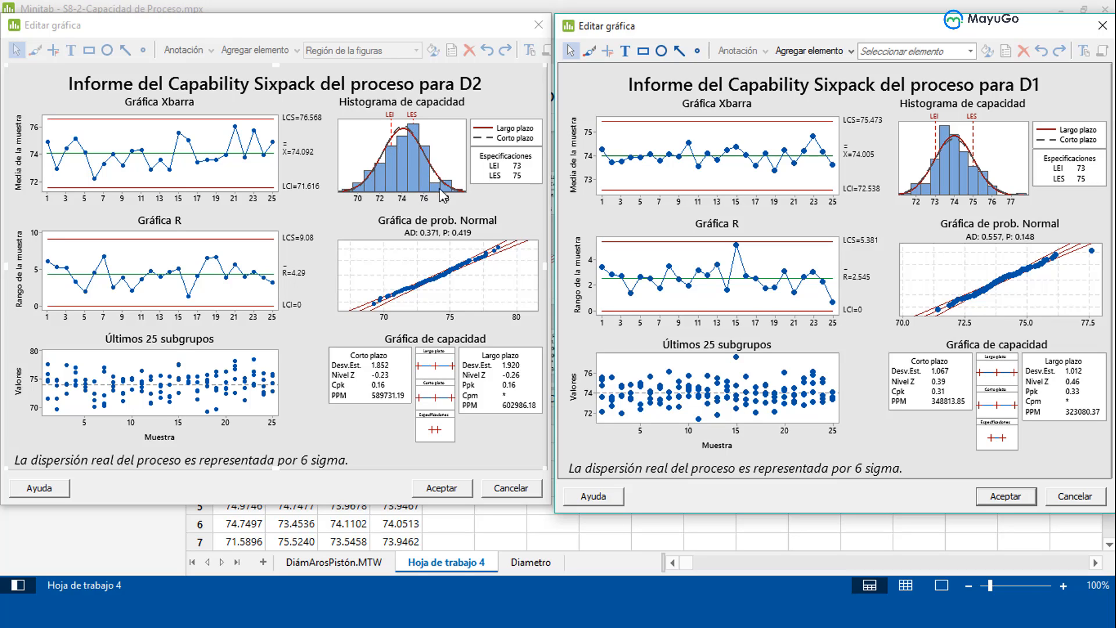
click(424, 150)
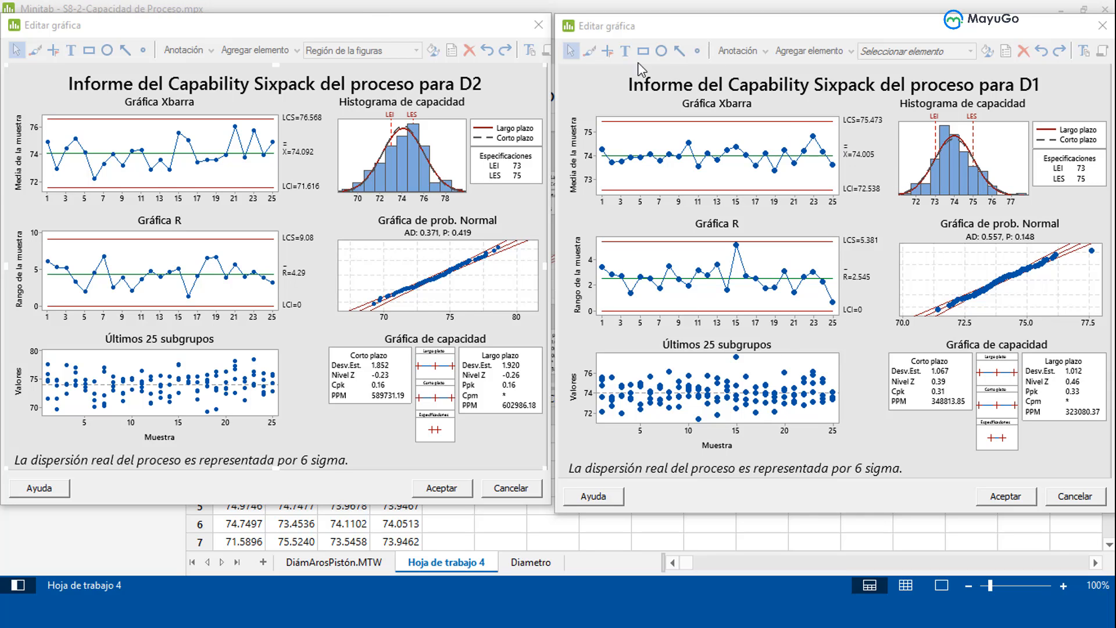
Step: Close the enlarged D2 report and create a normal Capability Sixpack for column D.4 with subgroup size 5 and specification limits 73 and 75
click(536, 25)
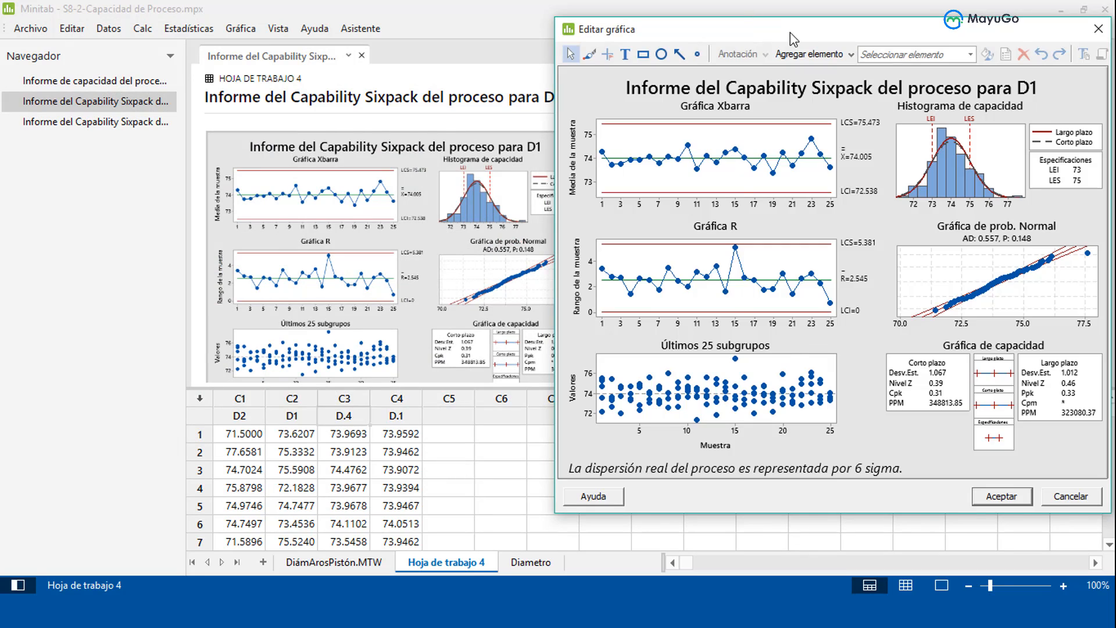
drag(792, 35, 235, 64)
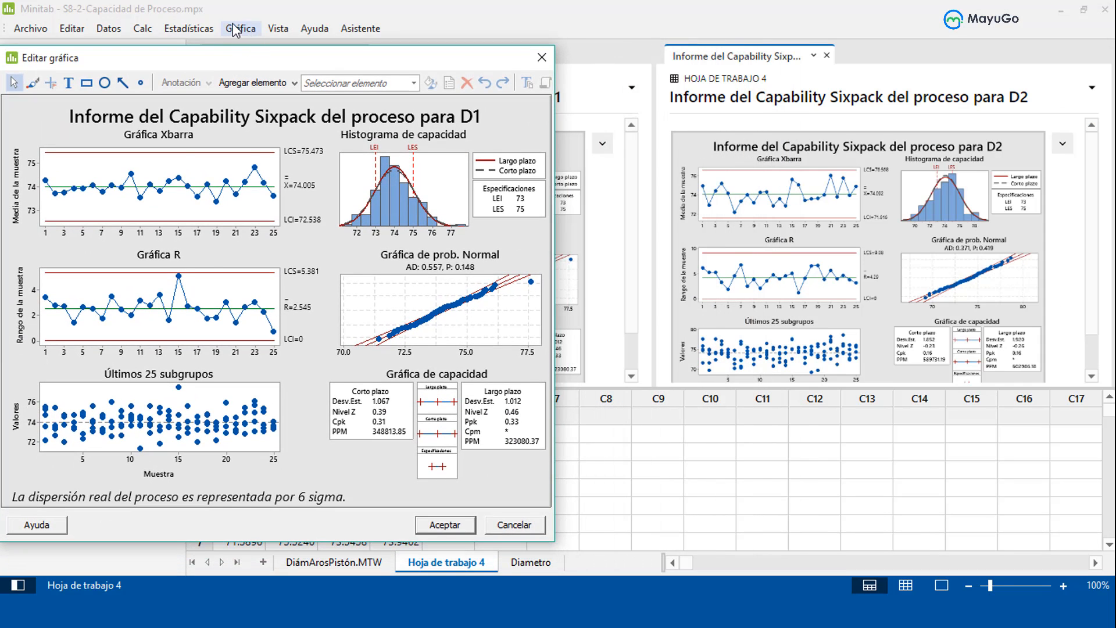
click(187, 29)
mouse_move(288, 138)
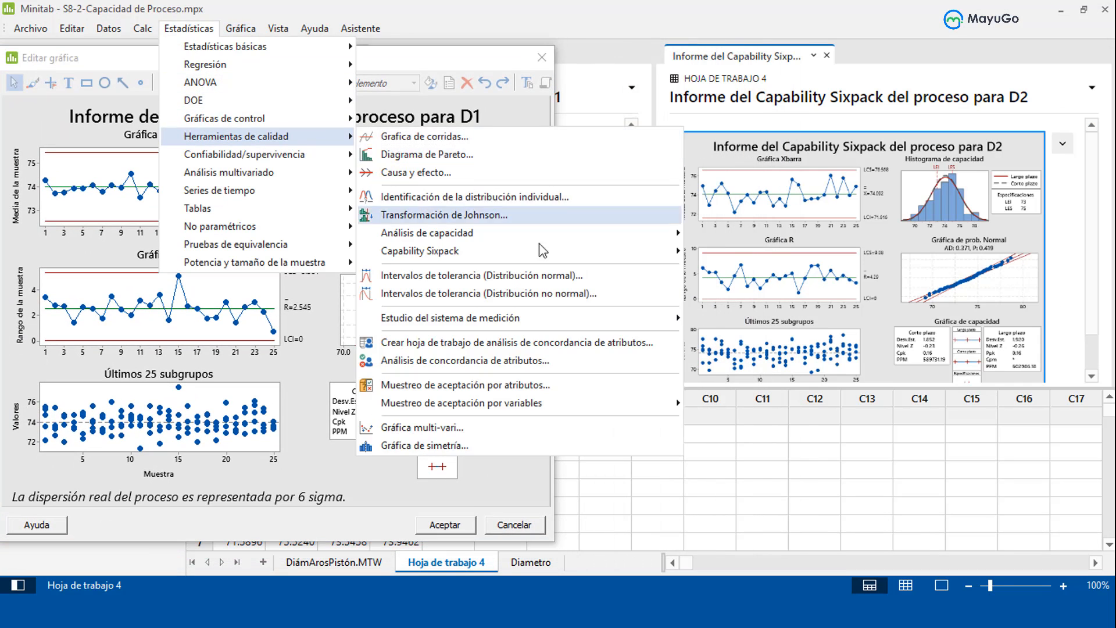
mouse_move(581, 253)
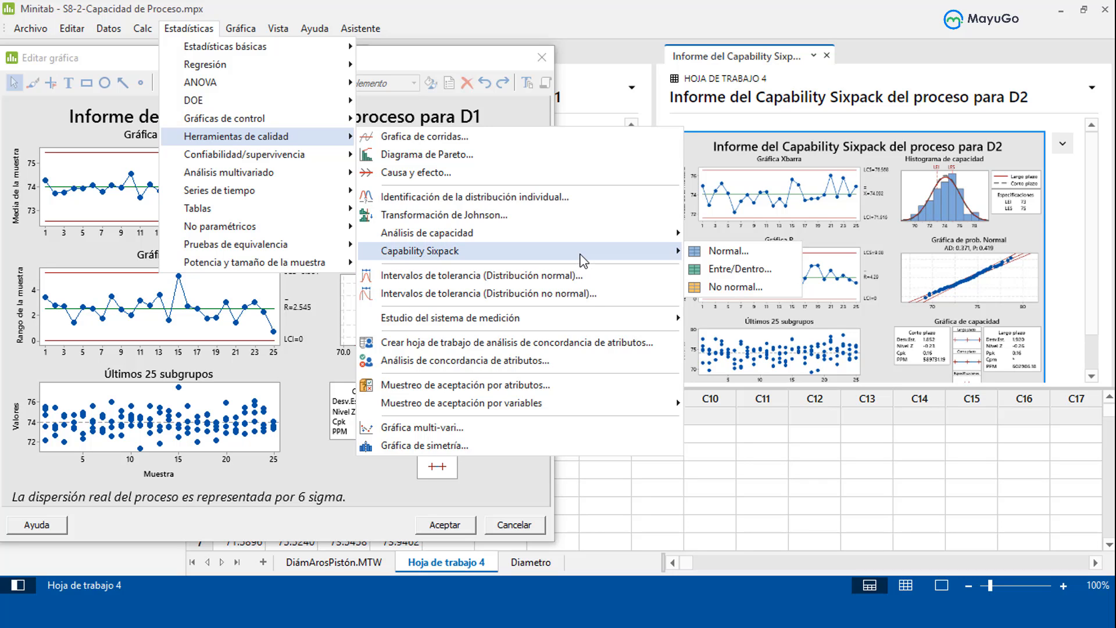
click(715, 254)
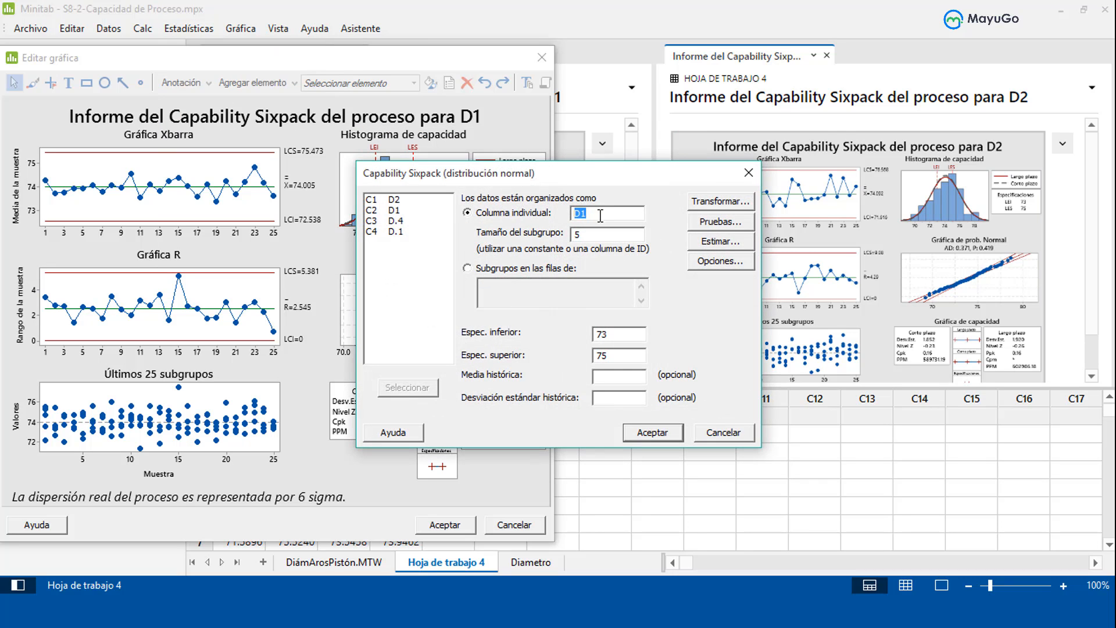
double_click(417, 220)
click(652, 432)
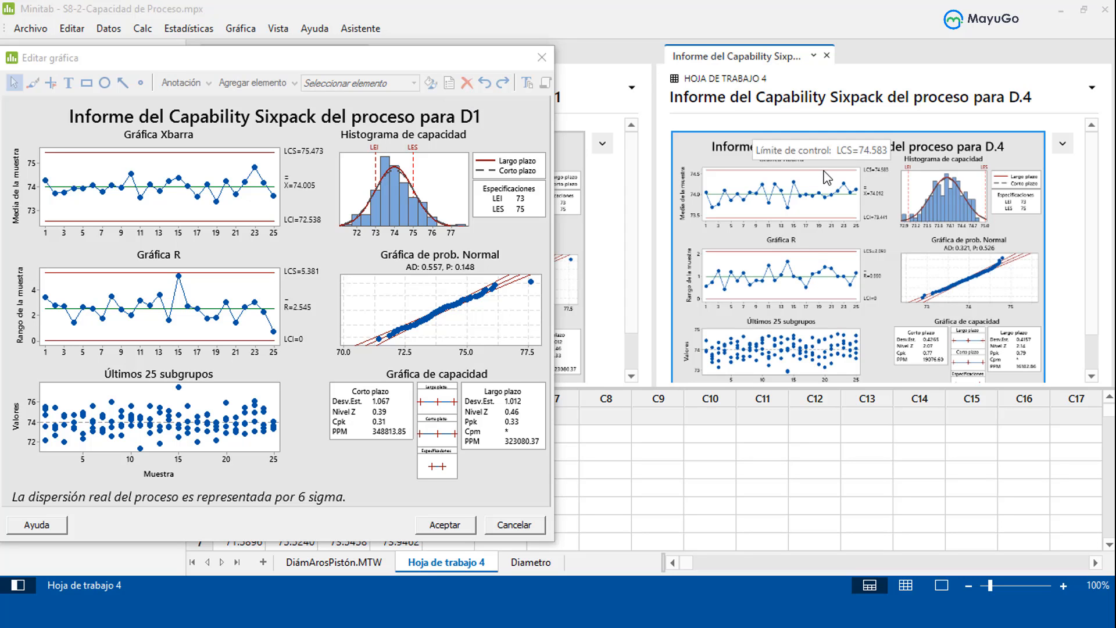
Step: Enlarge the D.4 report beside the D1 report to compare their histograms and capability indices, and close the enlarged D1 report
double_click(812, 177)
drag(504, 55, 790, 54)
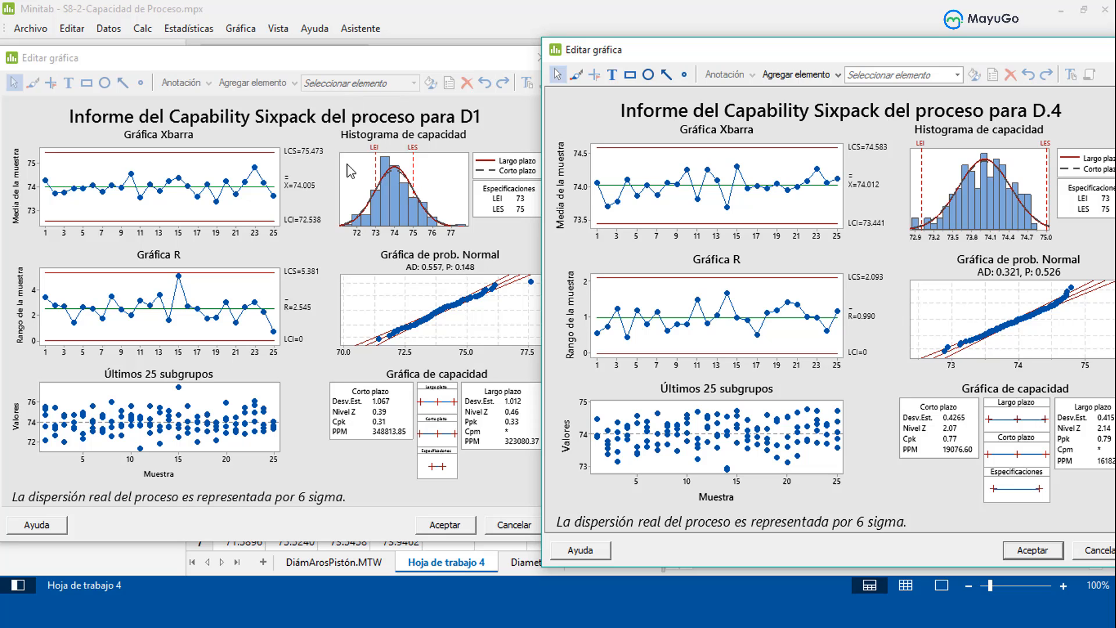
click(480, 61)
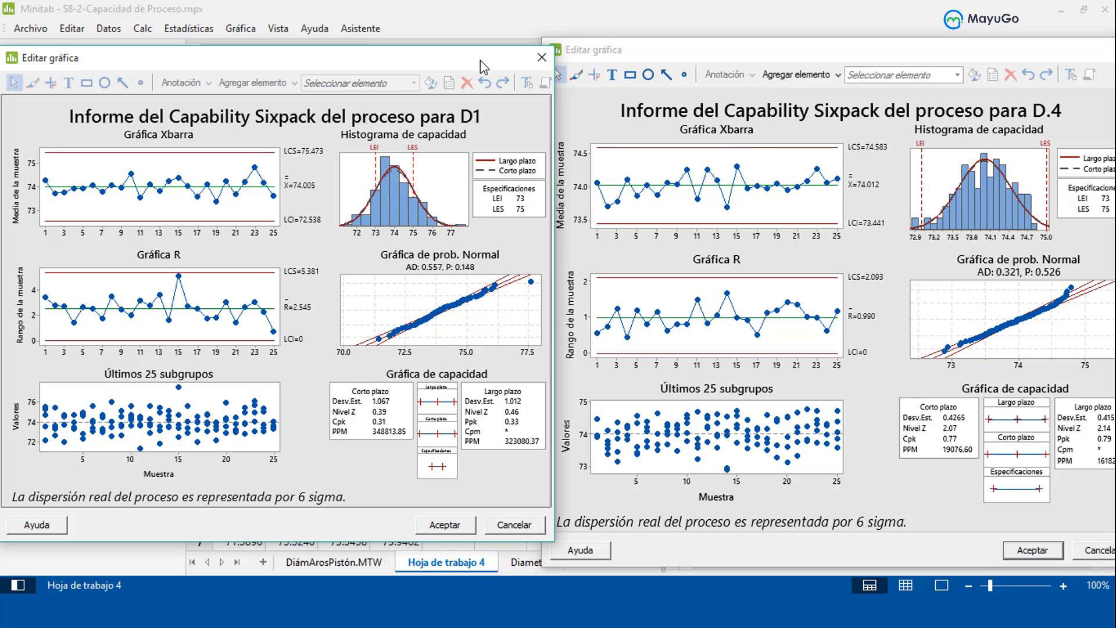
click(539, 57)
drag(615, 55, 72, 58)
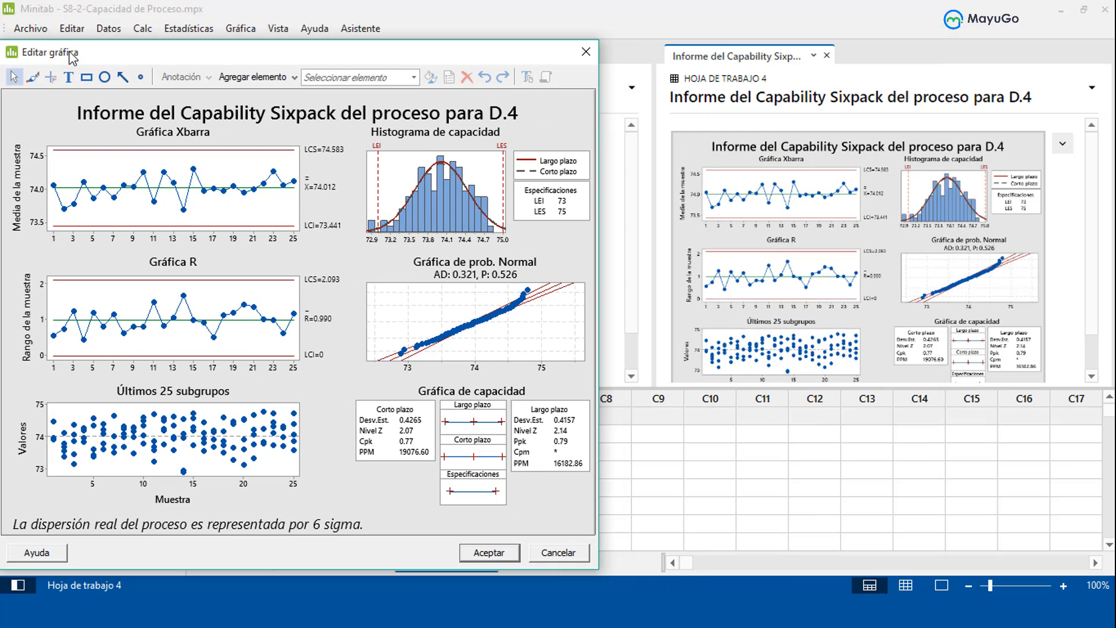
click(185, 29)
mouse_move(307, 139)
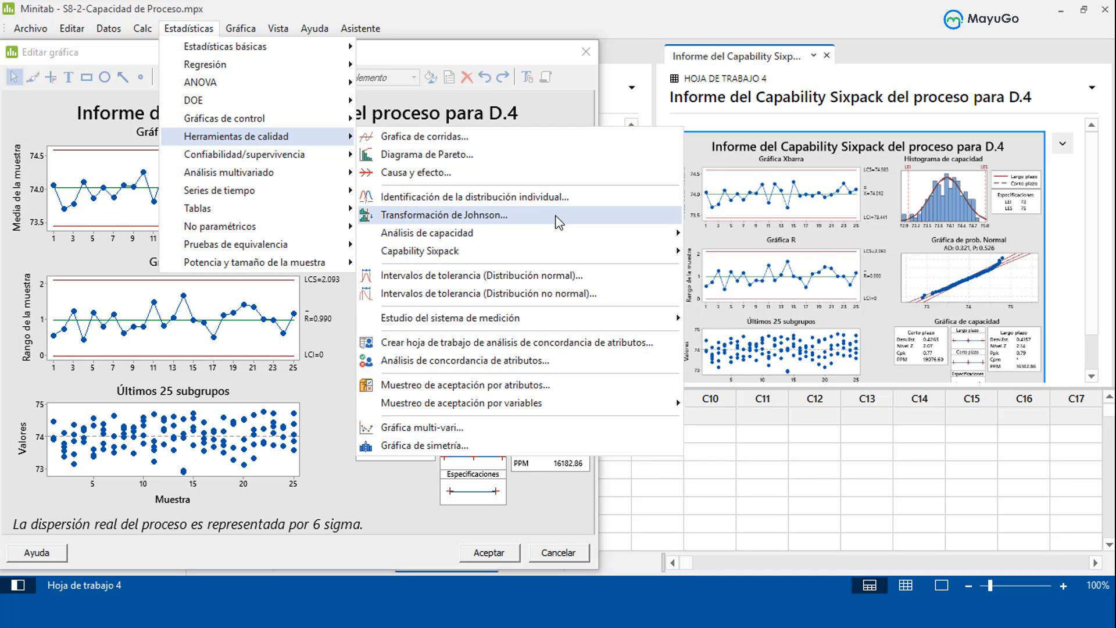
mouse_move(575, 253)
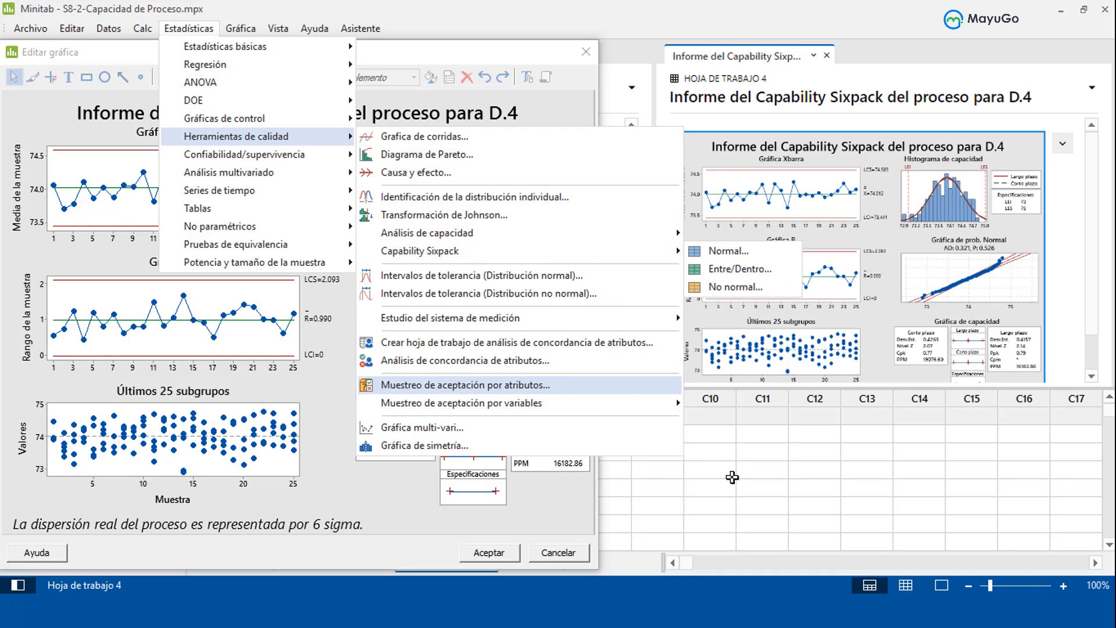
click(727, 472)
Step: Close the enlarged D.4 report and refill column C4 with 125 random normal values, using mean 74 and standard deviation .3
click(586, 52)
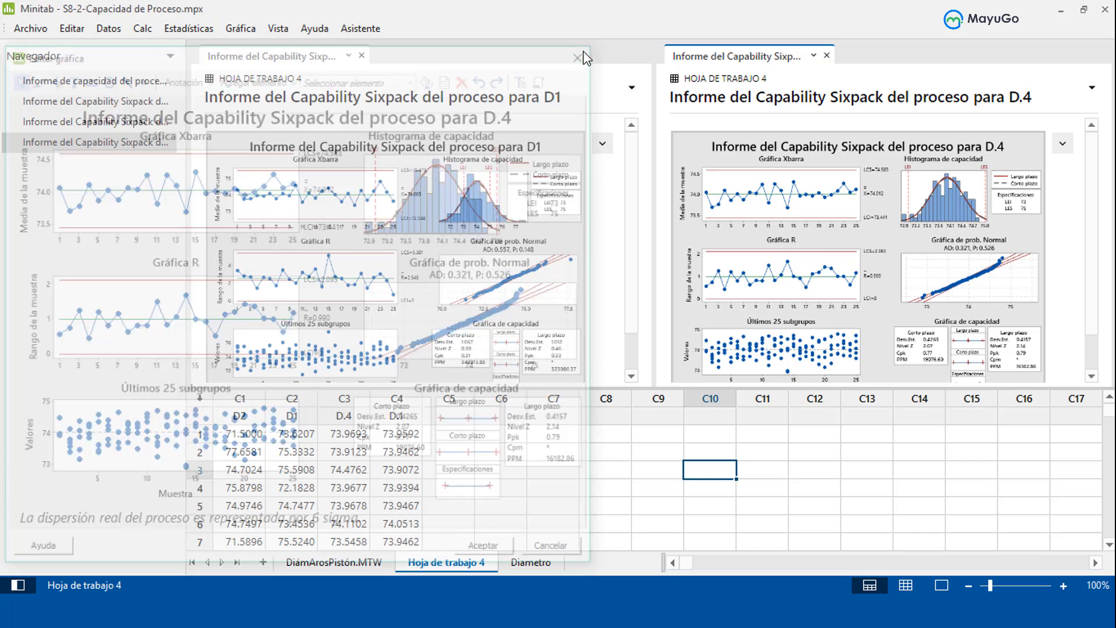
click(401, 418)
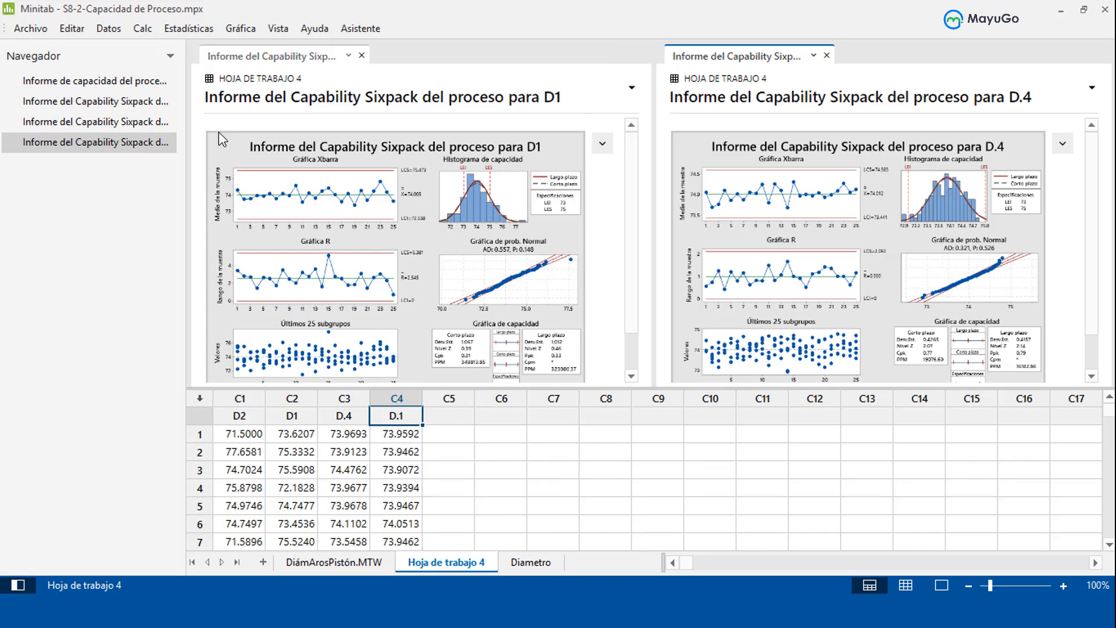
click(174, 29)
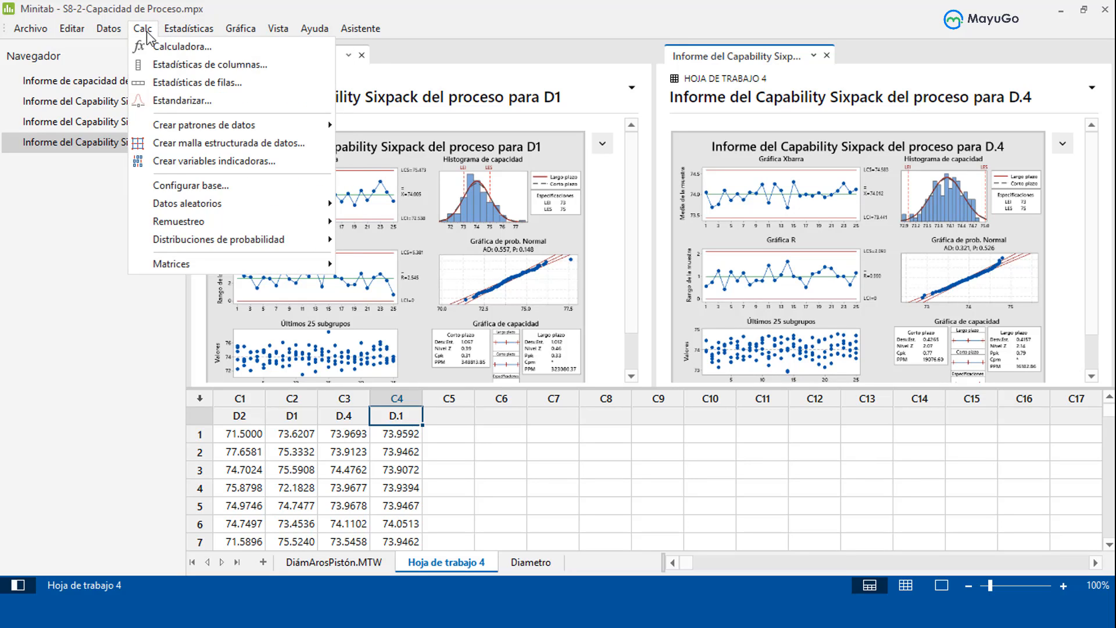
mouse_move(108, 27)
mouse_move(145, 27)
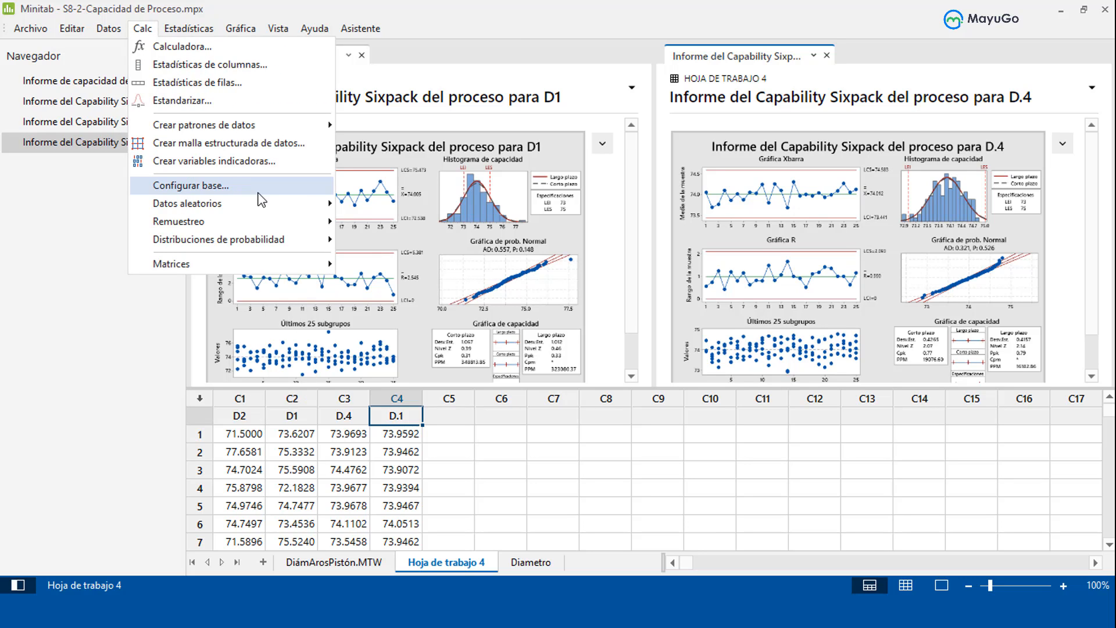
mouse_move(288, 204)
click(427, 53)
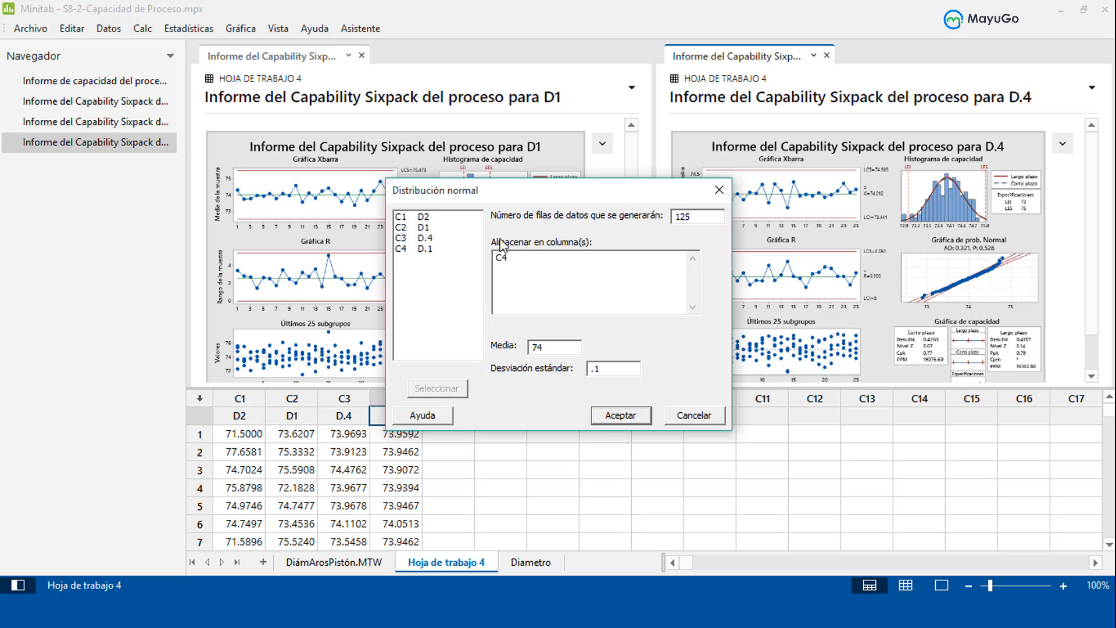
click(620, 370)
key(BackSpace)
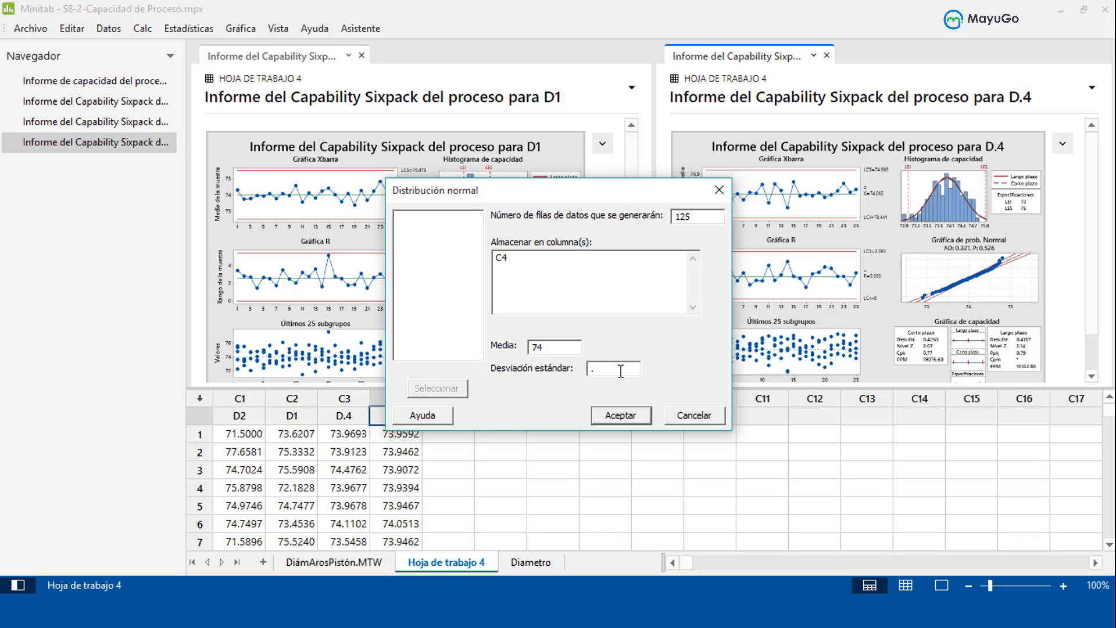
text(3)
click(633, 414)
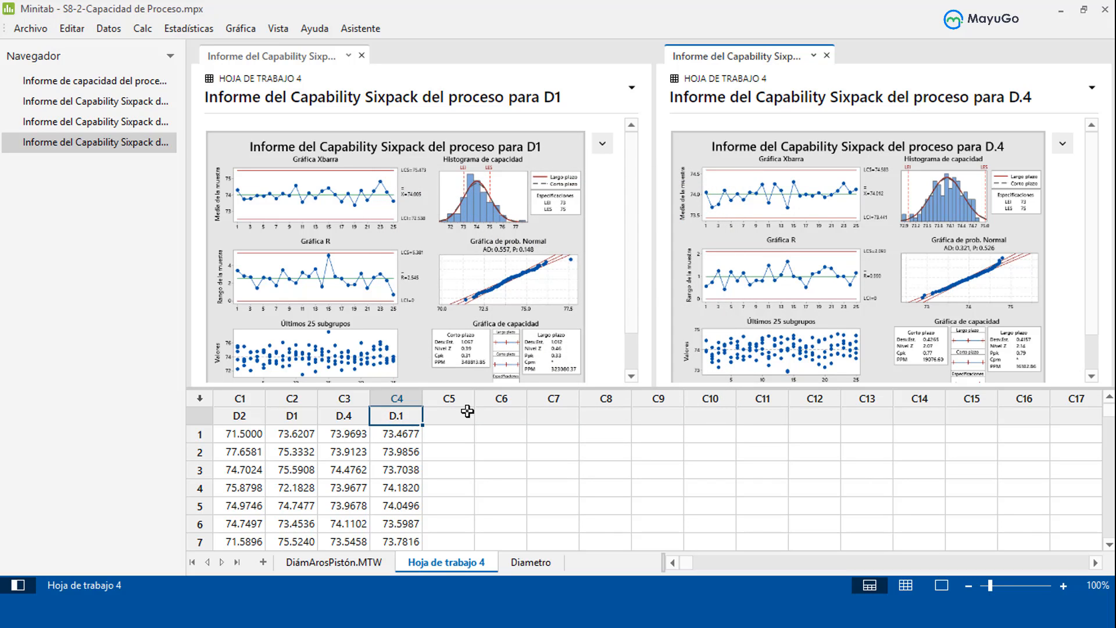
Step: Rename column C4 as D.3
double_click(413, 418)
text(D.3)
key(Return)
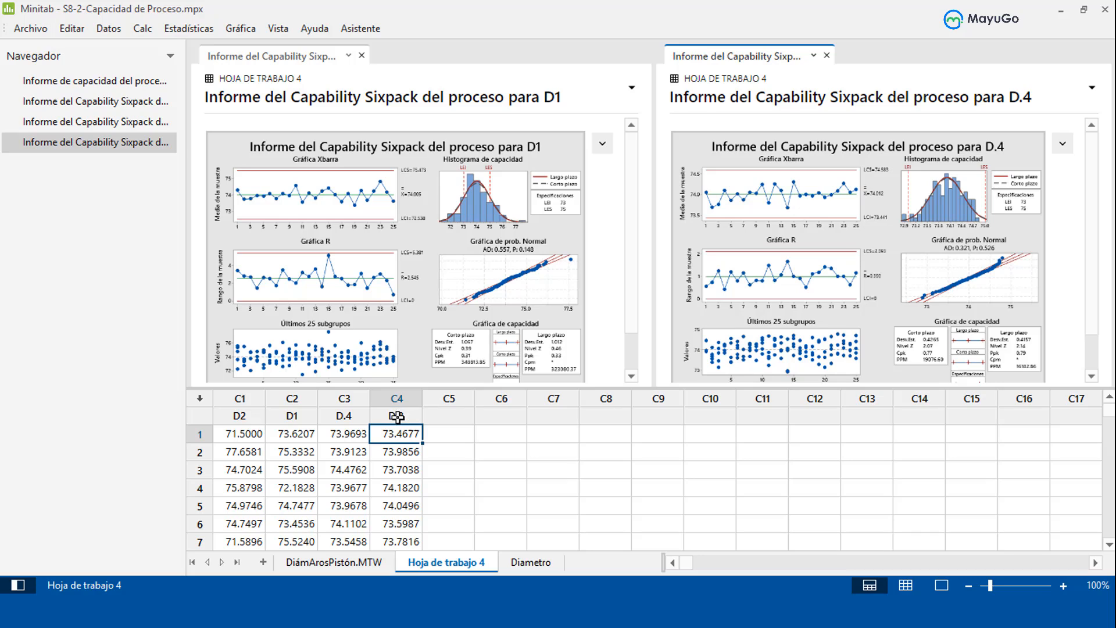
Step: Enlarge the D.4 Capability Sixpack report again and move it clear of the split-view copy
click(347, 417)
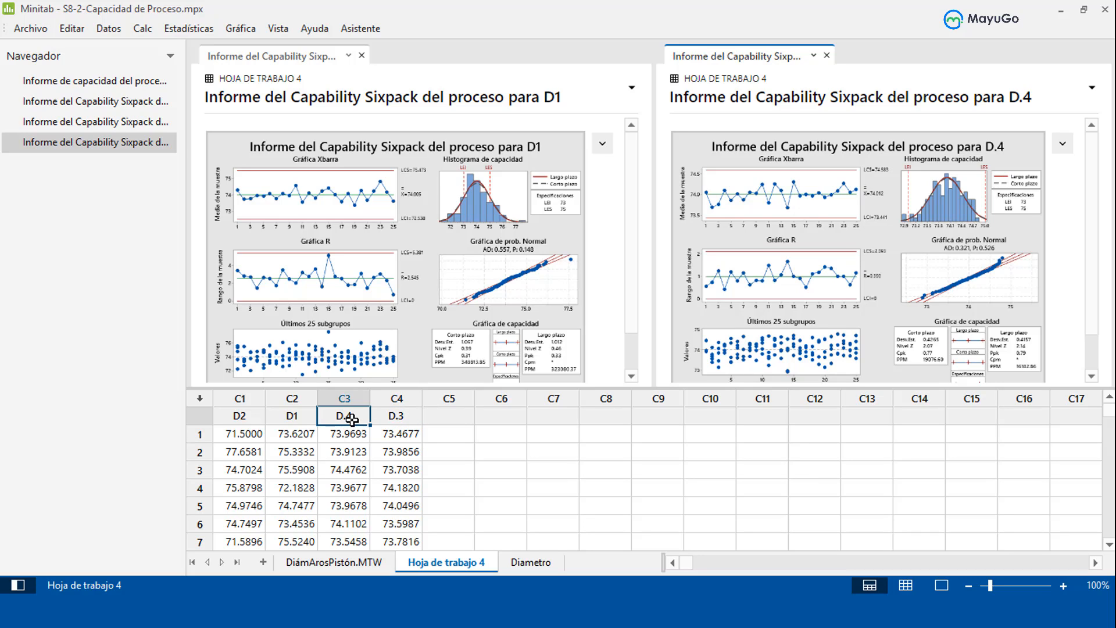
click(192, 31)
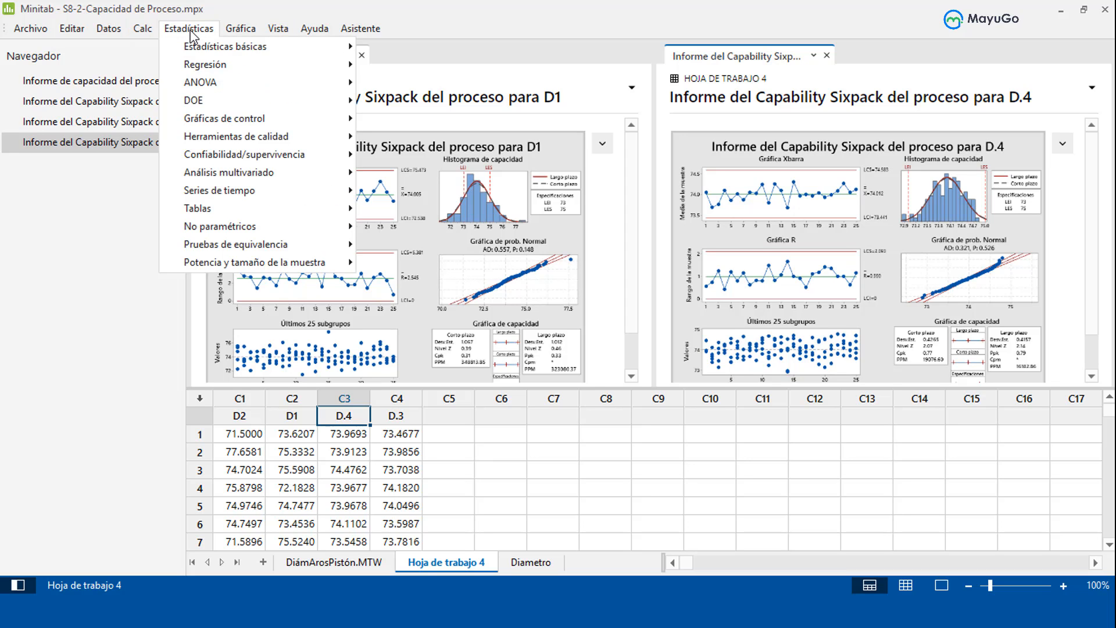
click(736, 152)
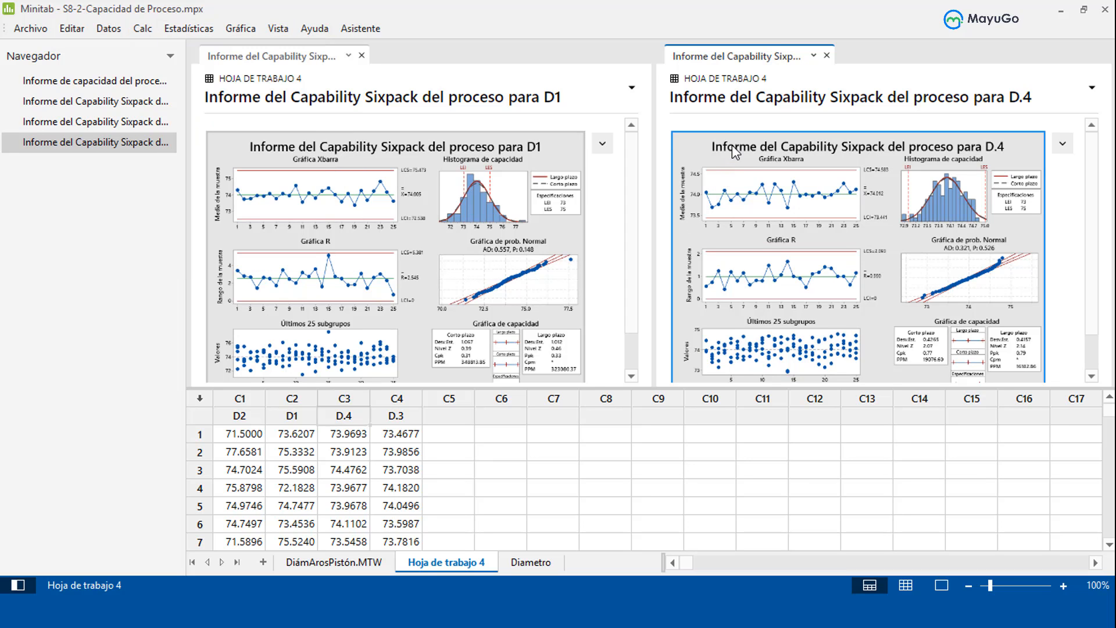
double_click(735, 152)
drag(710, 46, 456, 62)
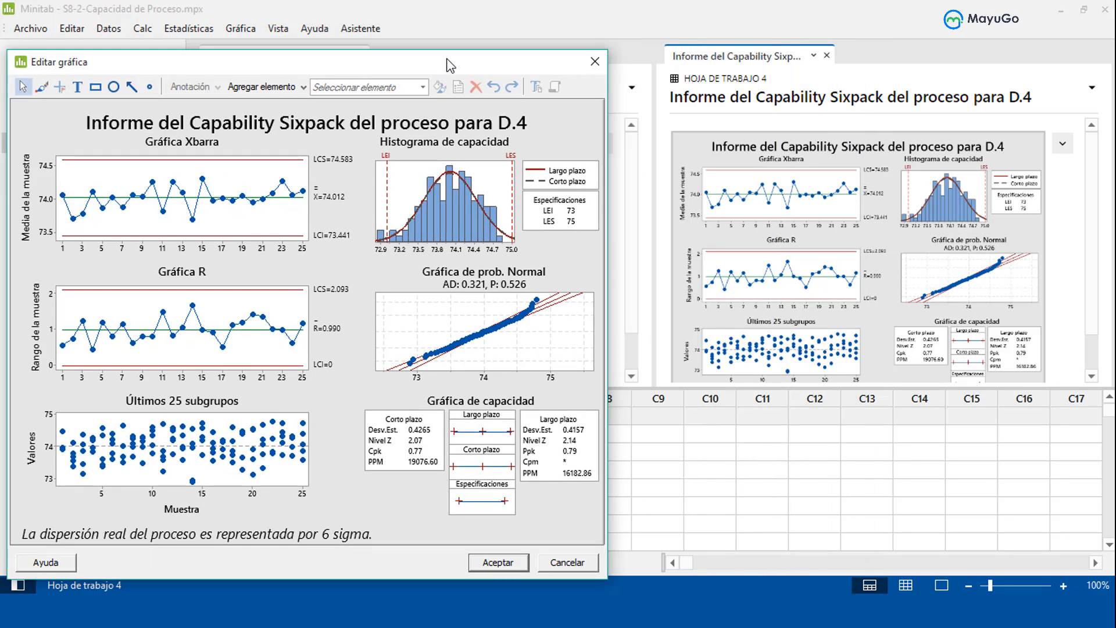
Step: Create a normal Capability Sixpack report for column D.3 with subgroup size 5 and specification limits 73 and 75
click(241, 29)
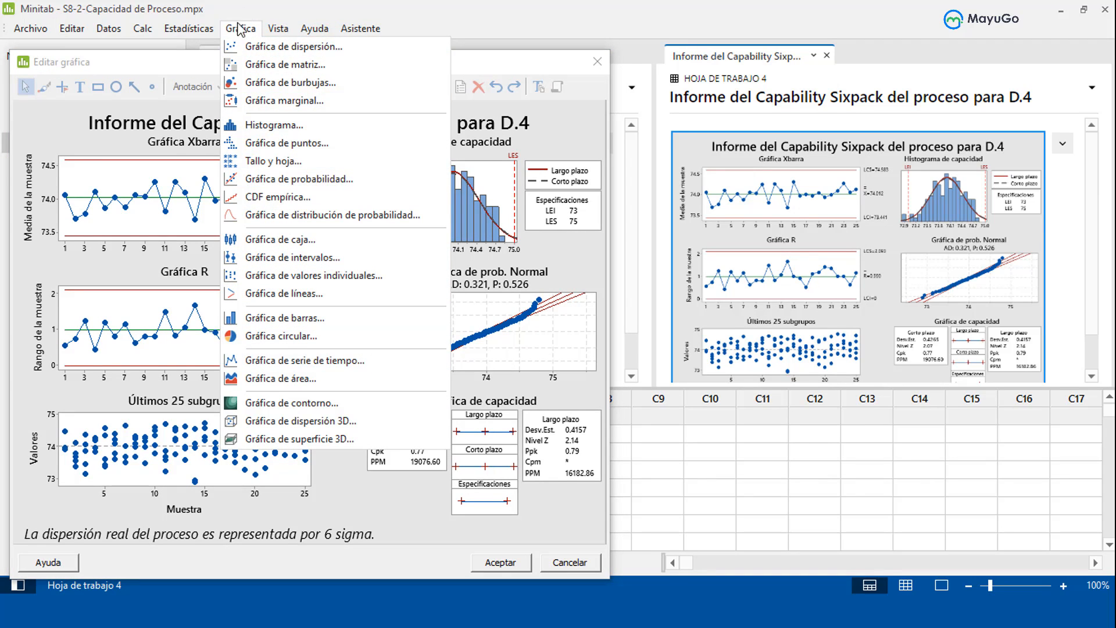
mouse_move(214, 30)
mouse_move(323, 138)
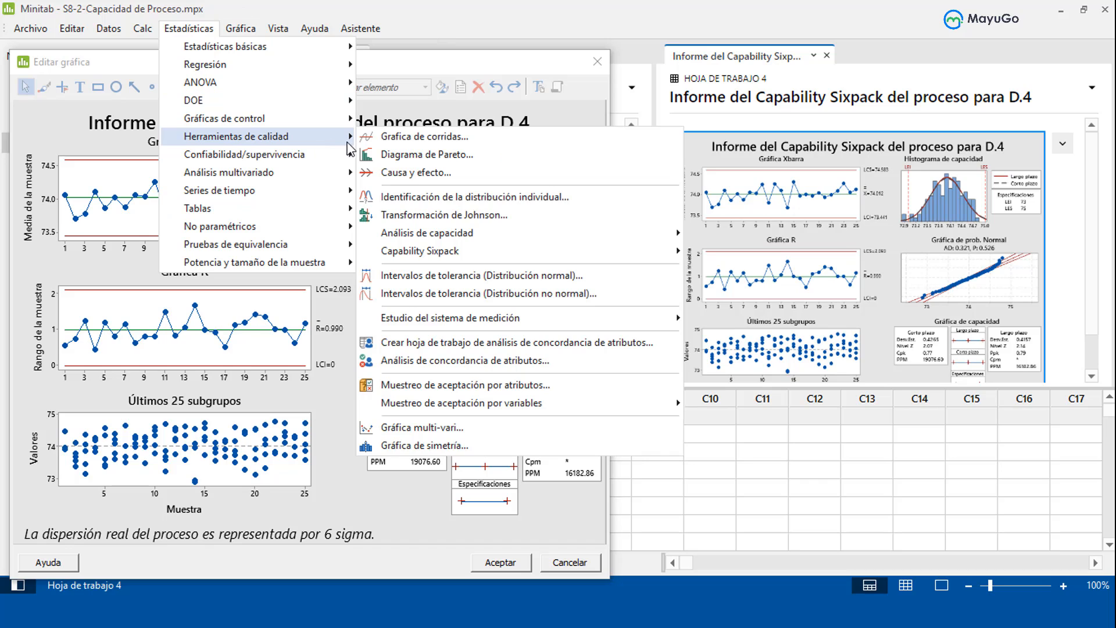
mouse_move(635, 249)
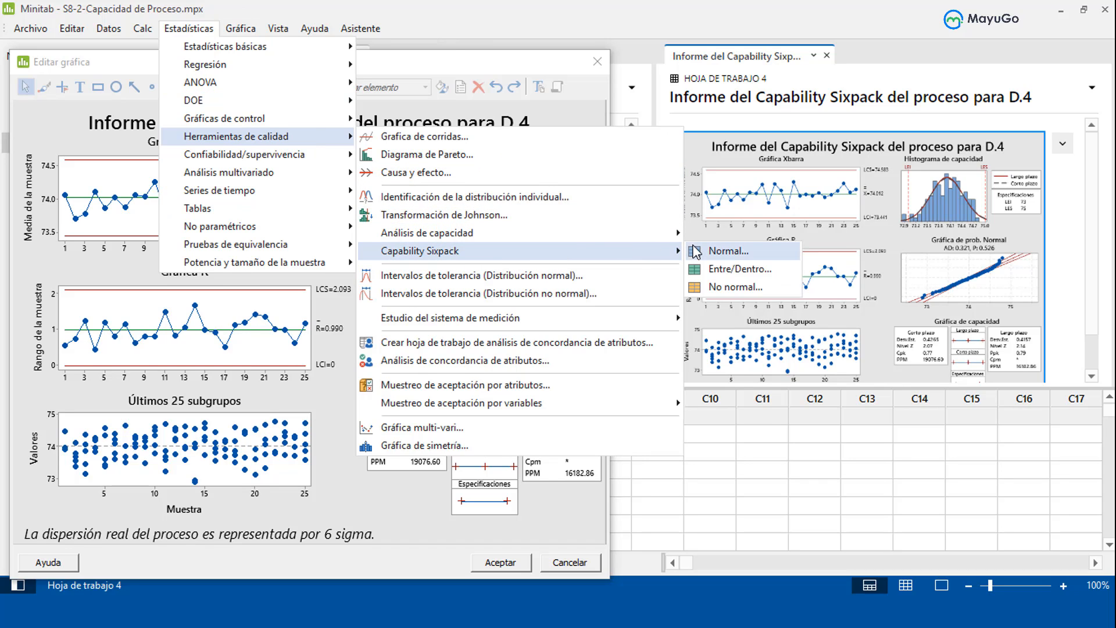
click(693, 245)
double_click(396, 232)
click(660, 433)
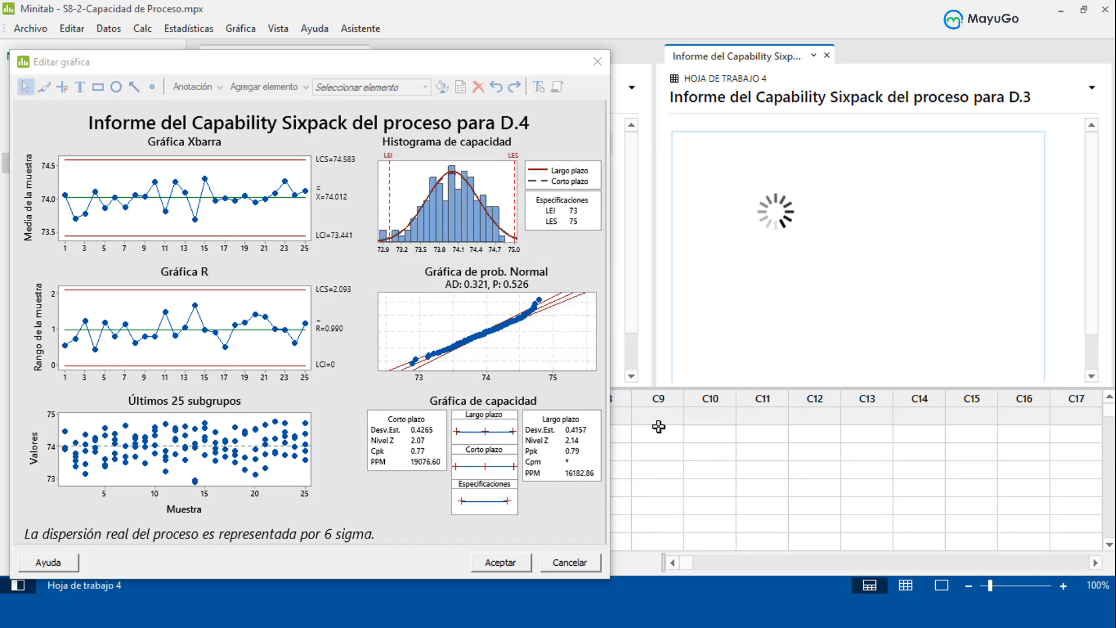
Step: Enlarge the D.3 report and resize both enlarged reports to compare D.4 and D.3 side by side
double_click(791, 236)
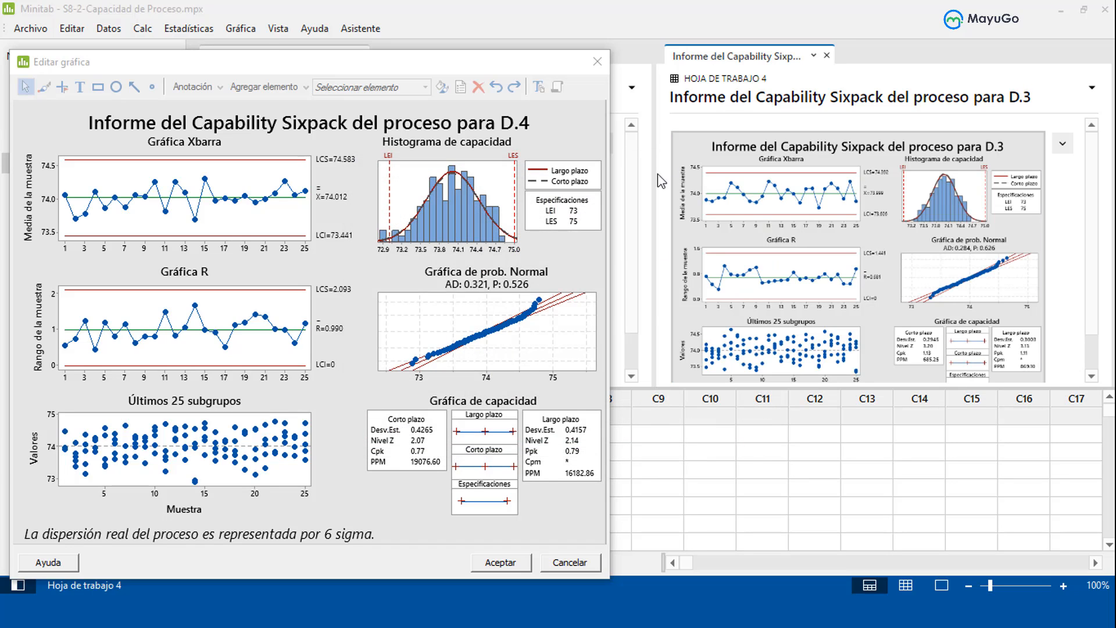
drag(298, 52, 536, 63)
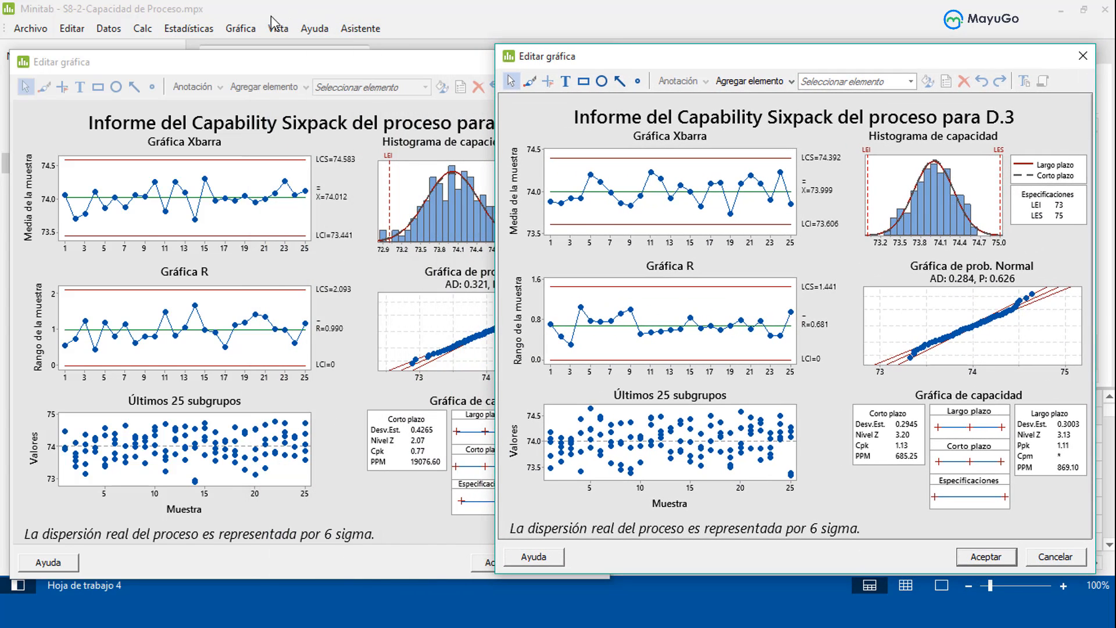
click(268, 57)
drag(606, 581, 542, 529)
click(716, 567)
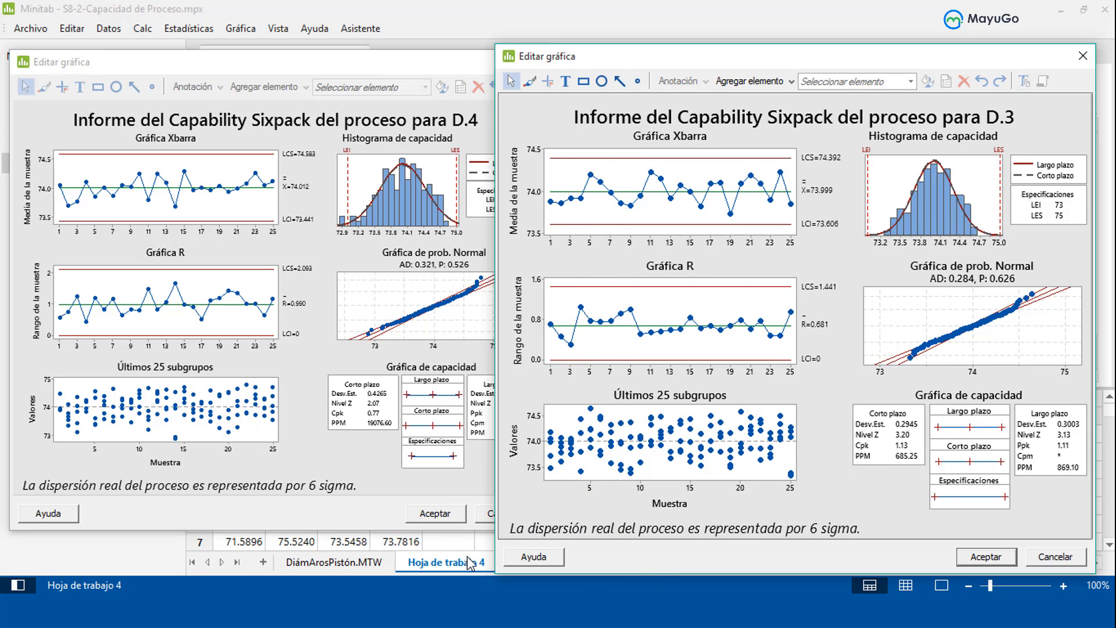
drag(493, 577, 548, 534)
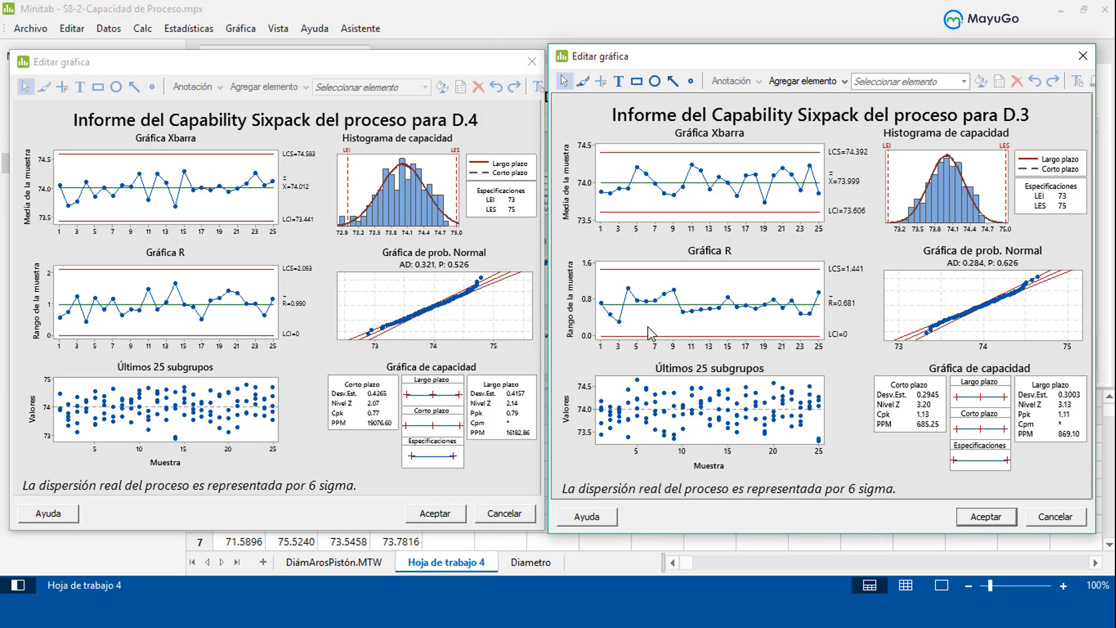